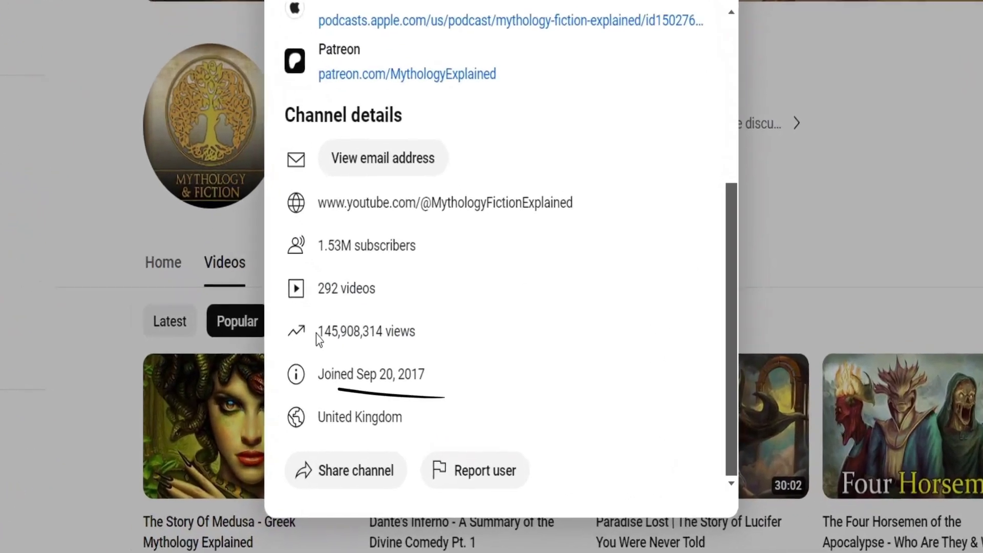
# Highlight the channel's view counts, including 580,419 total views, then start creating a new channel.
pyautogui.moveTo(316, 332); pyautogui.dragTo(339, 331)
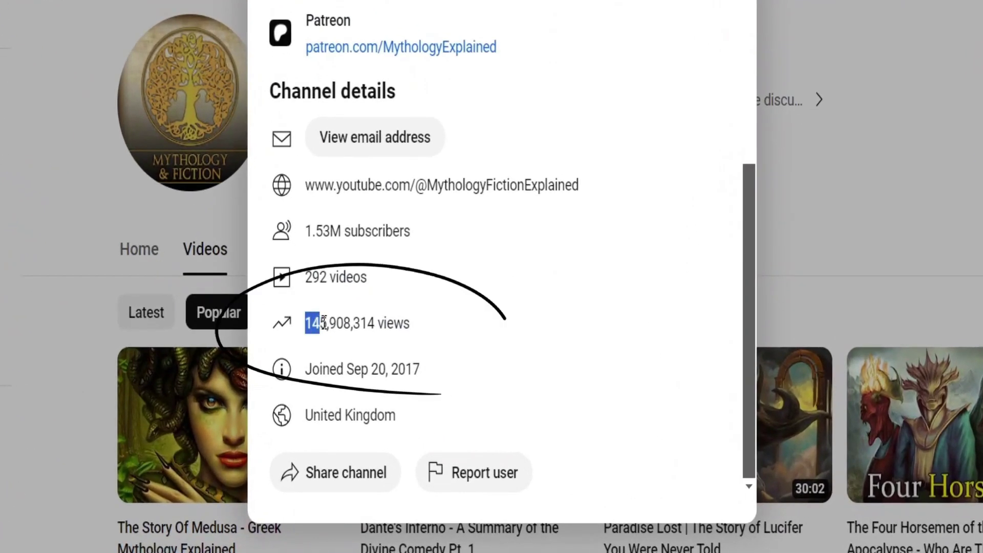
pyautogui.moveTo(408, 326); pyautogui.dragTo(413, 325)
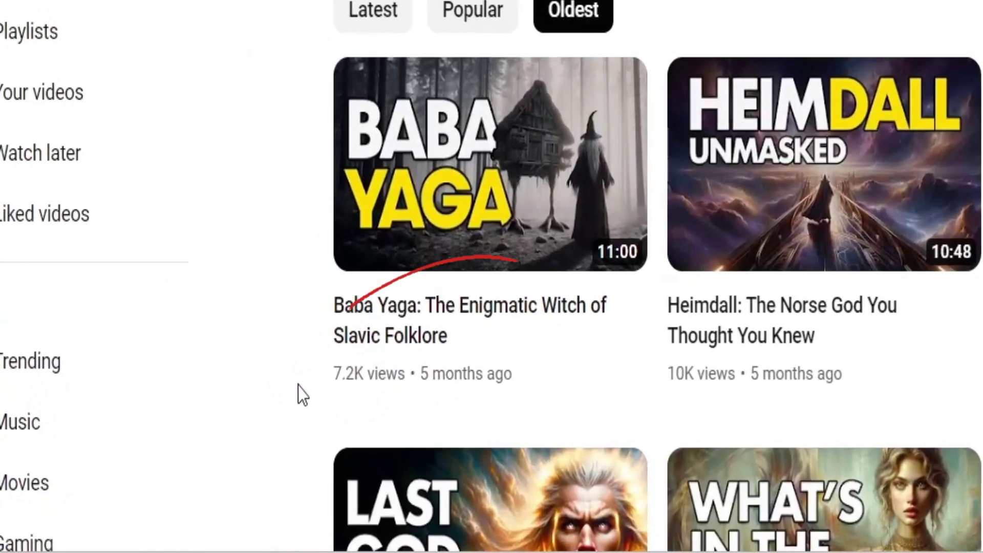
pyautogui.moveTo(332, 373); pyautogui.dragTo(526, 396)
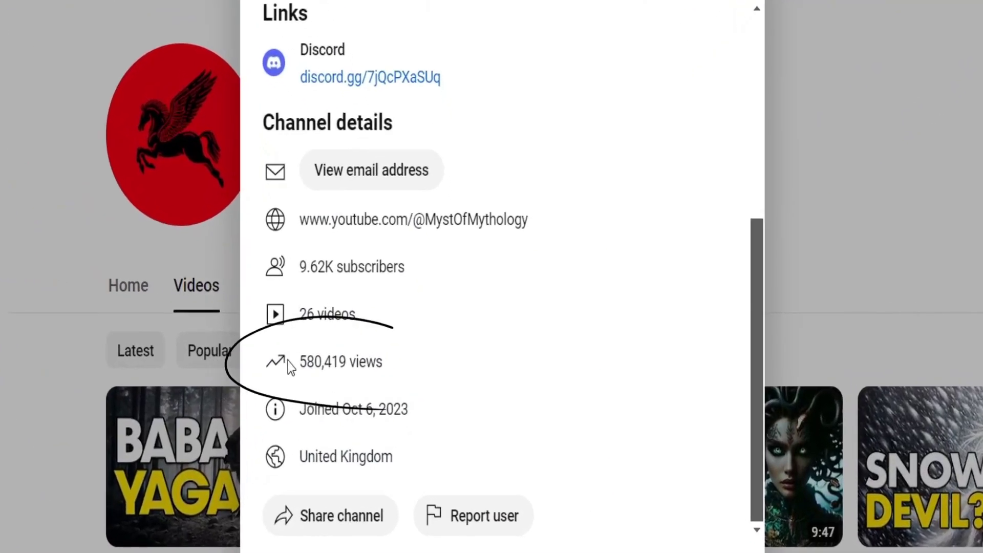
pyautogui.moveTo(295, 362); pyautogui.dragTo(328, 366)
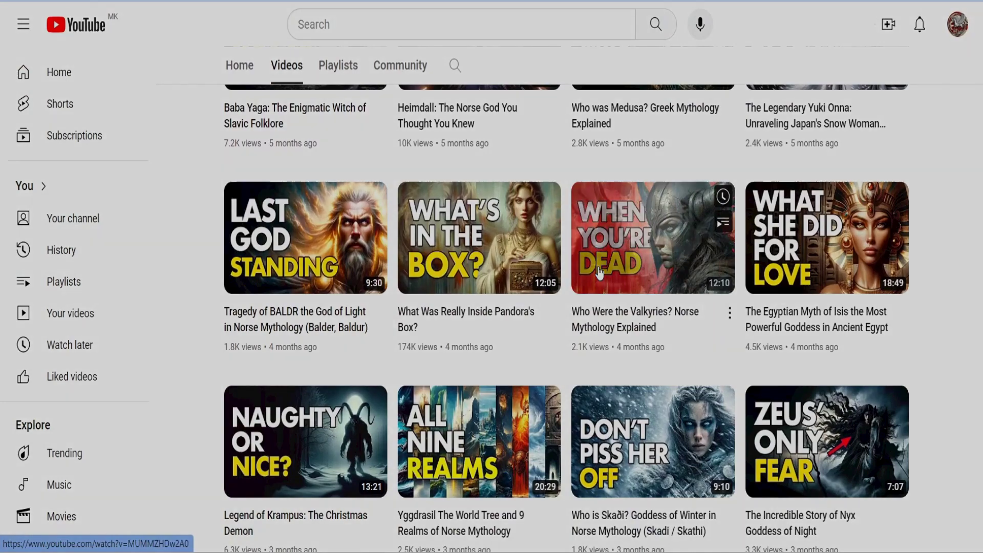
pyautogui.scroll(-3, 600, 272)
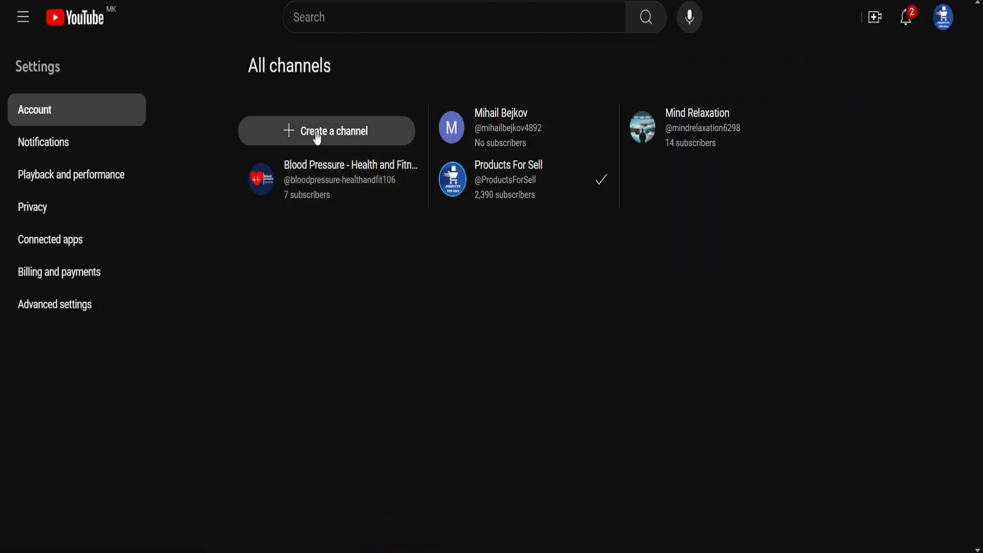
pyautogui.click(323, 134)
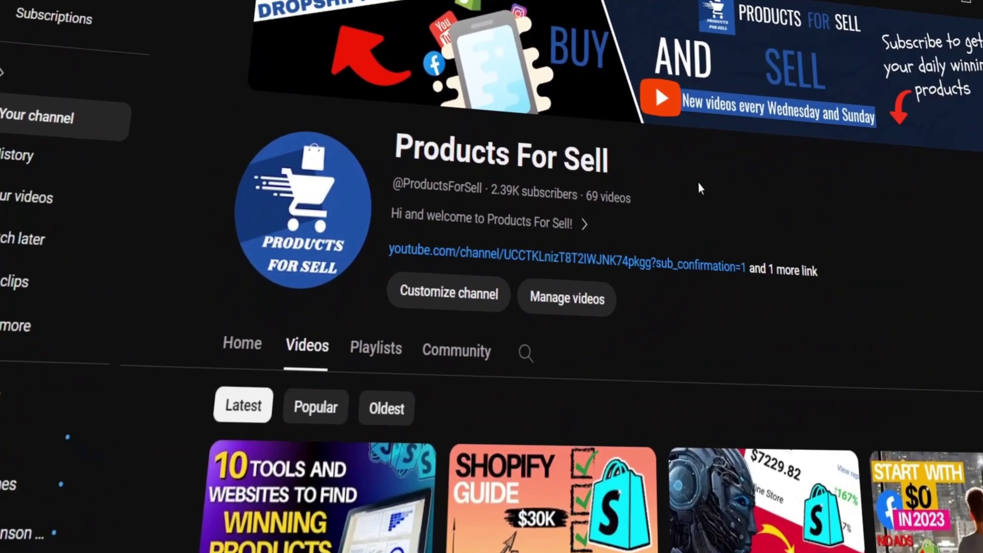
# From the avatar menu, switch account, view all channels and choose Create a channel.
pyautogui.scroll(-5, 770, 171)
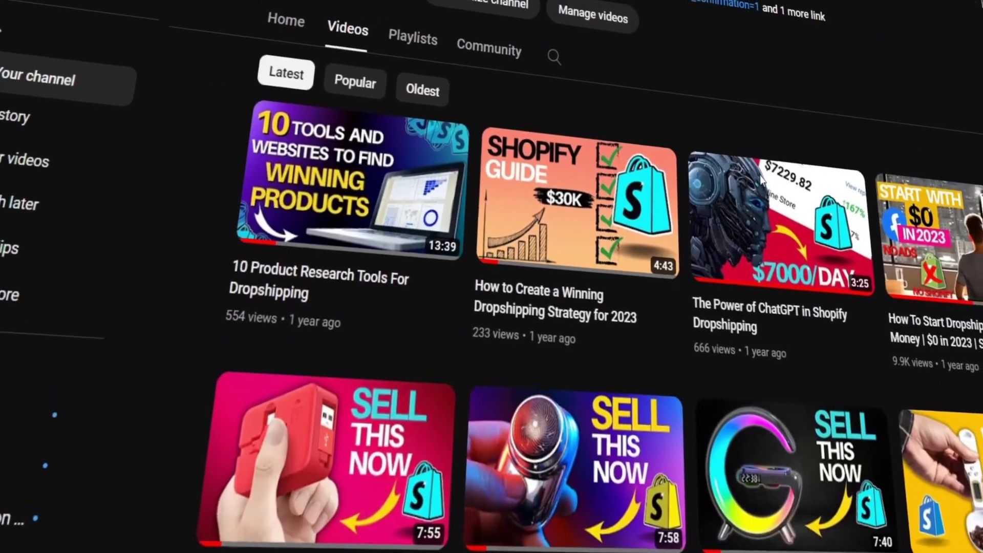
pyautogui.scroll(5, 740, 188)
pyautogui.scroll(-7, 699, 205)
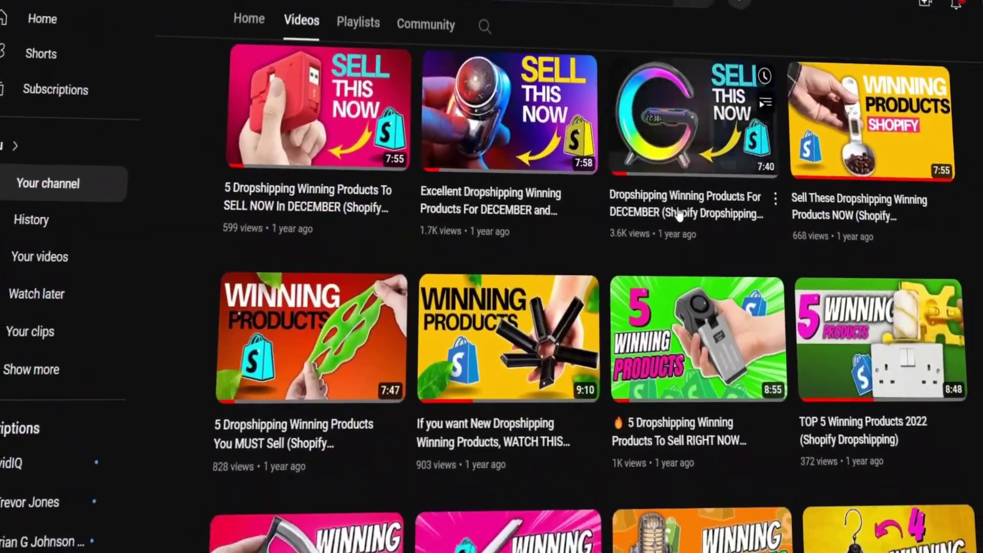
pyautogui.scroll(-3, 676, 213)
pyautogui.scroll(8, 640, 230)
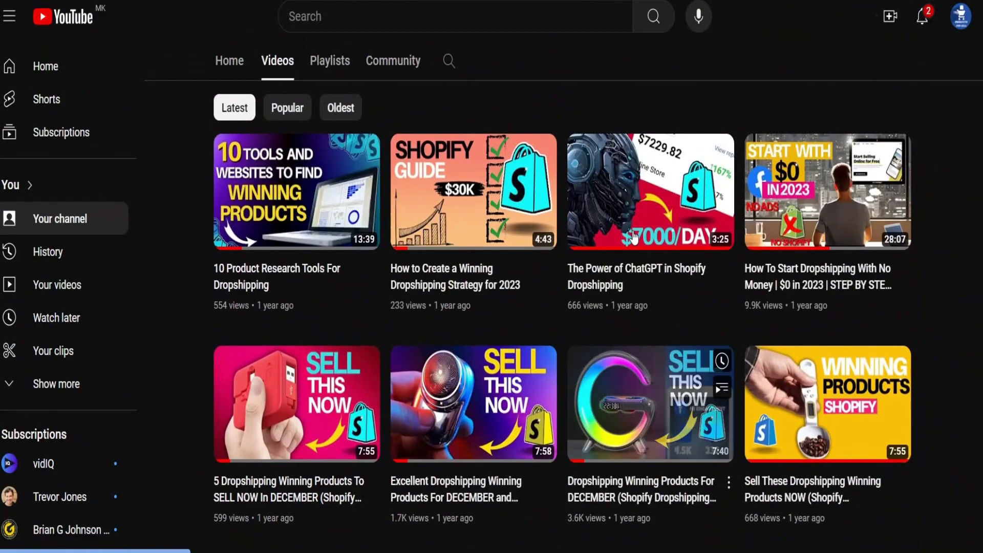
pyautogui.scroll(7, 589, 256)
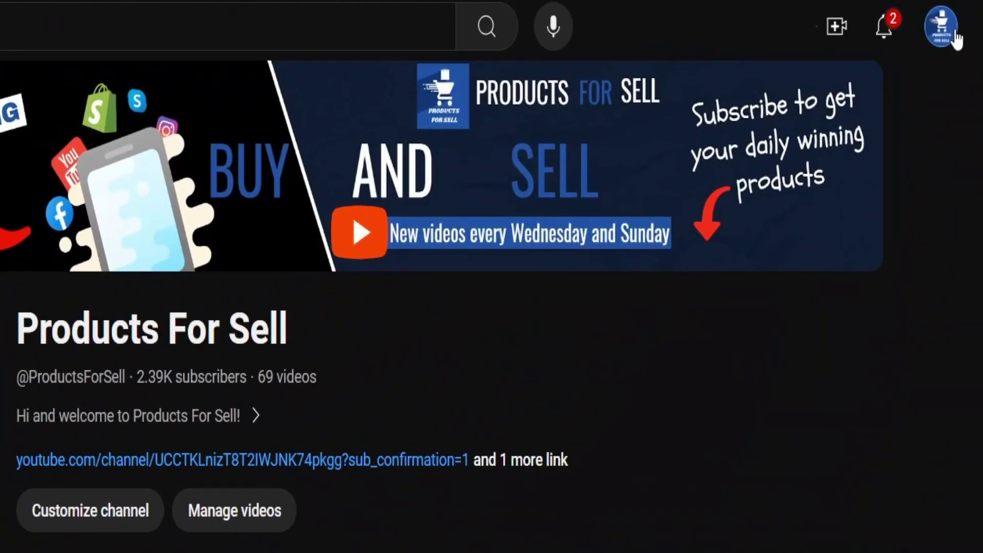
pyautogui.click(943, 27)
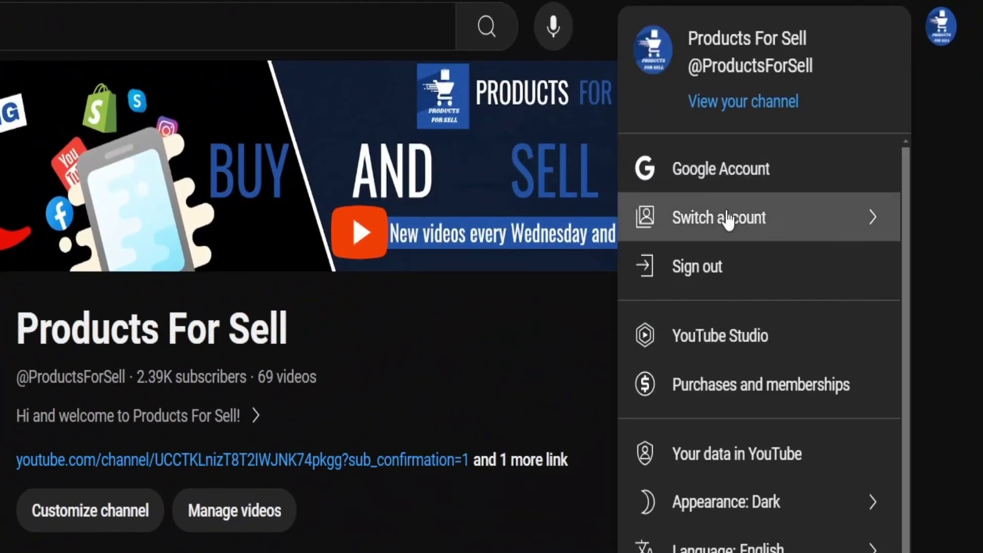
pyautogui.click(812, 215)
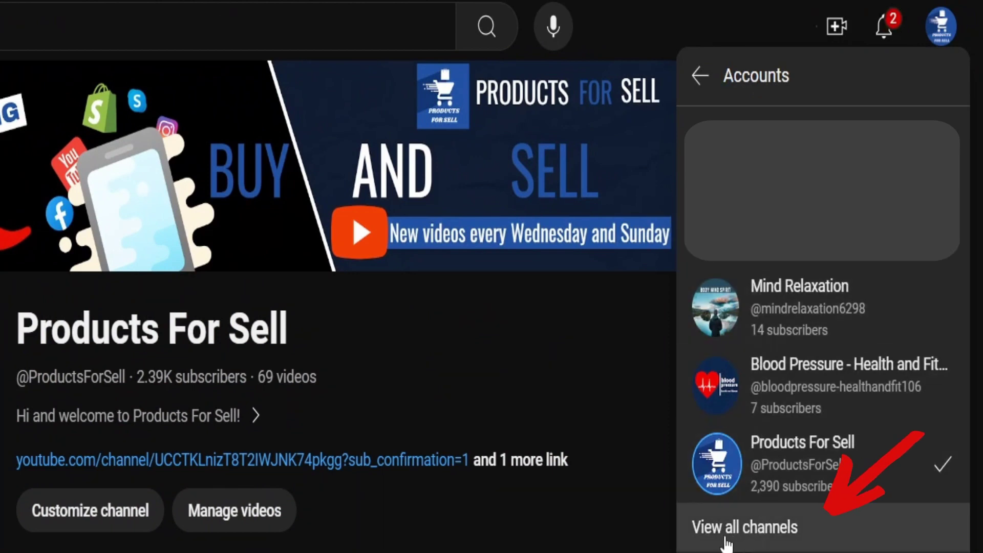
pyautogui.click(725, 538)
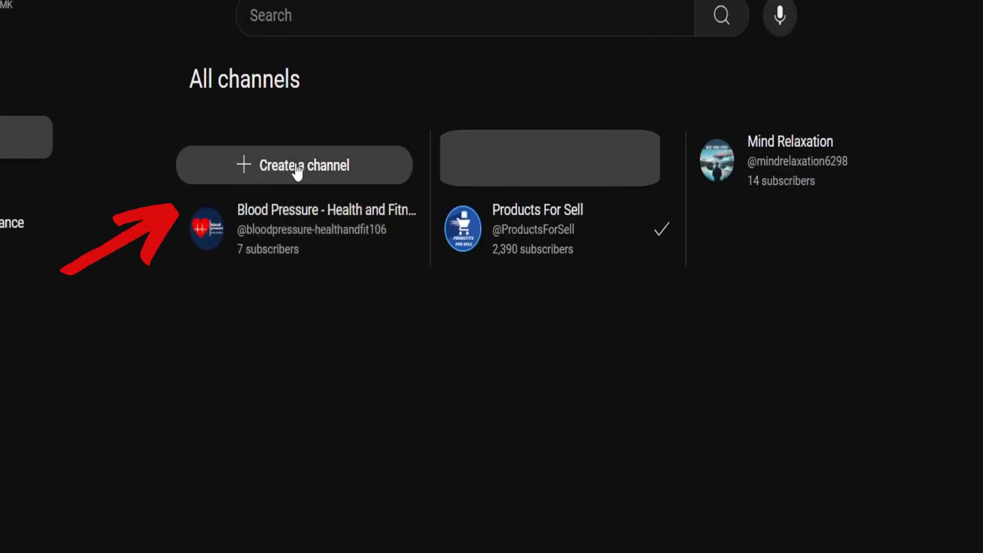
pyautogui.click(297, 169)
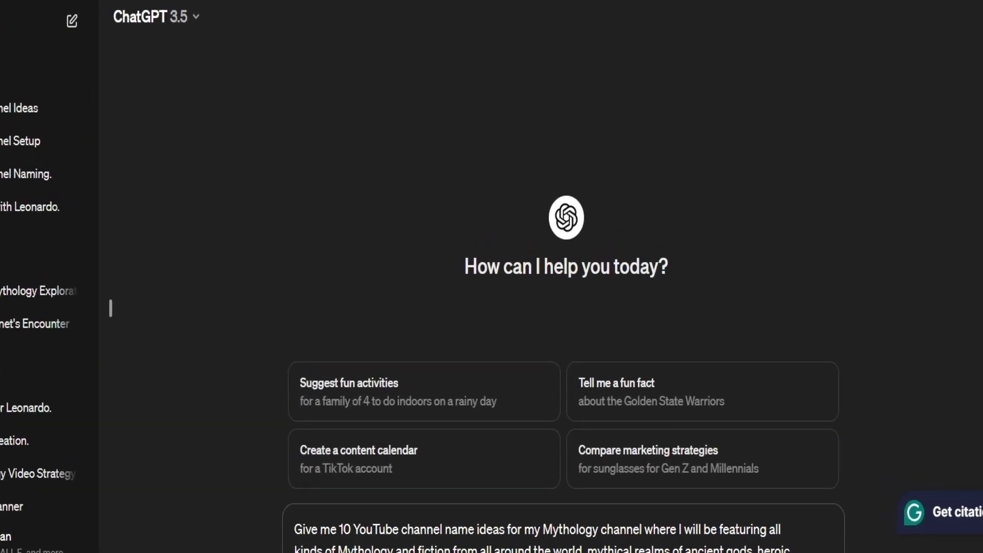
# Have ChatGPT generate ten channel names and a mythology channel description, then copy the description.
pyautogui.press('Return')
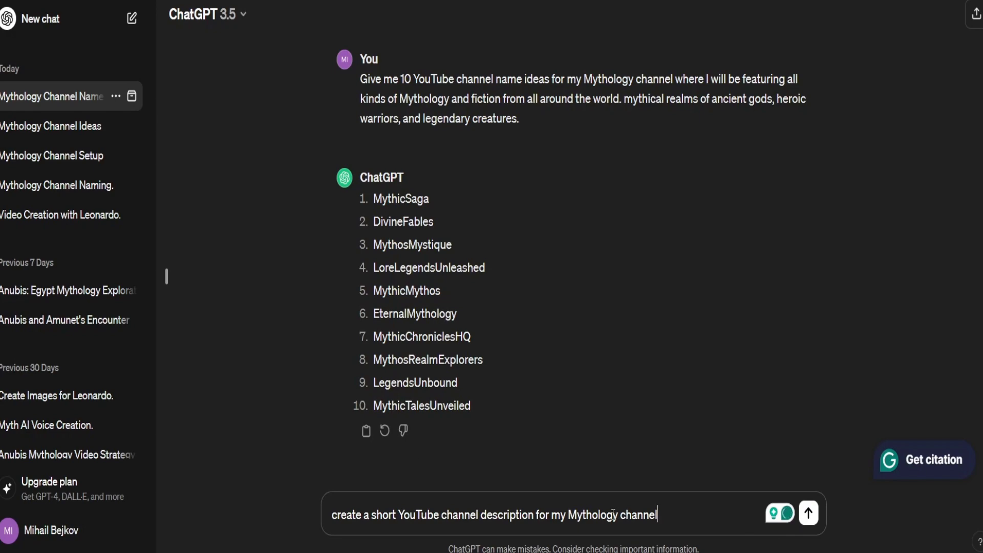
pyautogui.press('Return')
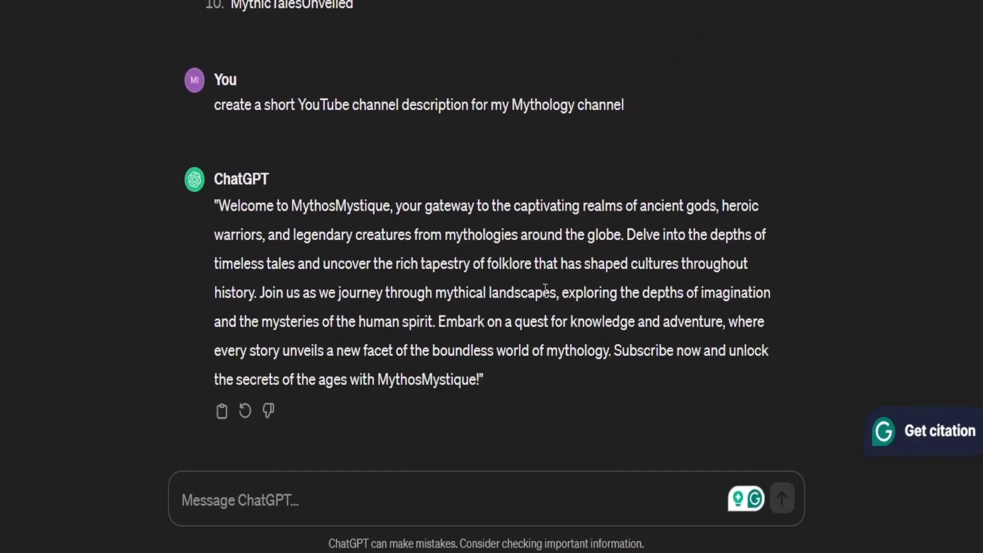
pyautogui.moveTo(480, 380); pyautogui.dragTo(217, 206)
pyautogui.rightClick(246, 214)
pyautogui.click(267, 233)
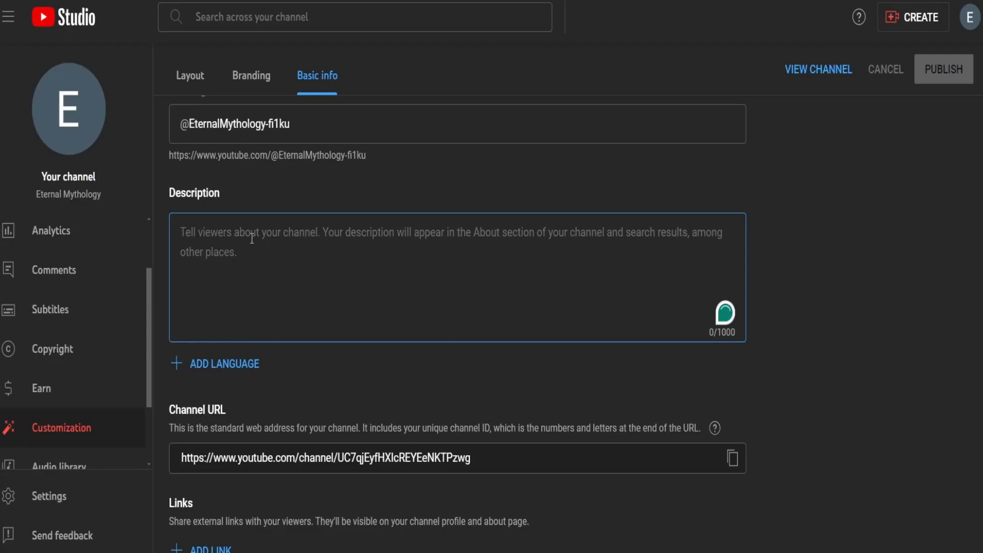
# Paste the description into the channel's Description field, publish it, and search Google for 'leonardo'.
pyautogui.click(249, 237)
pyautogui.hotkey('ctrl', 'v')
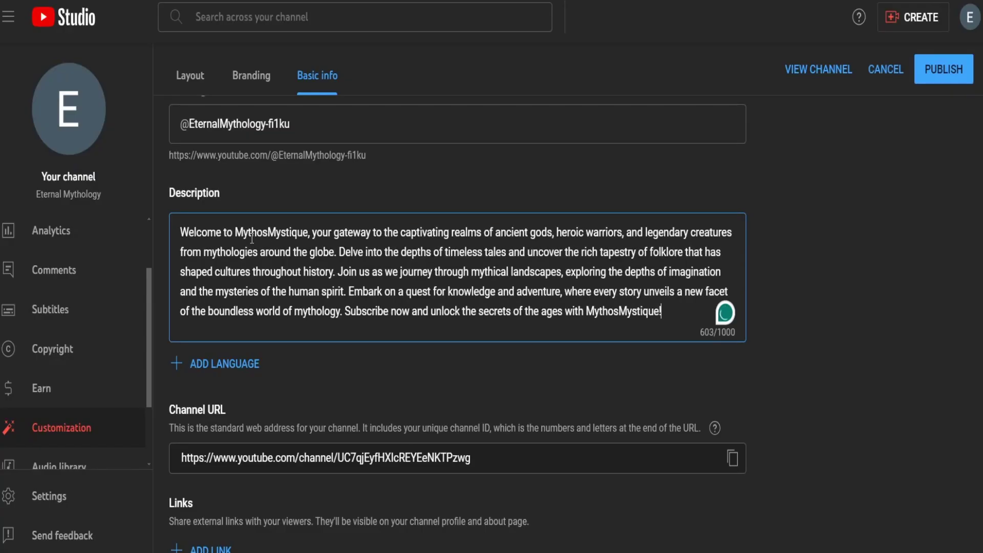
pyautogui.click(943, 73)
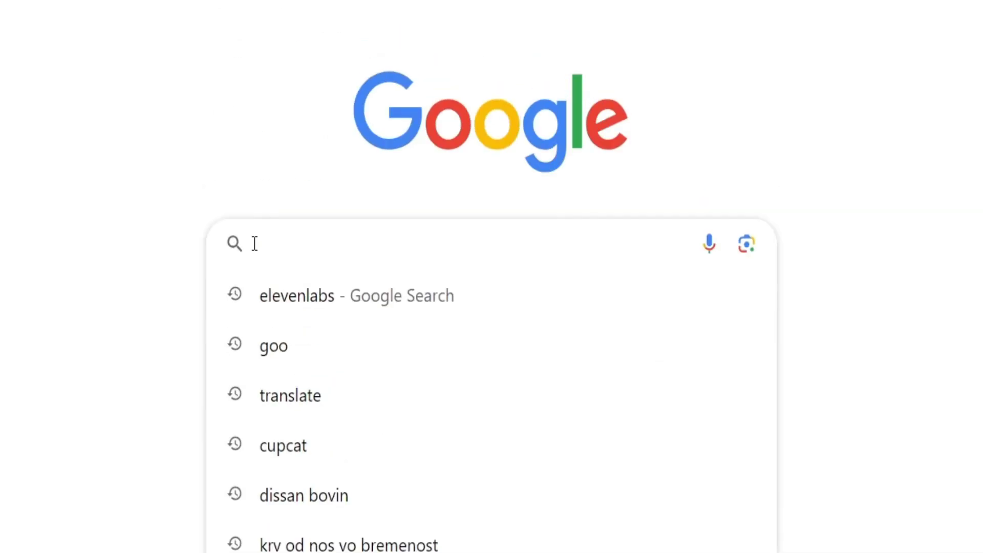
pyautogui.write('leonardo ai')
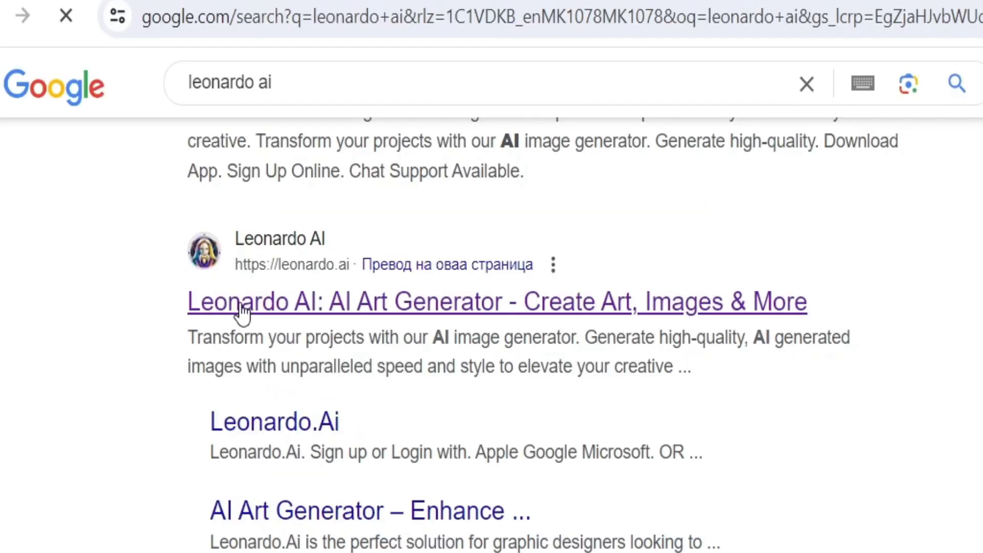
# In Leonardo AI Image Generation, set aspect ratio 1:1 and the DreamShaper v7 model.
pyautogui.click(241, 253)
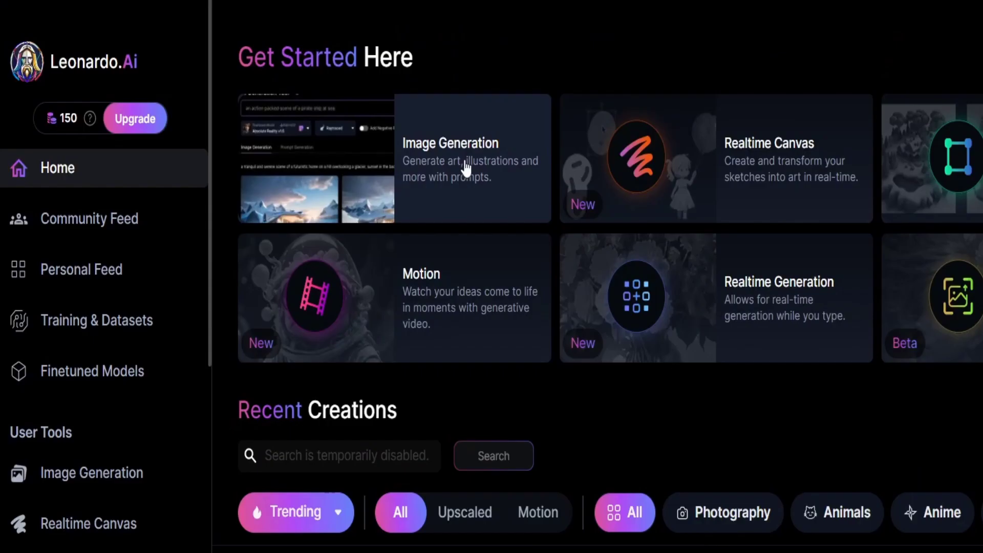
pyautogui.click(466, 168)
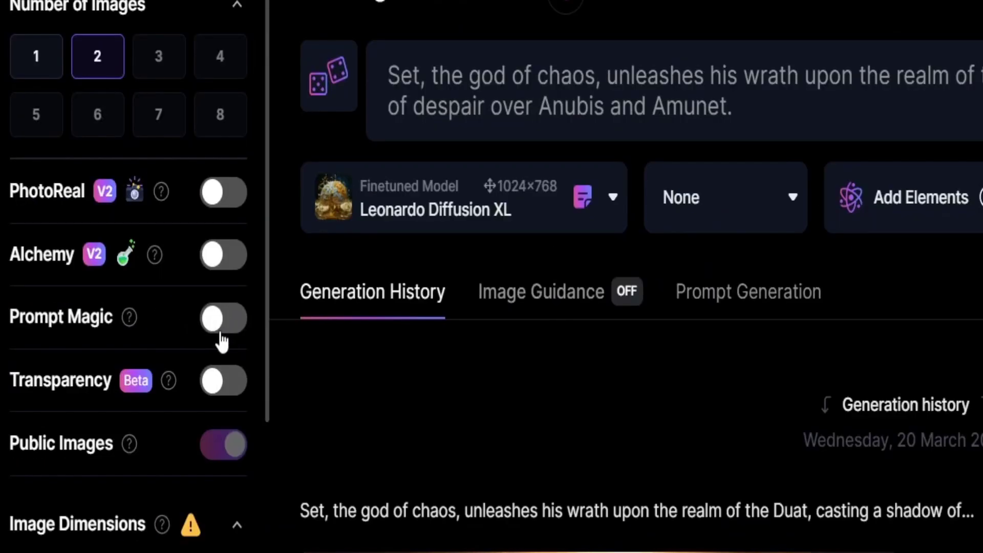
pyautogui.scroll(-5, 126, 405)
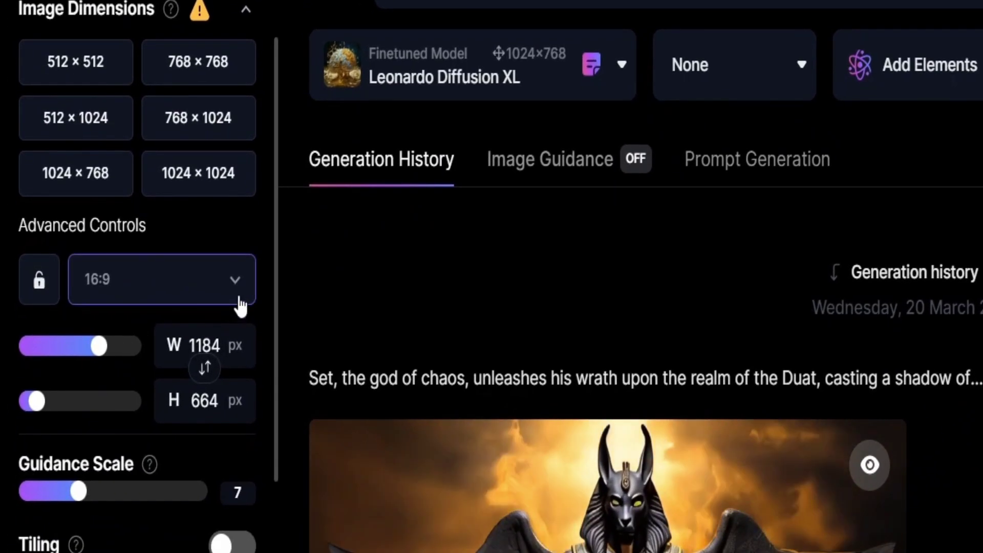
pyautogui.click(240, 306)
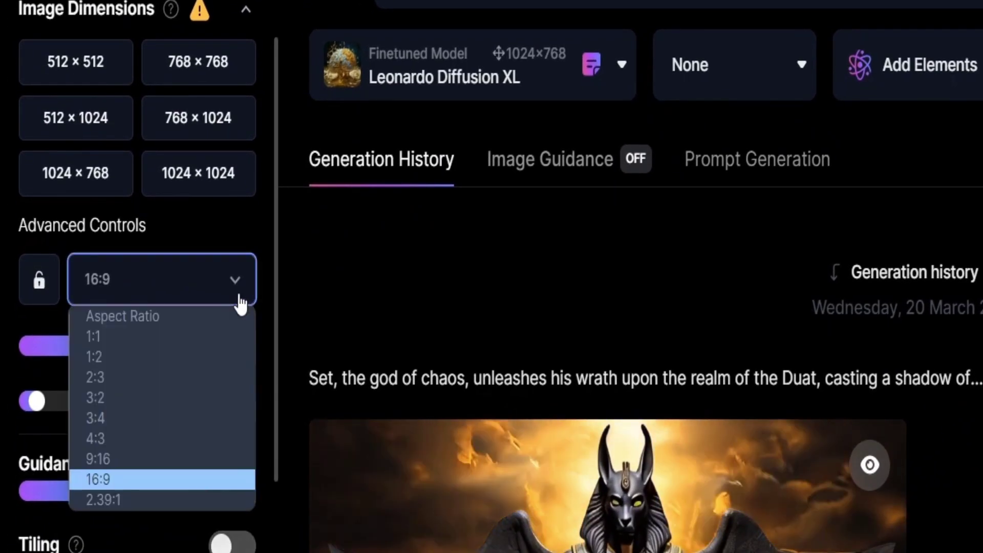
pyautogui.click(125, 336)
pyautogui.click(450, 65)
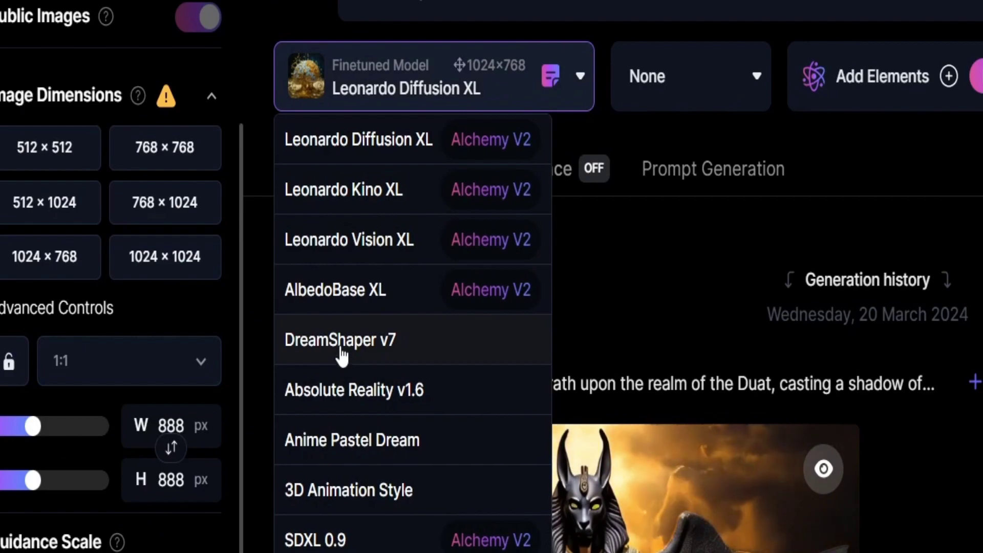
pyautogui.click(341, 340)
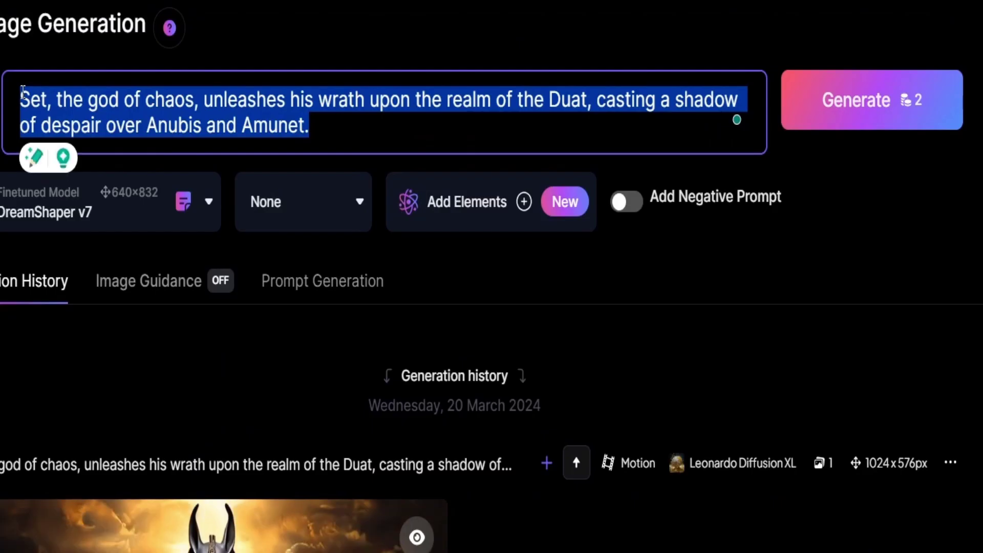
# Paste the winged-horse sticker logo prompt, generate the images, and preview the first one.
pyautogui.hotkey('ctrl', 'v')
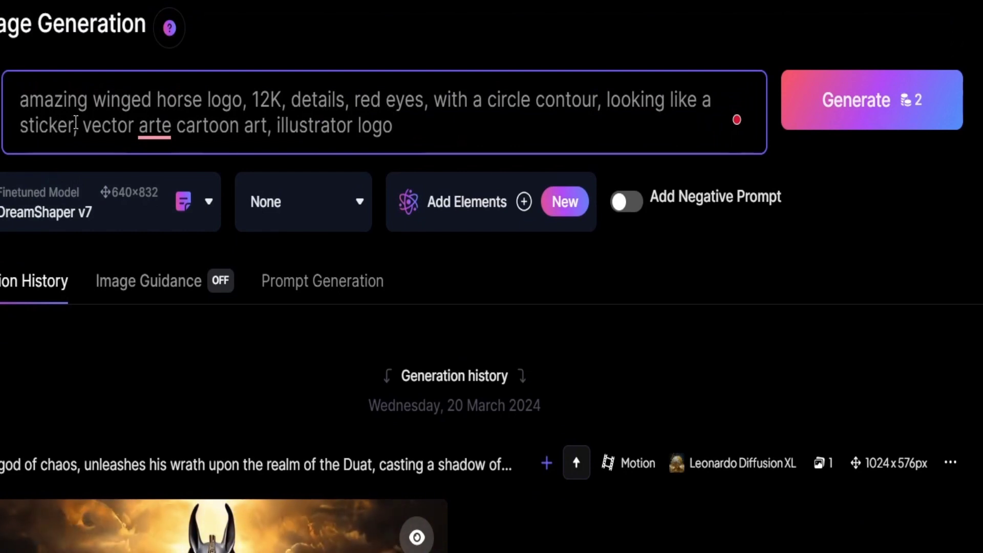
pyautogui.click(100, 98)
pyautogui.moveTo(100, 98); pyautogui.dragTo(203, 99)
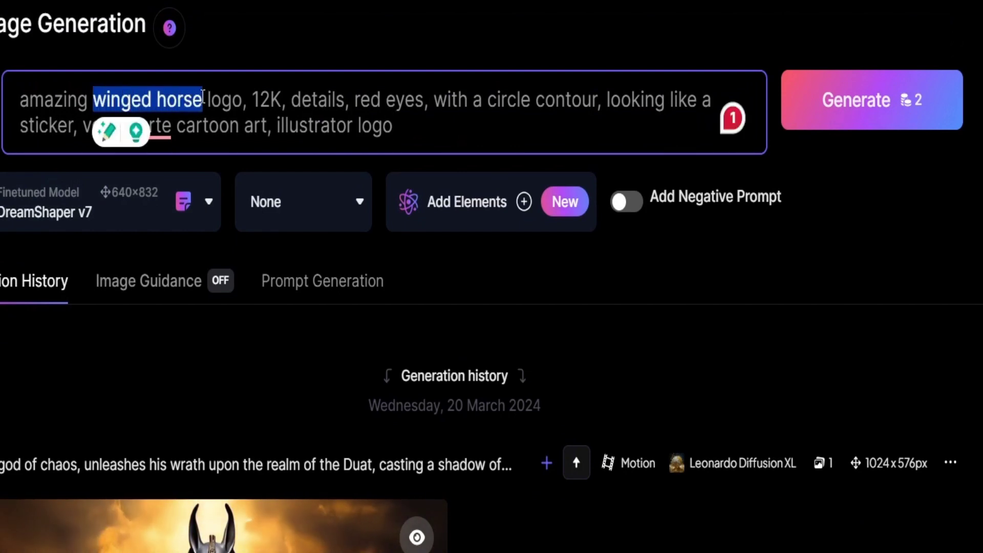
pyautogui.click(854, 101)
pyautogui.scroll(-3, 466, 167)
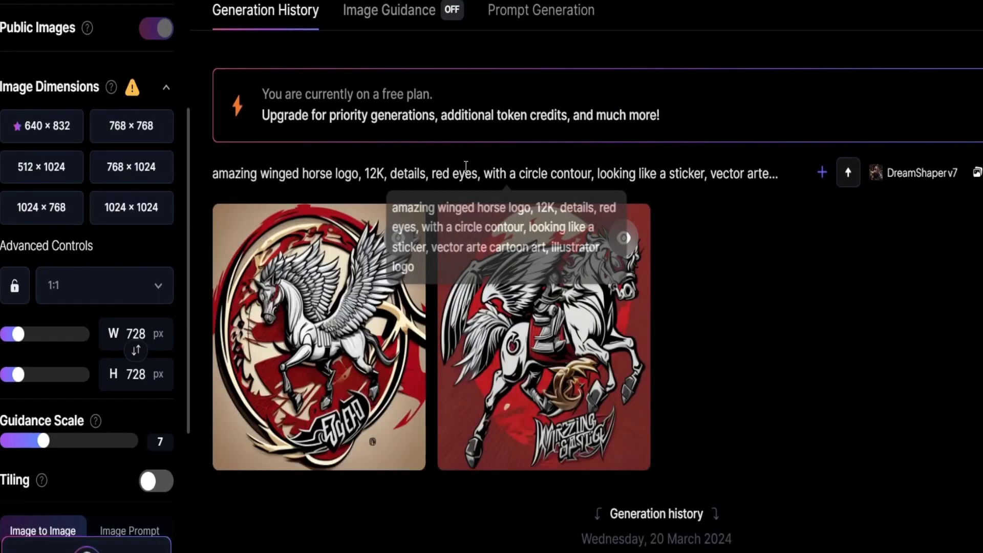
pyautogui.click(309, 330)
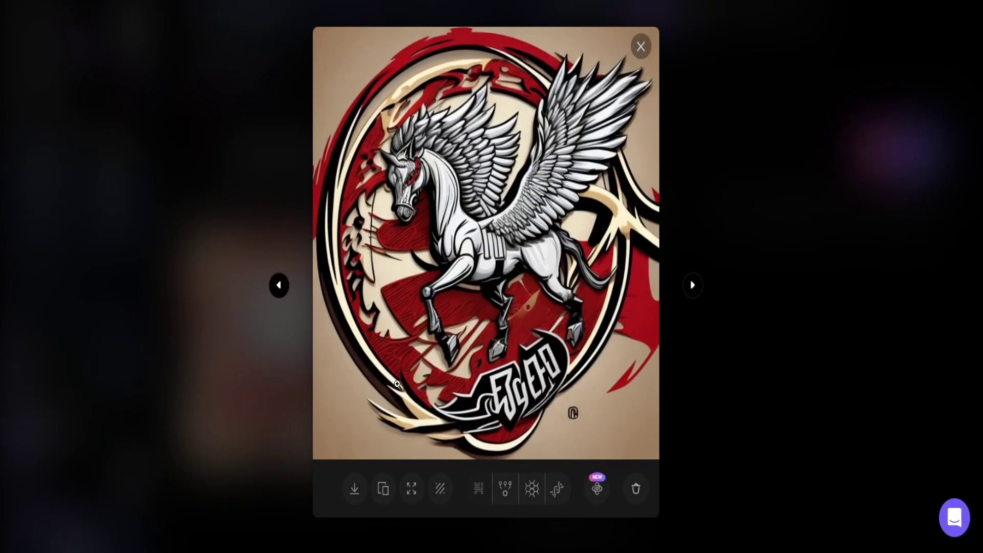
pyautogui.click(641, 47)
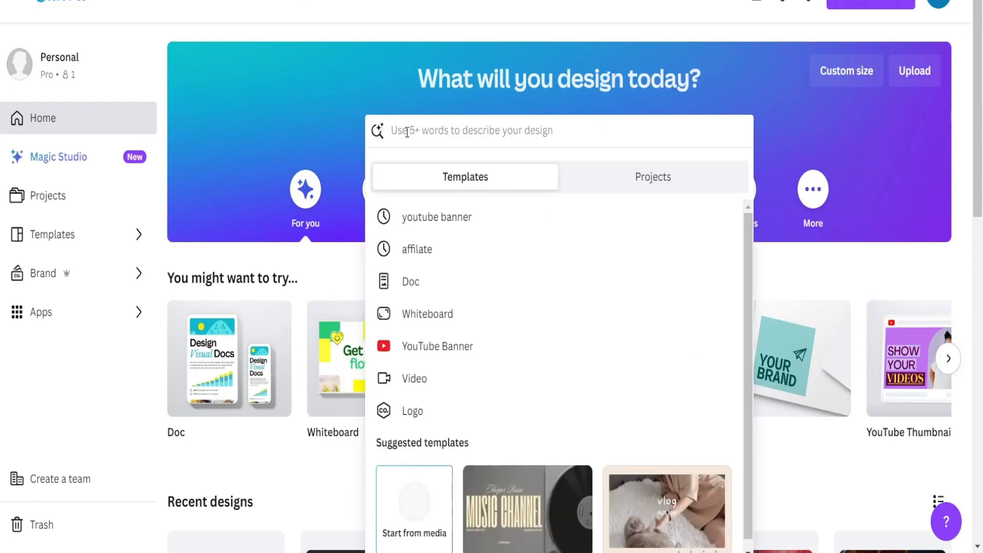
# Create a blank YouTube Banner design with a dark gray #333333 background.
pyautogui.write('youtube banner')
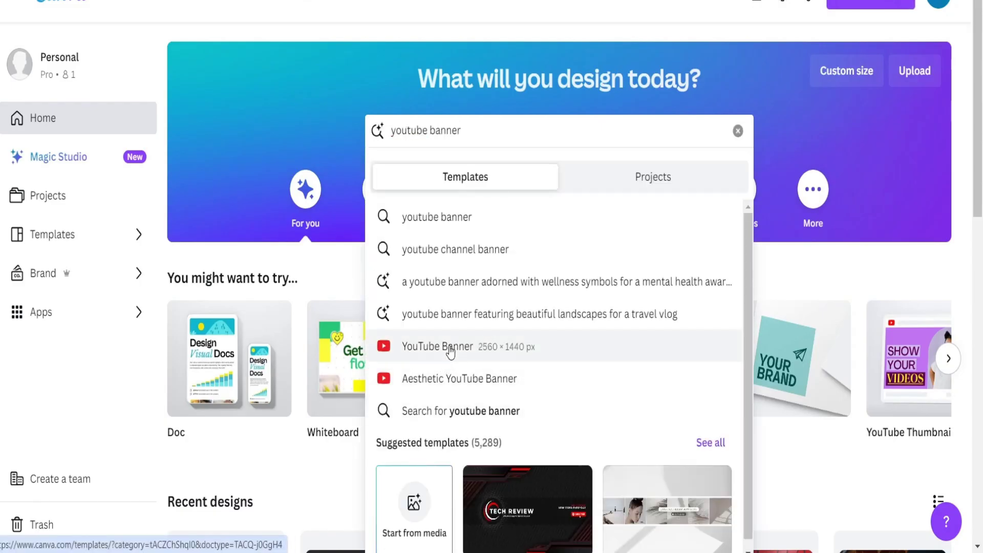
pyautogui.click(451, 344)
pyautogui.click(229, 197)
pyautogui.click(284, 33)
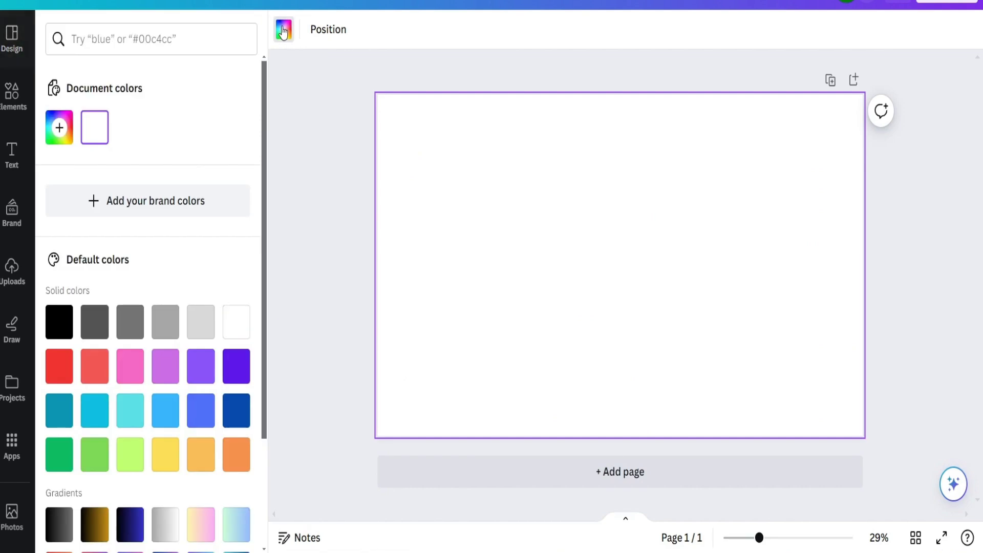
pyautogui.click(95, 322)
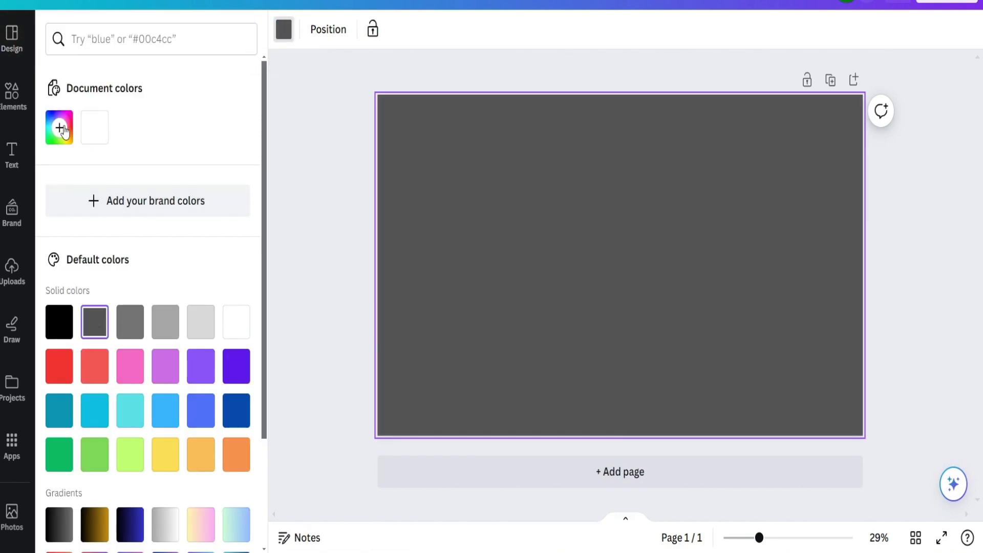
pyautogui.click(58, 127)
pyautogui.write('333333')
# Show rulers and guides, then drag vertical and horizontal guides onto the banner.
pyautogui.click(81, 31)
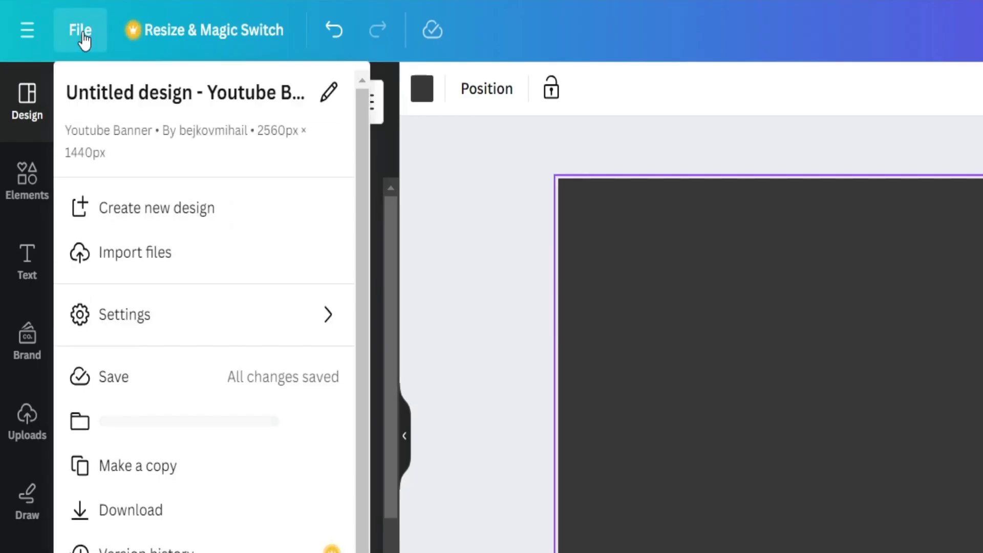
pyautogui.click(126, 327)
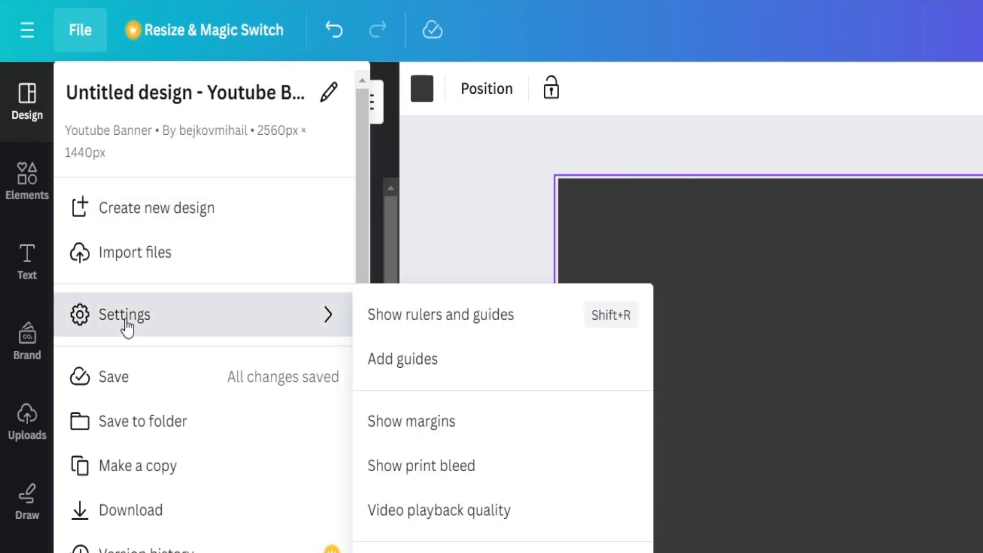
pyautogui.click(444, 324)
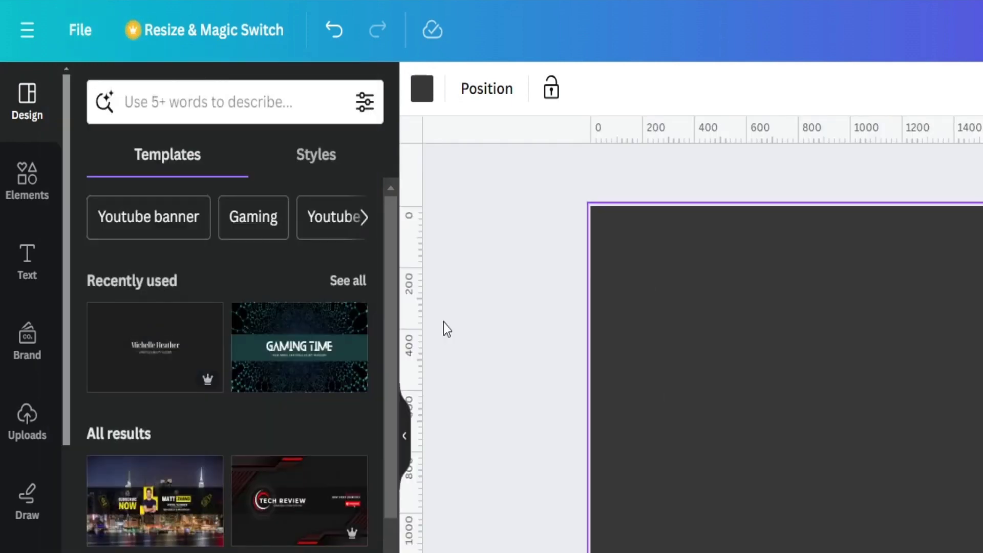
pyautogui.moveTo(125, 270); pyautogui.dragTo(510, 270)
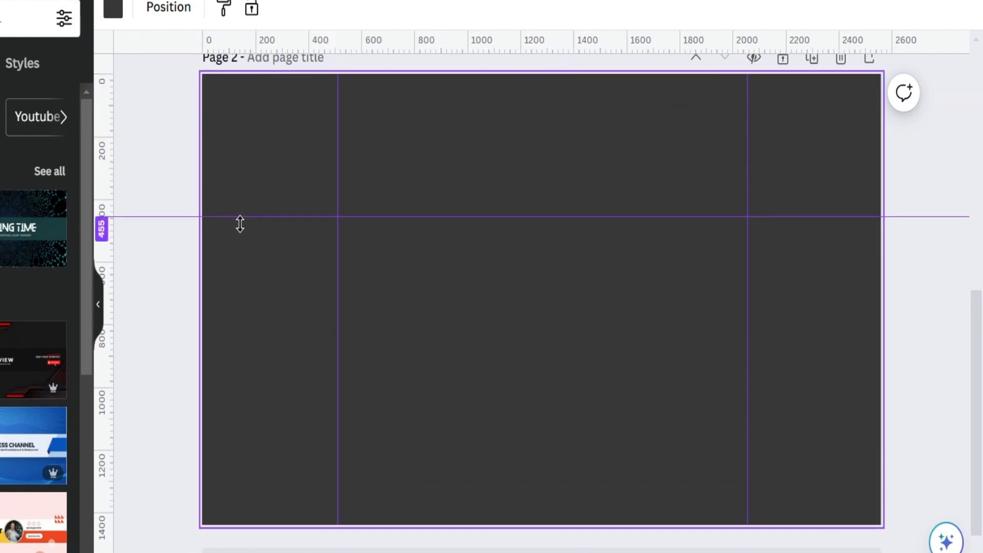
pyautogui.moveTo(243, 234); pyautogui.dragTo(242, 234)
pyautogui.moveTo(261, 43); pyautogui.dragTo(295, 365)
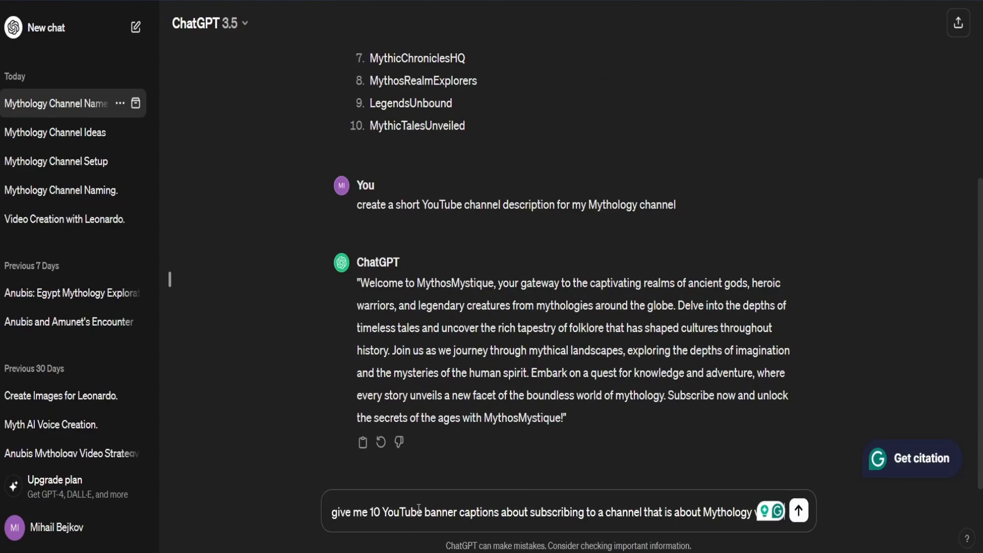
# Send the banner caption request and copy the caption 'Join the Mythical Odyssey'.
pyautogui.press('Return')
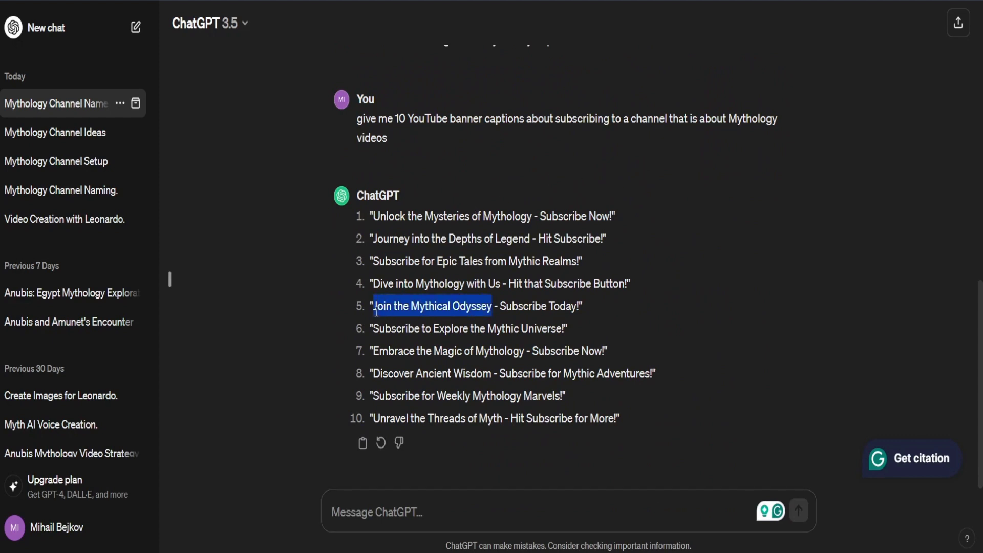
pyautogui.rightClick(439, 310)
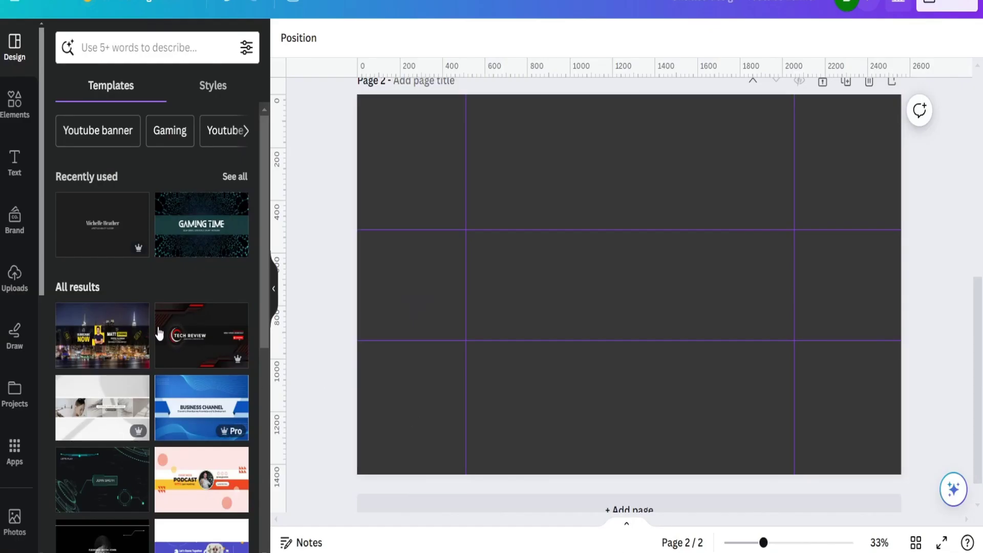
# Add a 'Join the Mythical Odyssey' heading and place the resized pegasus logo to its left.
pyautogui.click(14, 163)
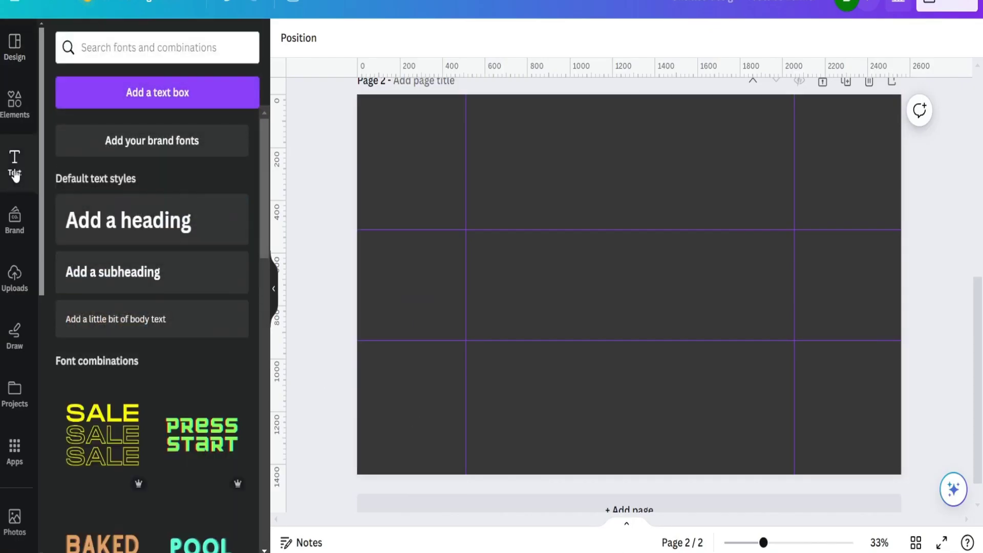
pyautogui.click(149, 222)
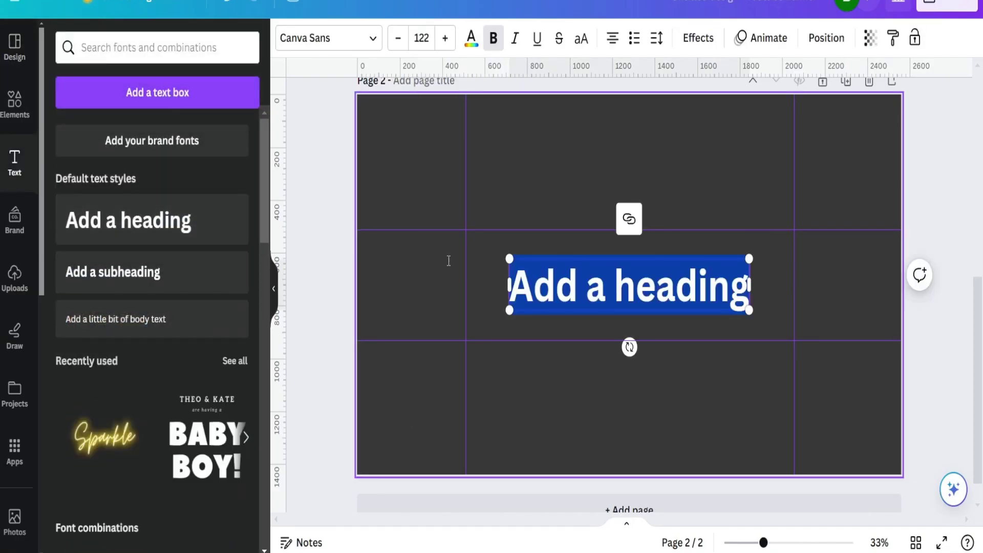
pyautogui.write('Join the Mythical Odyssey')
pyautogui.moveTo(402, 255); pyautogui.dragTo(586, 285)
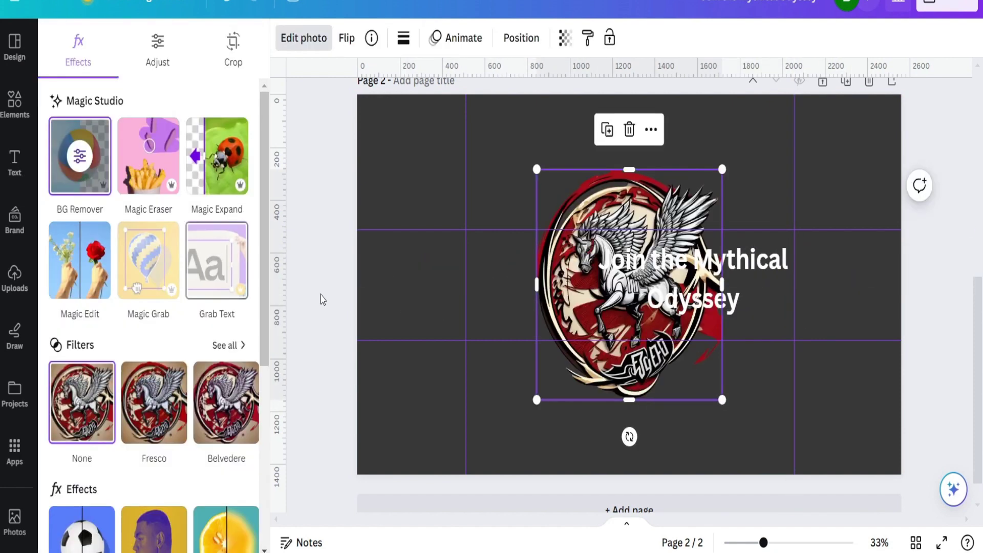
pyautogui.moveTo(722, 169); pyautogui.dragTo(637, 275)
pyautogui.moveTo(587, 338); pyautogui.dragTo(532, 288)
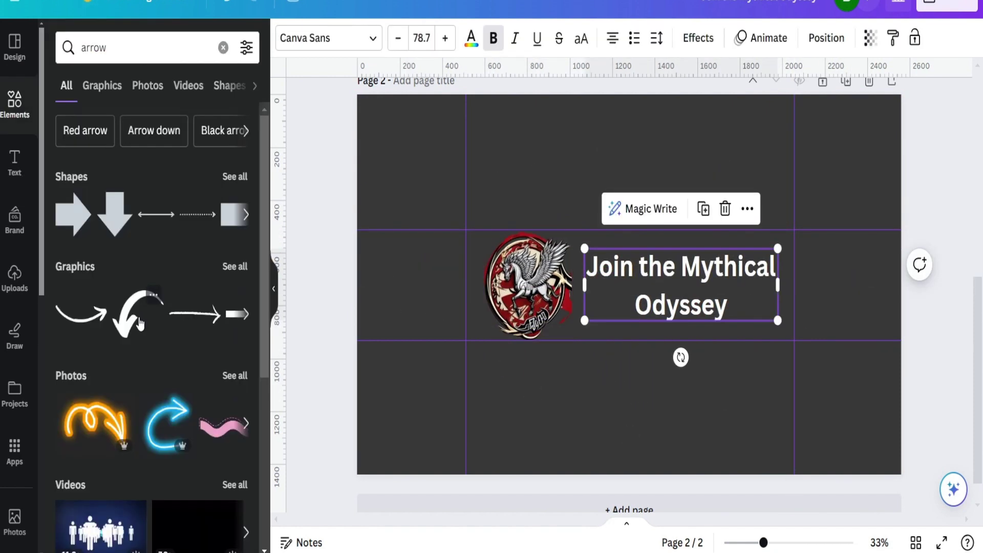
# Add a resized arrow at the right of the heading and tilt the 'Subscribe Now!' text.
pyautogui.click(153, 320)
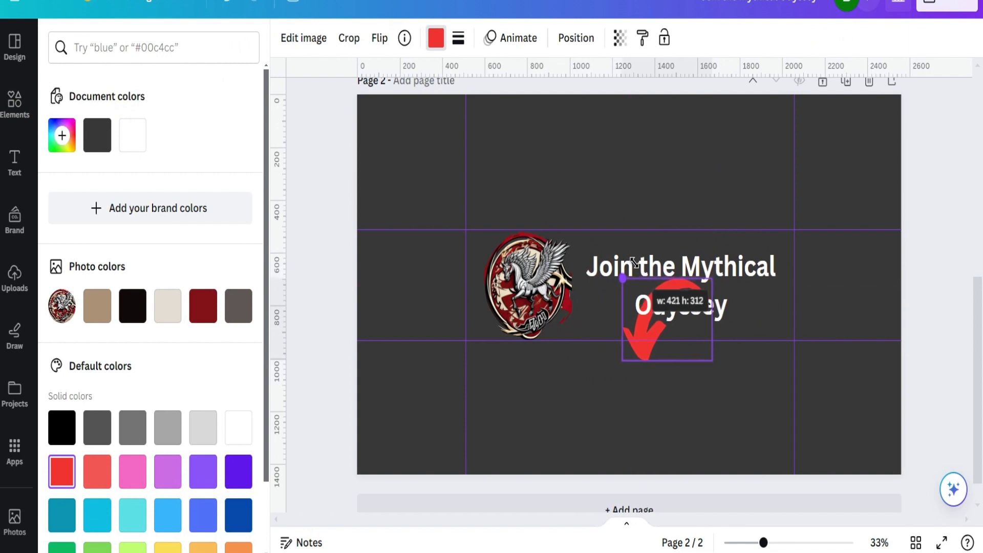
pyautogui.moveTo(643, 322); pyautogui.dragTo(828, 292)
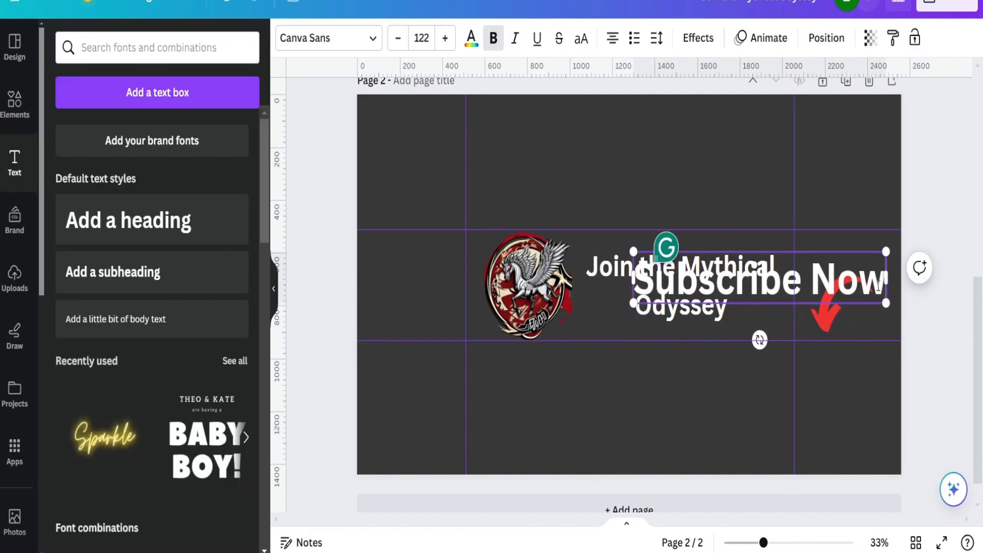
pyautogui.moveTo(715, 291); pyautogui.dragTo(883, 272)
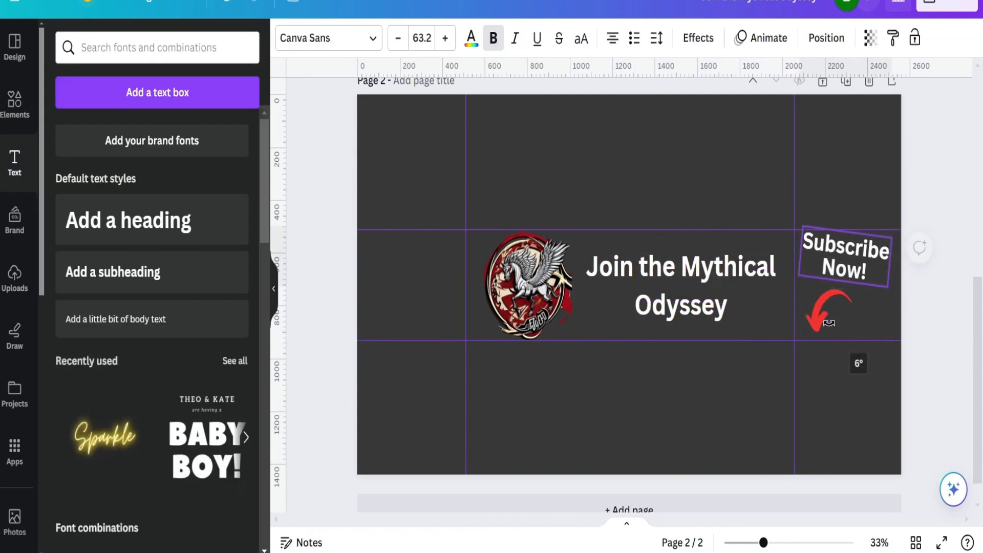
pyautogui.moveTo(828, 322); pyautogui.dragTo(826, 318)
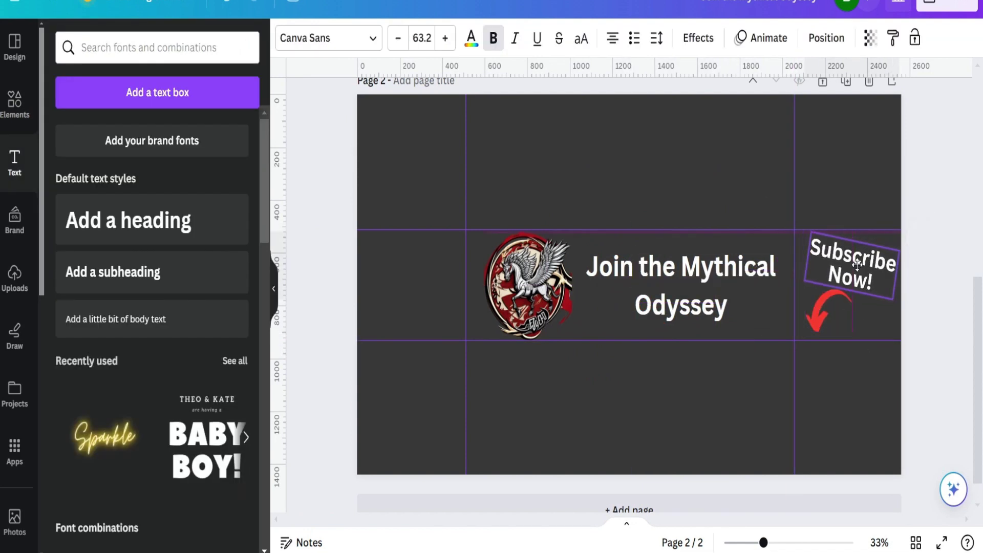
# Download the finished banner and set the pegasus logo as the channel profile picture.
pyautogui.click(947, 5)
pyautogui.click(802, 359)
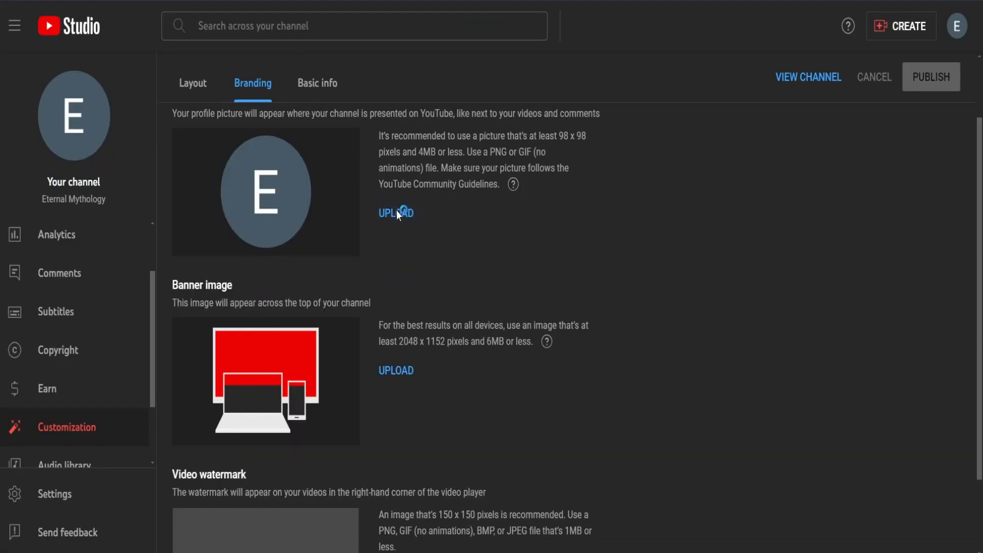
pyautogui.click(396, 210)
pyautogui.click(221, 72)
pyautogui.click(378, 200)
pyautogui.click(781, 500)
# Upload the downloaded banner as the channel banner image and publish the branding.
pyautogui.click(400, 370)
pyautogui.doubleClick(164, 72)
pyautogui.click(751, 503)
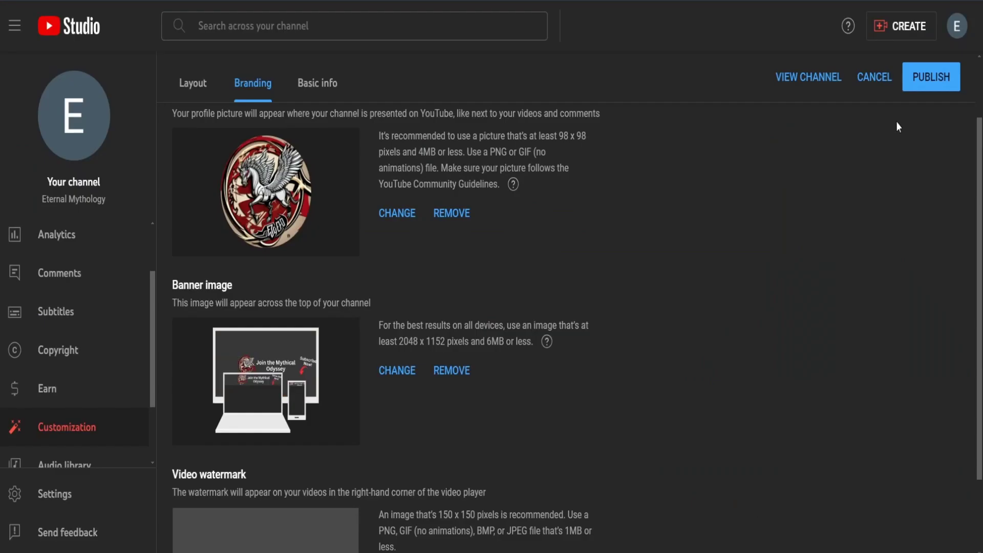
pyautogui.click(930, 82)
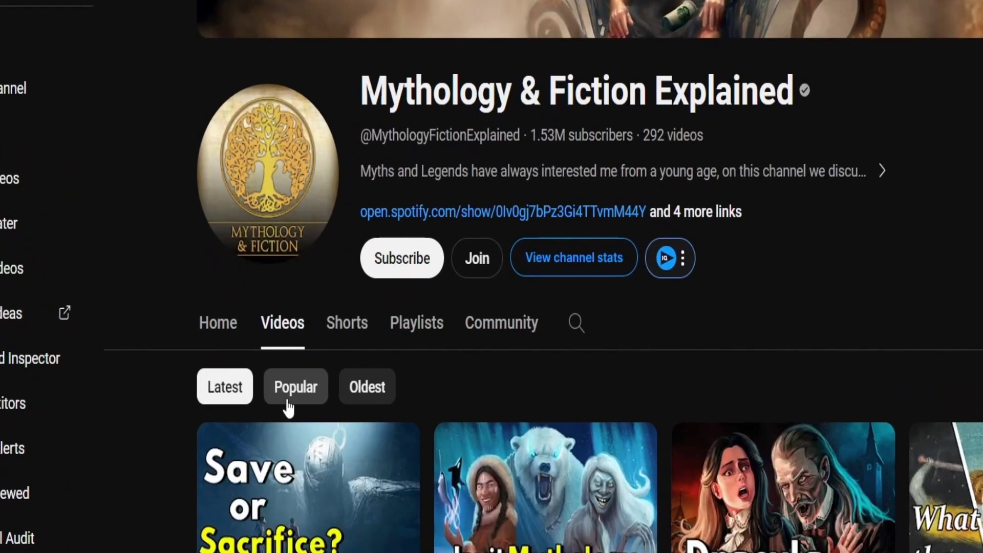
# Sort mythology channels' videos by Popular and scroll through the top videos, including The Story of Anubis.
pyautogui.click(284, 435)
pyautogui.scroll(-17, 658, 448)
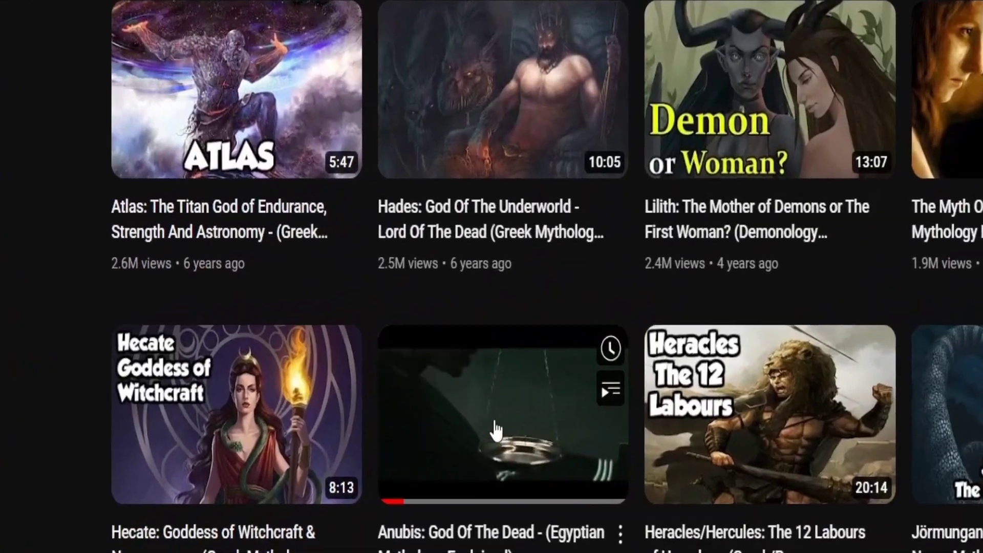
pyautogui.scroll(-3, 420, 369)
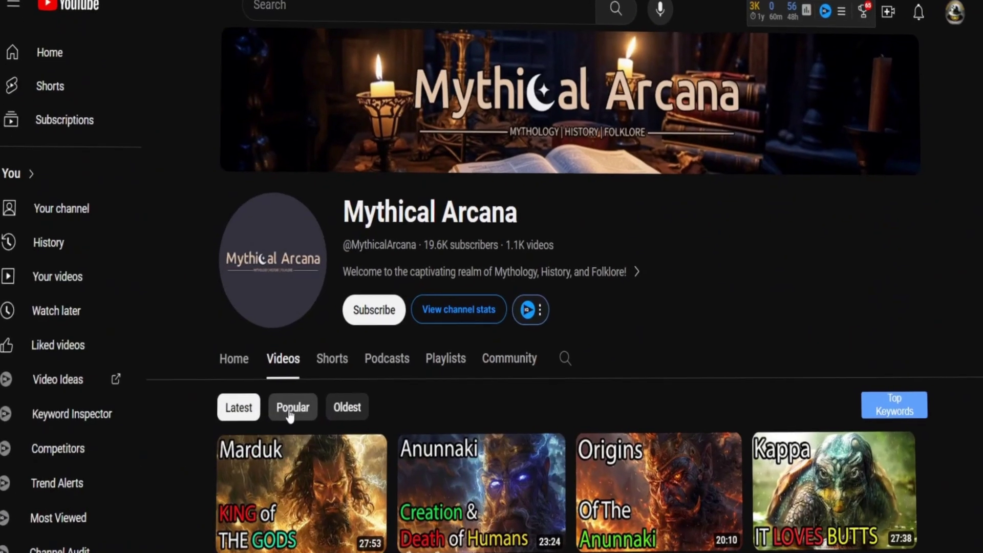
pyautogui.click(288, 410)
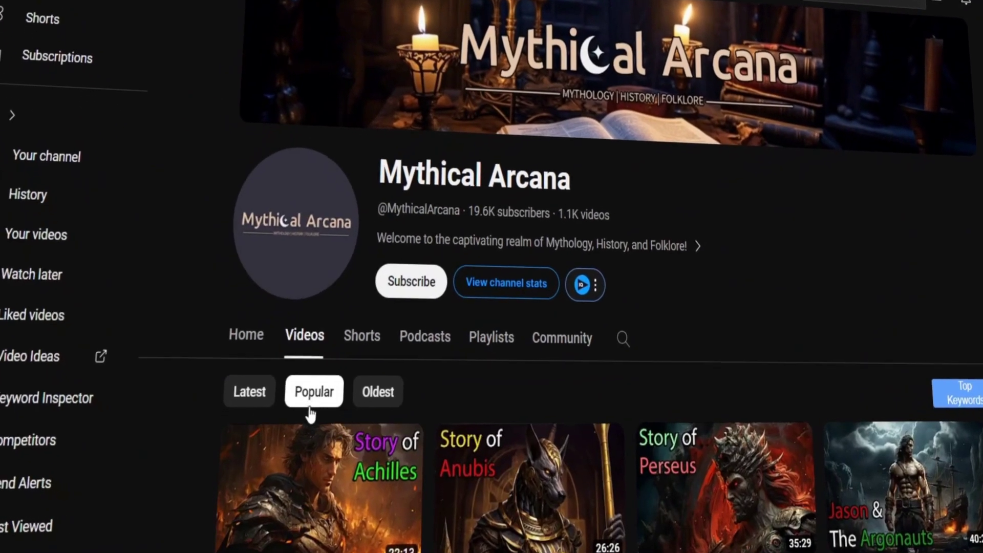
pyautogui.scroll(-5, 492, 294)
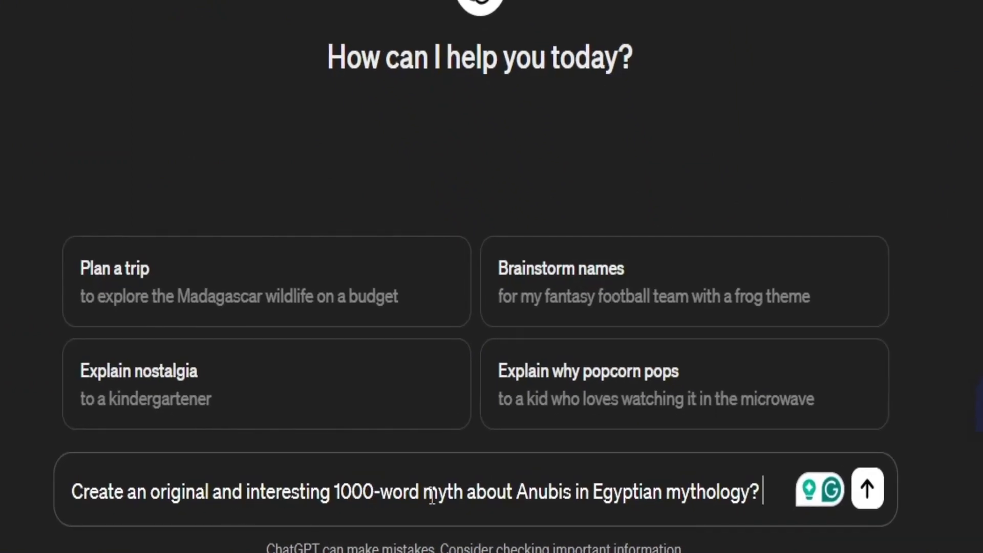
# Send the 1000-word Anubis myth prompt and copy the story's first two paragraphs.
pyautogui.press('Return')
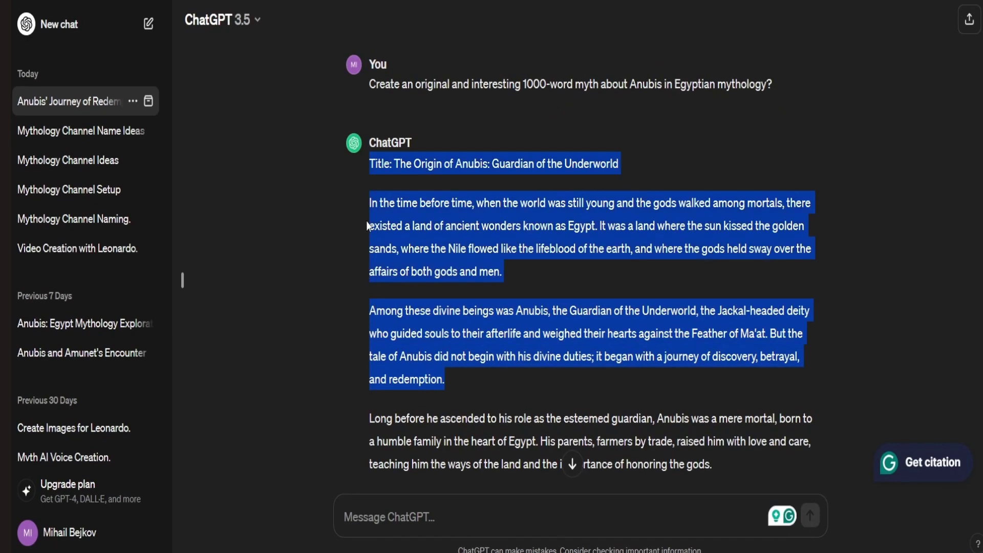
pyautogui.rightClick(372, 208)
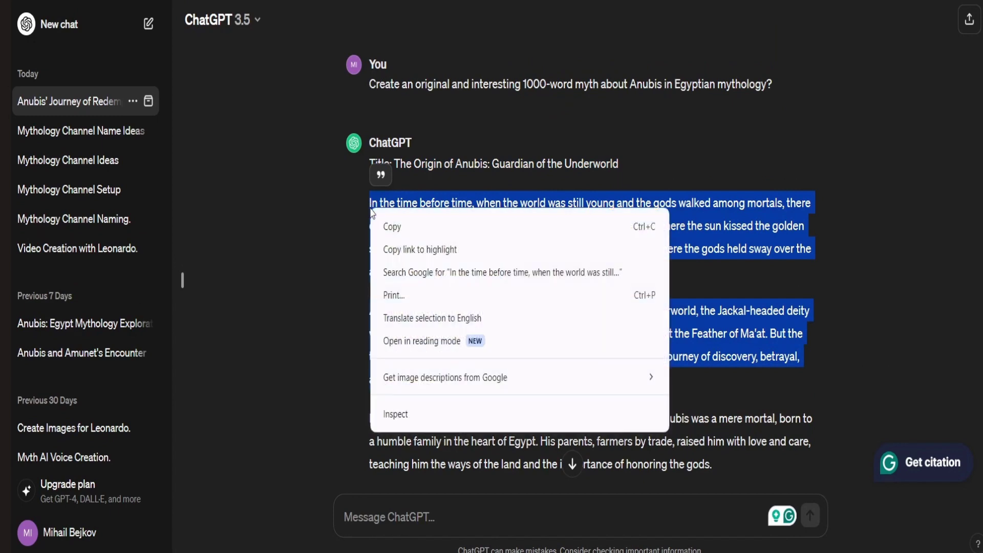
pyautogui.click(394, 226)
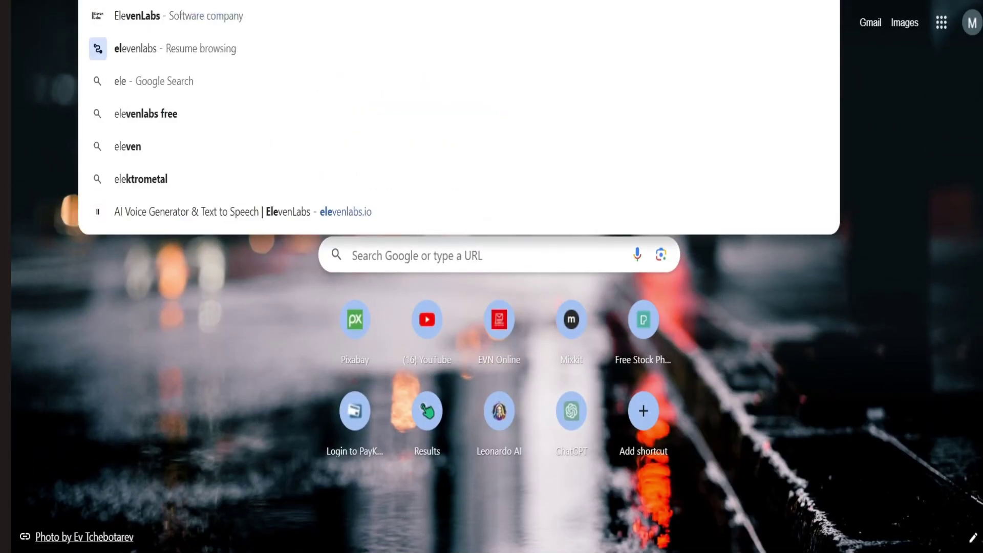
# Search the web for ElevenLabs and open its website.
pyautogui.press('Return')
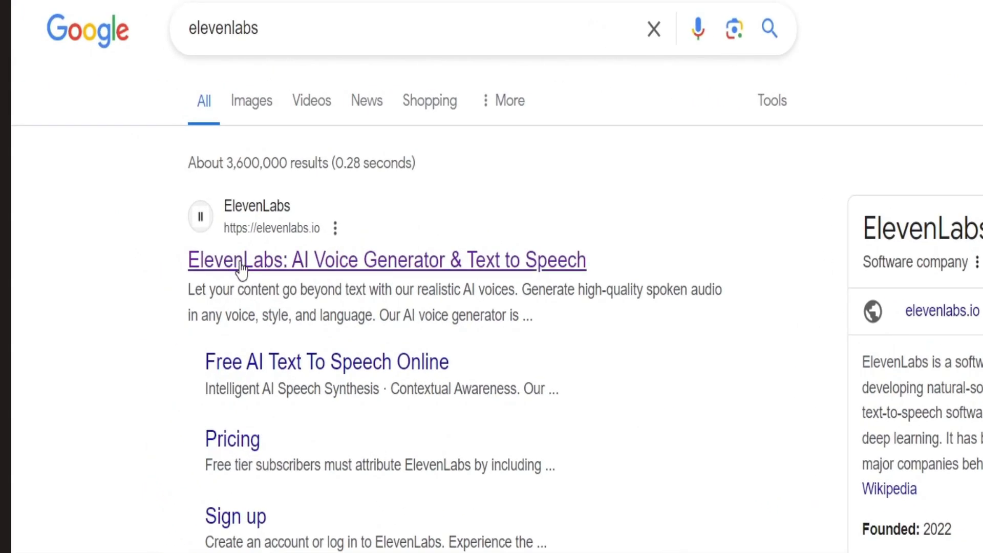
pyautogui.click(241, 264)
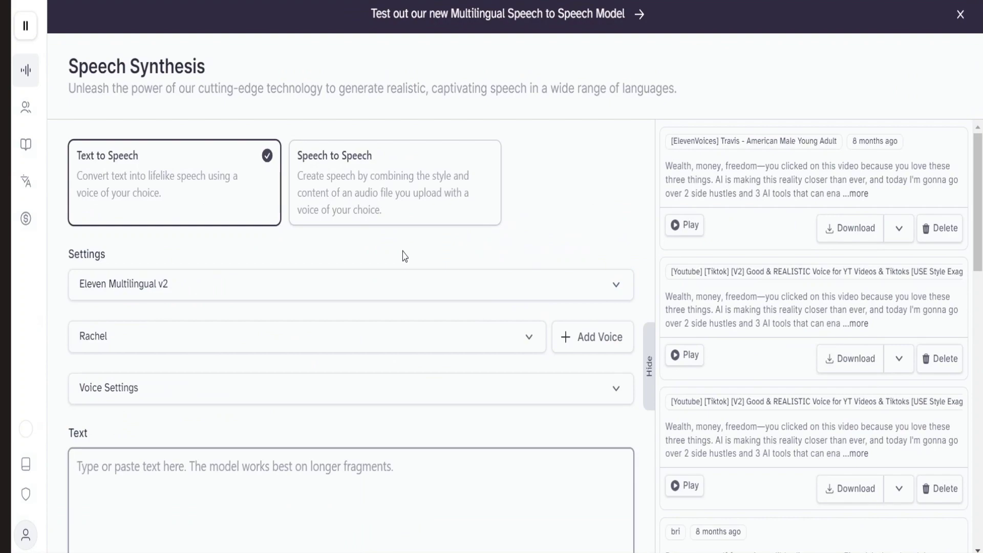
pyautogui.scroll(-5, 403, 255)
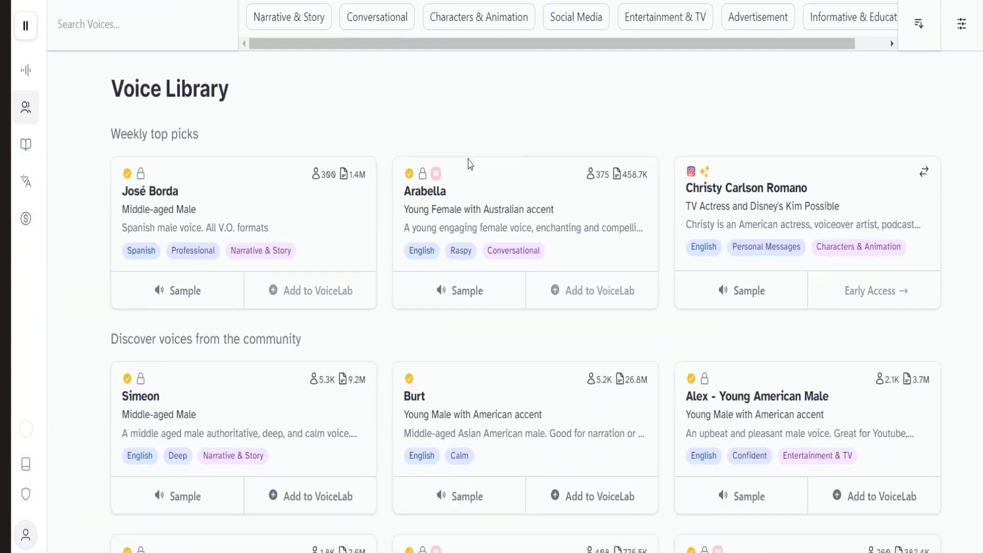
pyautogui.scroll(-5, 467, 161)
pyautogui.scroll(-3, 466, 161)
pyautogui.scroll(-7, 446, 179)
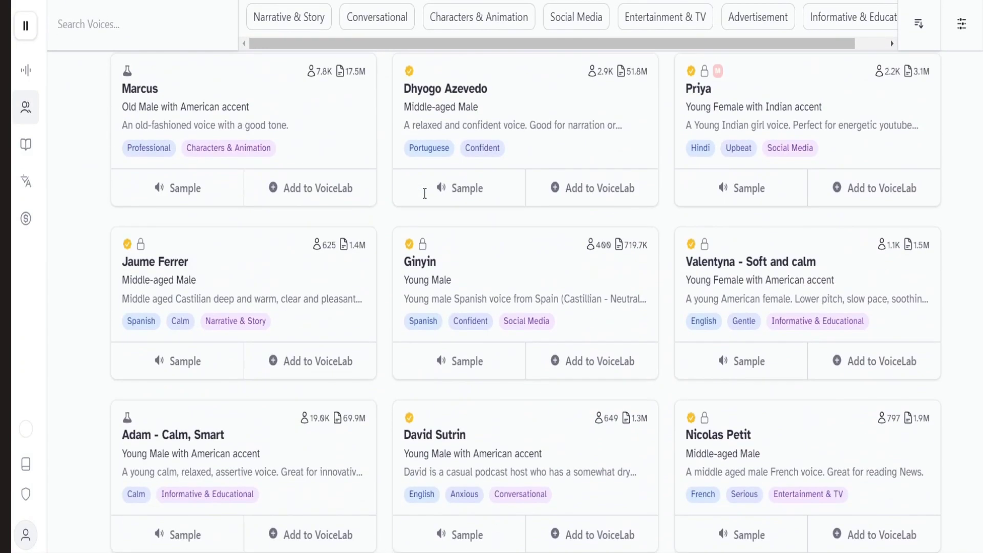
pyautogui.scroll(-5, 424, 201)
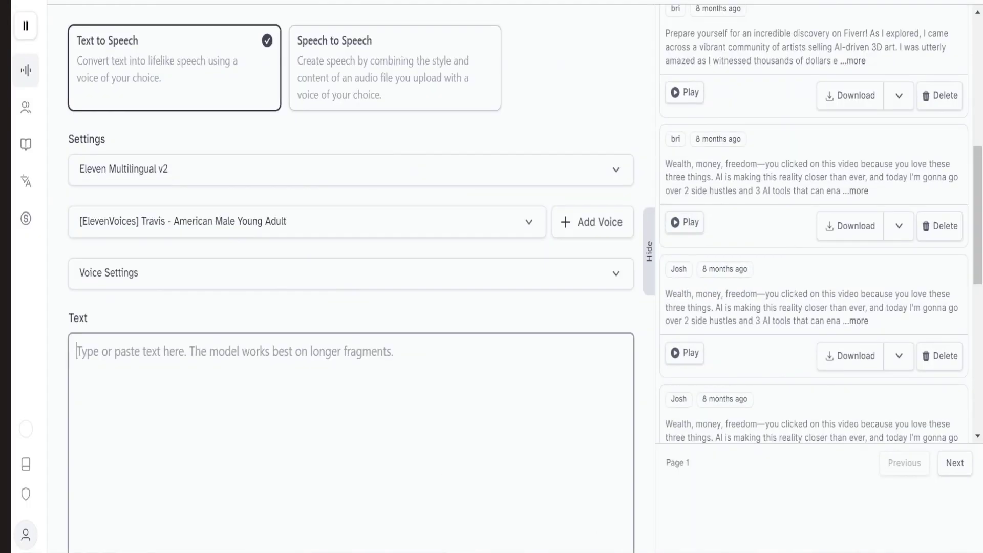
# Generate speech of the two pasted Anubis story paragraphs in the Knightley voice.
pyautogui.click(520, 231)
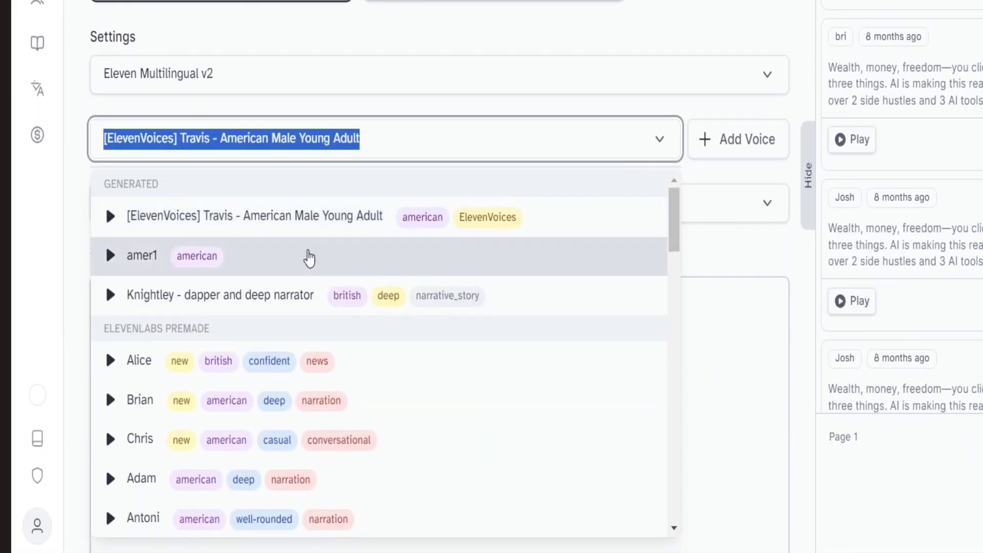
pyautogui.scroll(-4, 285, 367)
pyautogui.scroll(4, 288, 367)
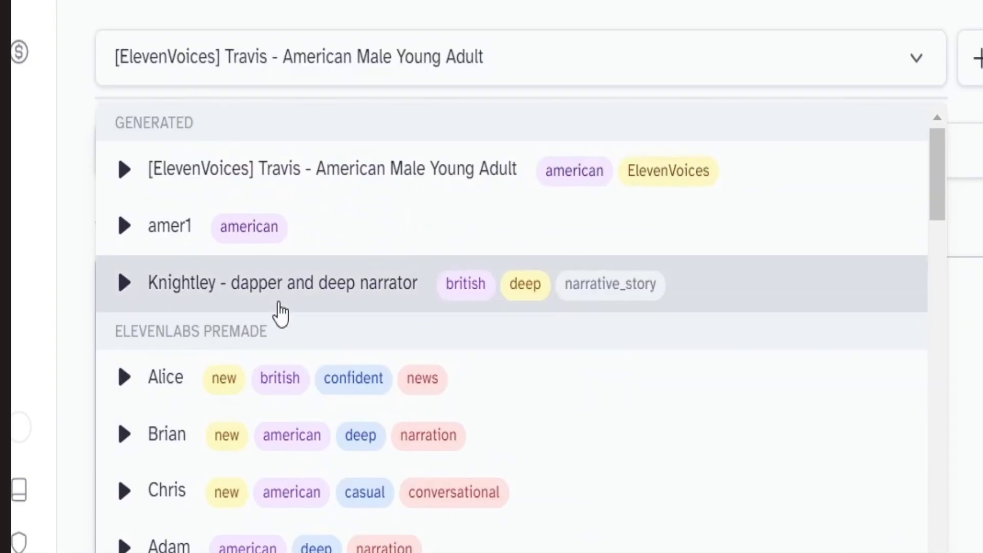
pyautogui.click(219, 304)
pyautogui.click(280, 302)
pyautogui.write("In the time before time, when the world was still young and the gods walked among mortals, there existed a land of ancient wonders known as Egypt. It was a land where the sun kissed the golden sands, where the Nile flowed like the lifeblood of the earth, and where the gods held sway over the affairs of both gods and men.  Among these divine beings was Anubis, the Guardian of the Underworld, the Jackal-headed deity who guided souls to their afterlife and weighed their hearts against the Feather of Ma'at. But the tale of Anubis did not begin with his divine duties; it began with a journey of discovery, betrayal, and redemption.")
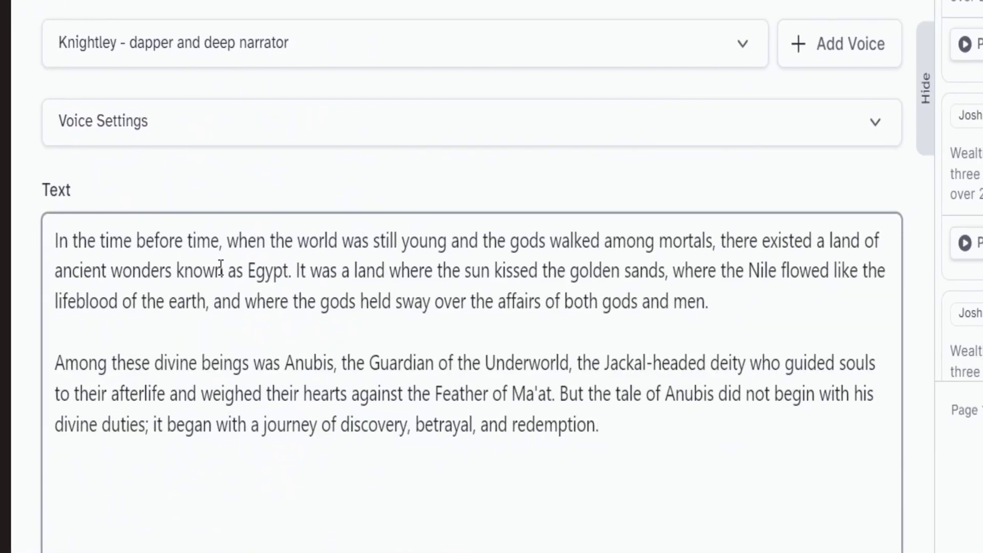
pyautogui.scroll(-5, 268, 326)
pyautogui.click(472, 500)
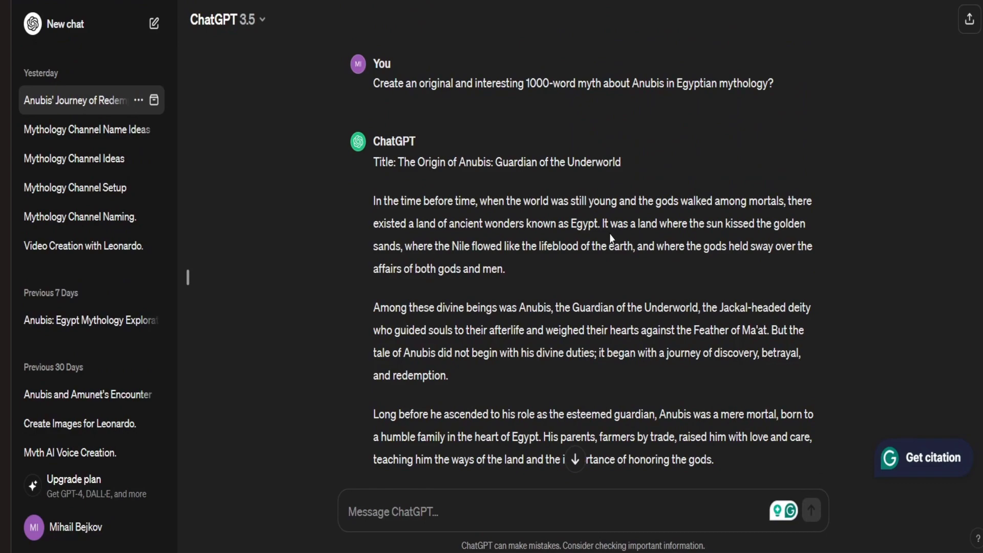
# Ask ChatGPT for 15 Leonardo AI image prompts depicting the Anubis story's scenes.
pyautogui.scroll(-15, 609, 234)
pyautogui.write('Could you generate 15 text prompts that encapsulate the scenes, characters, and emotions from the story? These prompts will be used to generate images with Leonardo AI.')
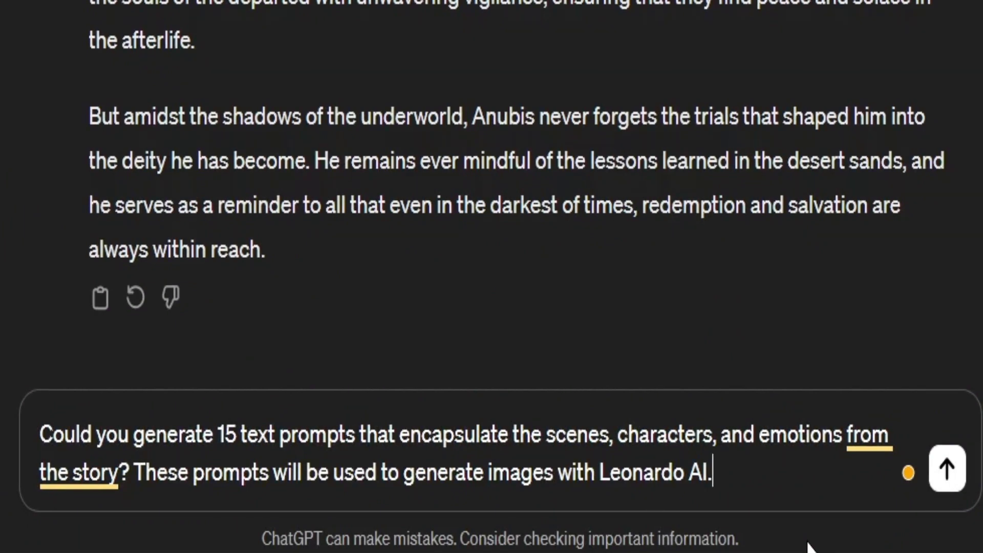
pyautogui.press('Return')
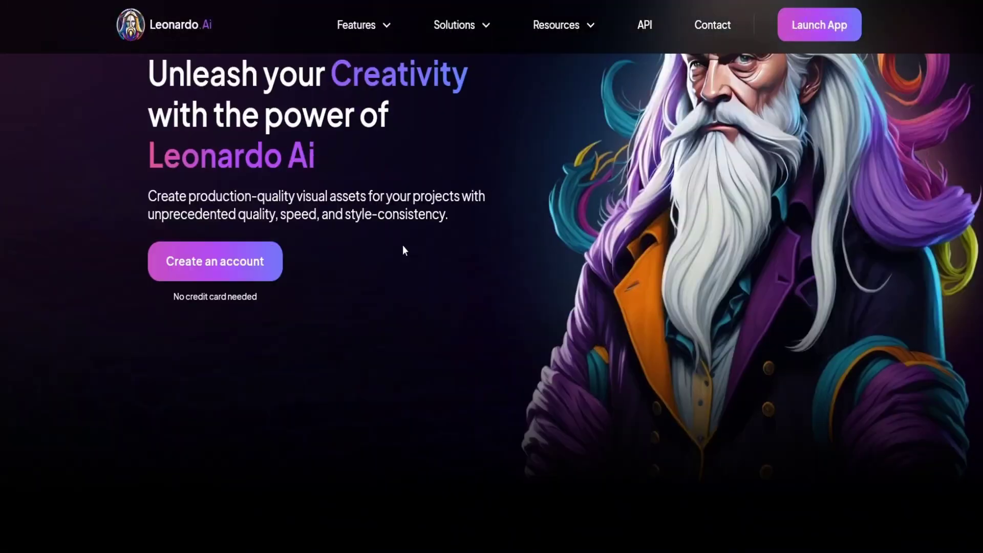
pyautogui.scroll(-2, 403, 250)
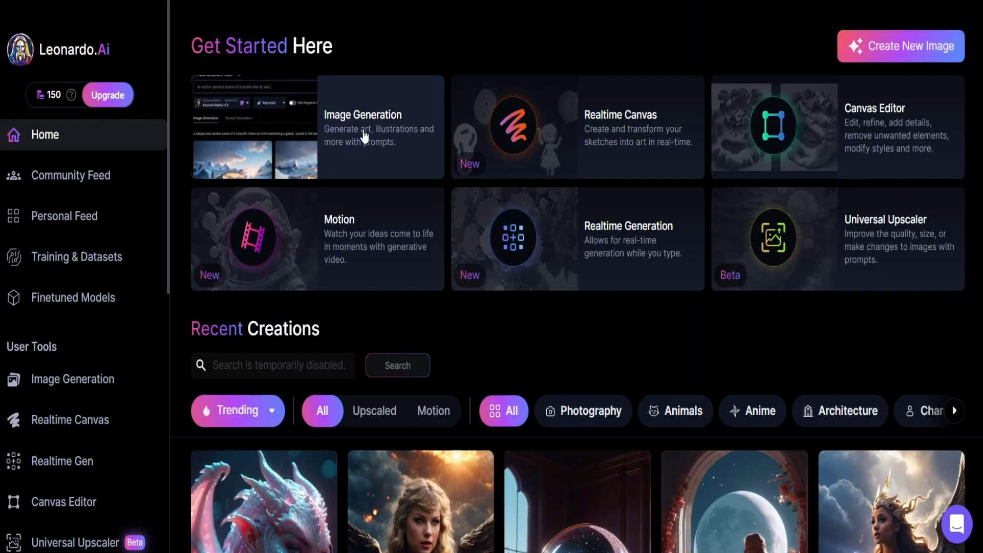
# Set Leonardo's image generator to Leonardo Diffusion XL at 16:9, then select the first scene prompt.
pyautogui.click(364, 136)
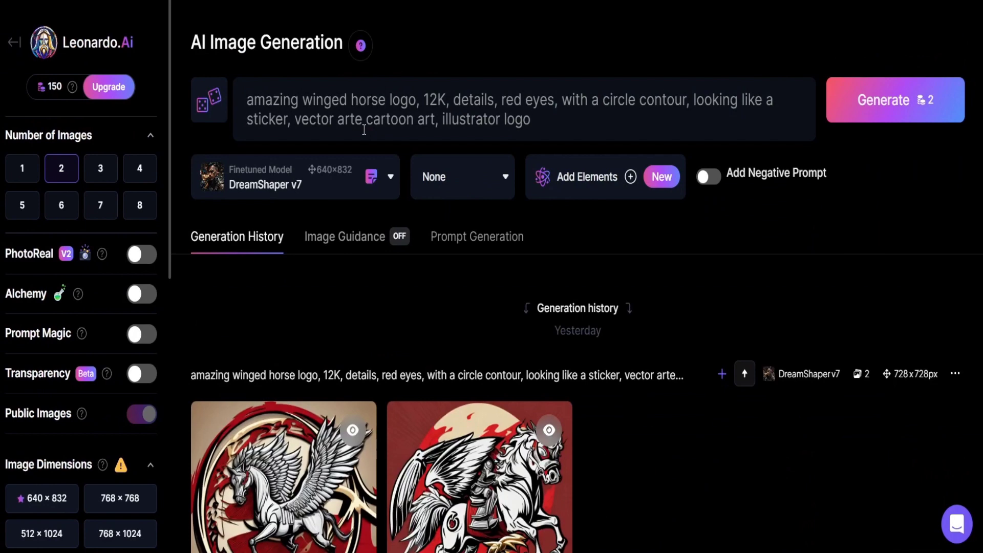
pyautogui.click(388, 180)
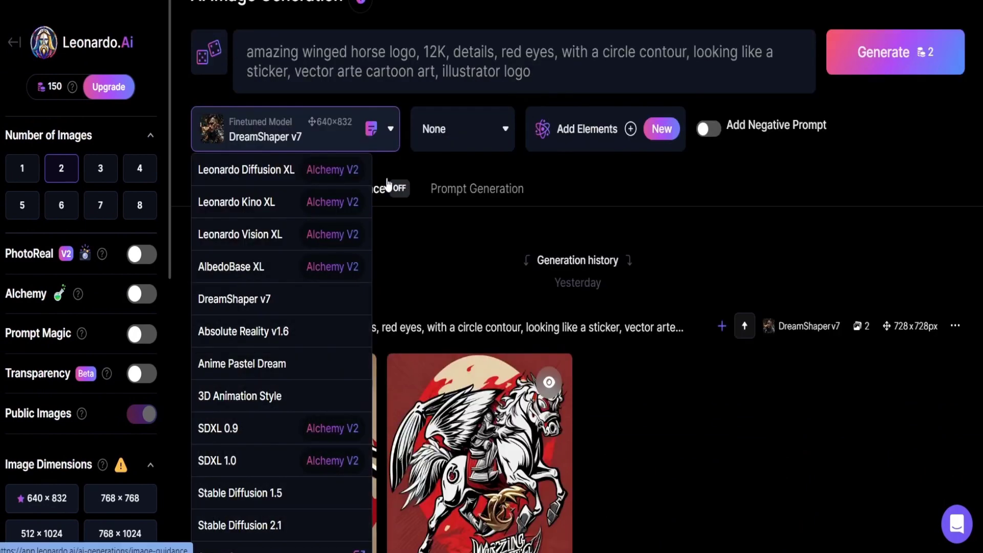
pyautogui.click(284, 171)
pyautogui.scroll(-6, 119, 259)
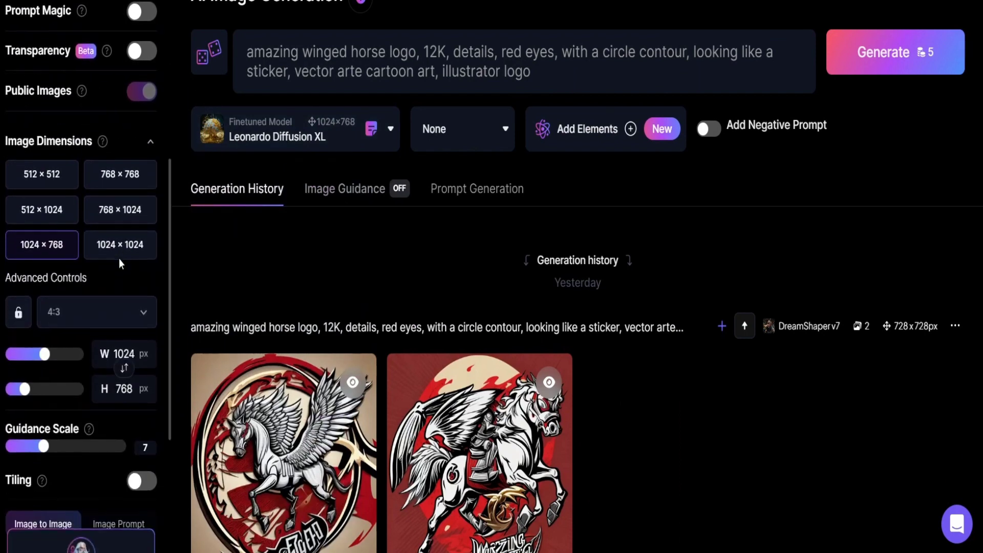
pyautogui.click(145, 313)
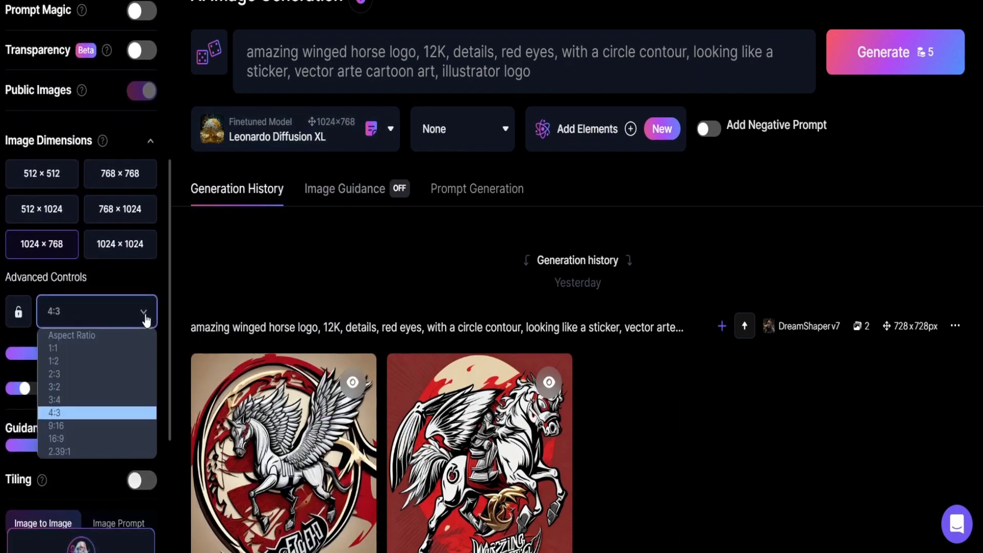
pyautogui.click(72, 439)
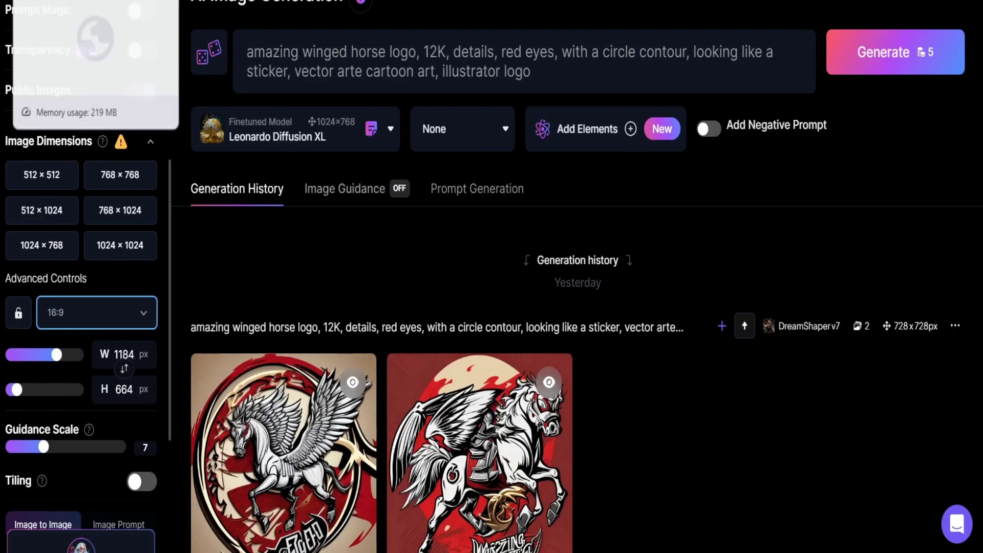
pyautogui.click(77, 2)
pyautogui.moveTo(748, 231); pyautogui.dragTo(377, 231)
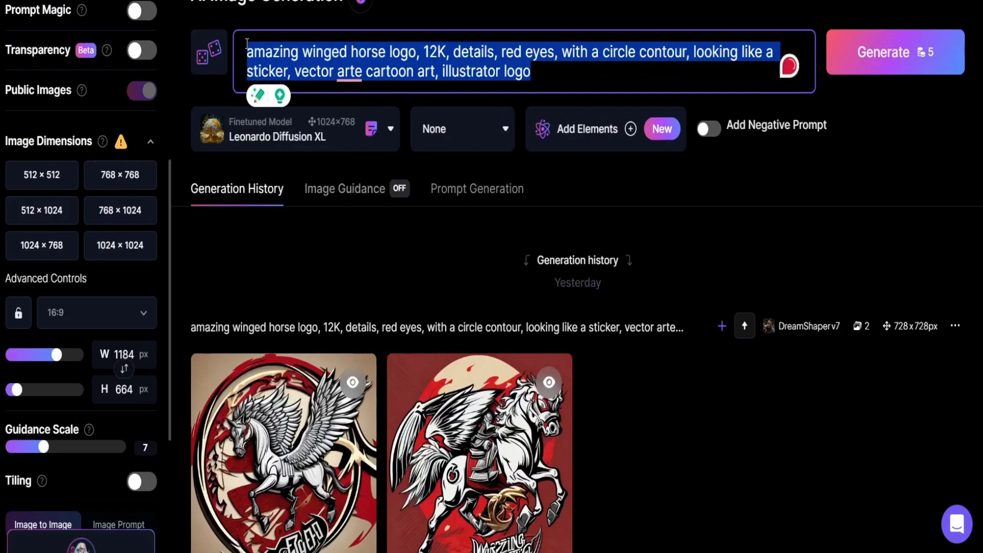
# Generate images from the moonlit-priests Anubis prompt and view one full size.
pyautogui.write('Anubis, bound and helpless, surrounded by envious priests under the moonlight.')
pyautogui.press('Return')
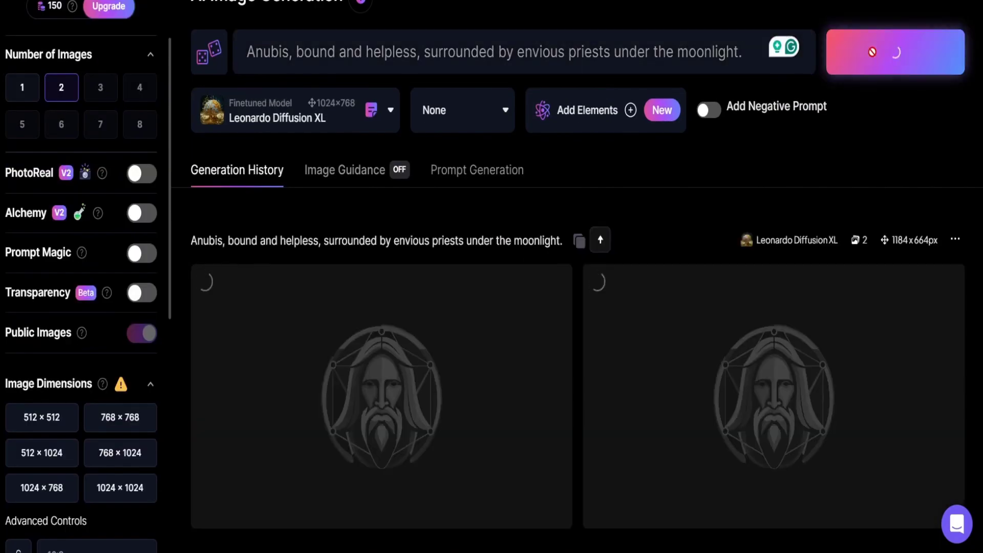
pyautogui.scroll(-2, 646, 228)
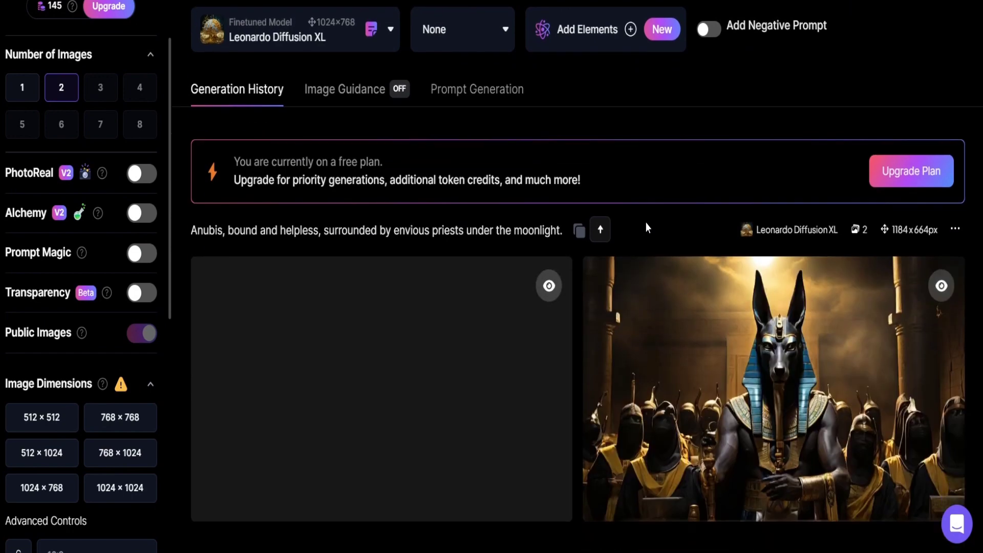
pyautogui.scroll(-2, 647, 222)
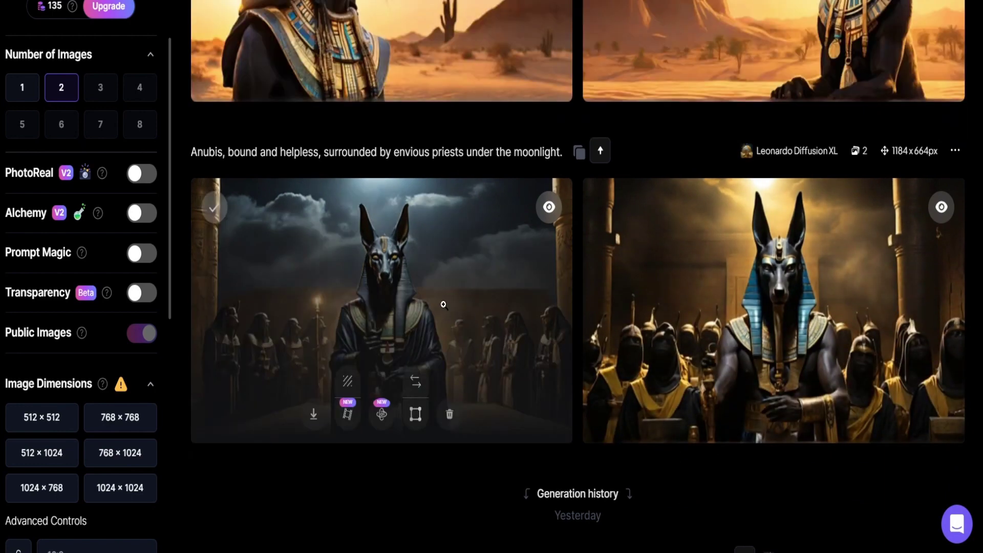
pyautogui.click(443, 305)
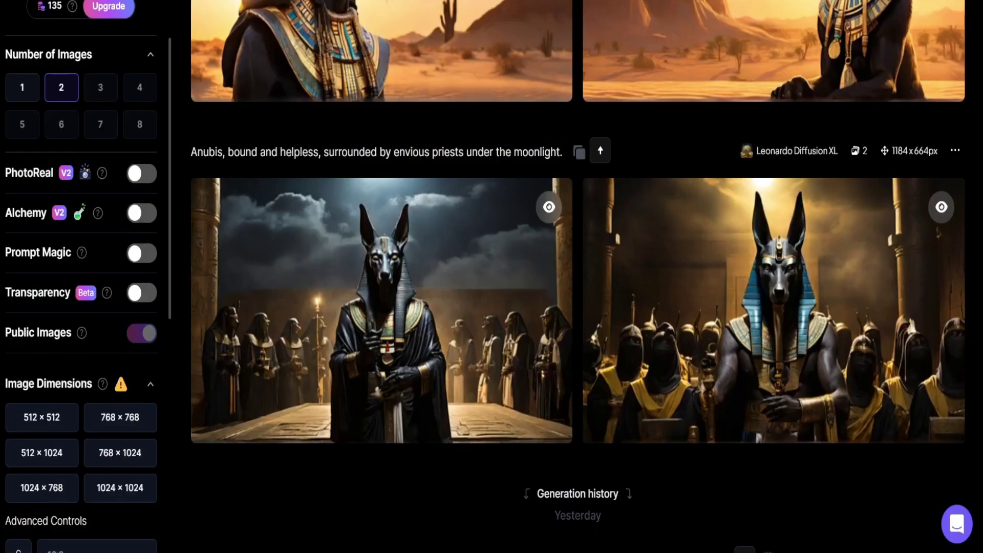
pyautogui.scroll(10, 578, 308)
# Generate images from the Thoth sandstorm prompt.
pyautogui.hotkey('ctrl', 'a')
pyautogui.write('Thoth, the wise deity, appearing before Anubis amidst a storm of swirling sands.')
pyautogui.press('Return')
pyautogui.scroll(-3, 594, 266)
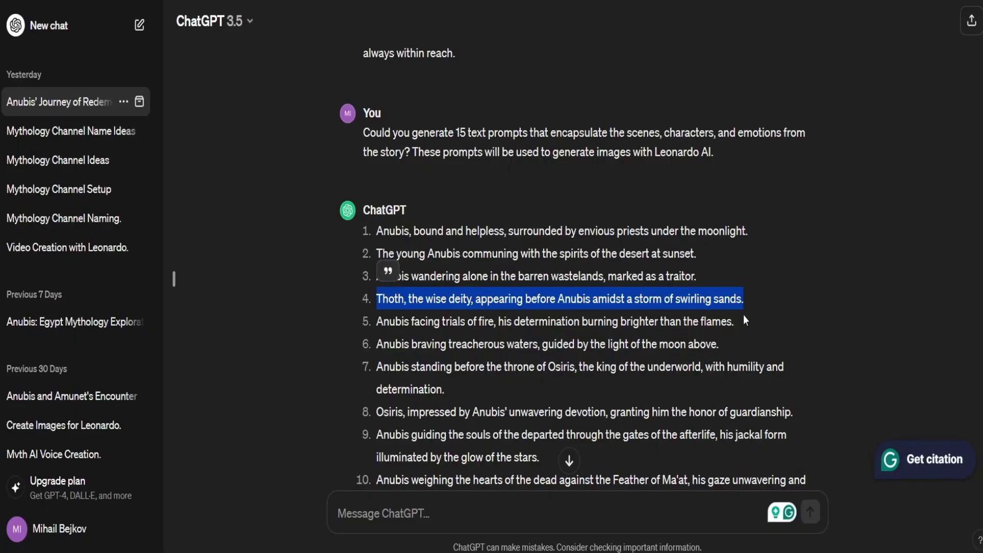
# Generate the 'Anubis facing trials of fire' images and review both full size.
pyautogui.moveTo(745, 319); pyautogui.dragTo(376, 321)
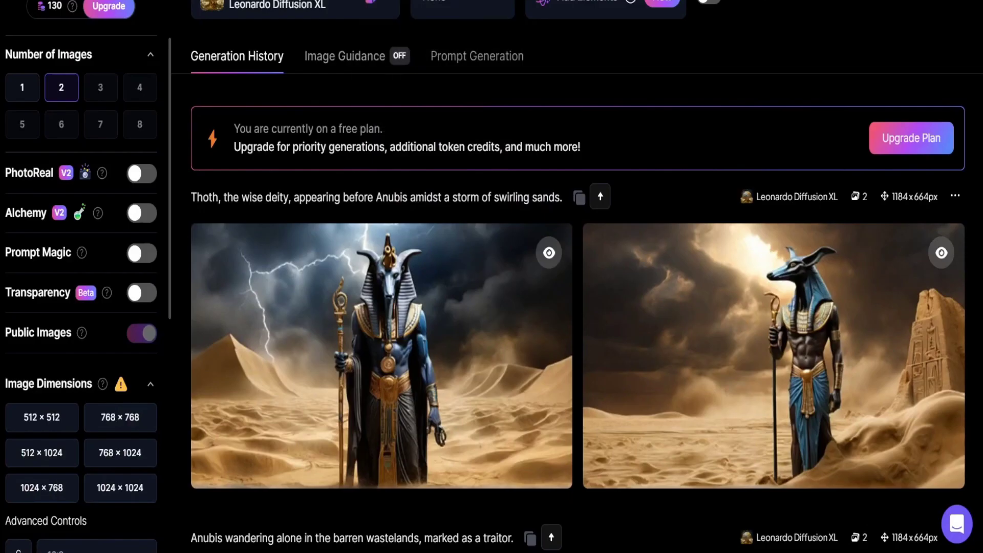
pyautogui.scroll(10, 578, 307)
pyautogui.hotkey('ctrl', 'a')
pyautogui.write('Anubis facing trials of fire, his determination burning brighter than the flames.')
pyautogui.click(893, 99)
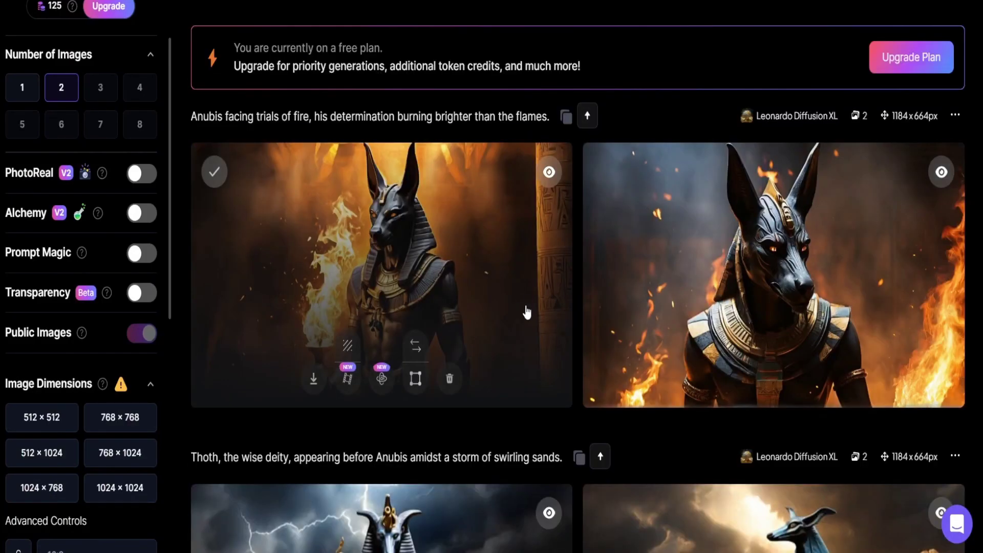
pyautogui.click(526, 312)
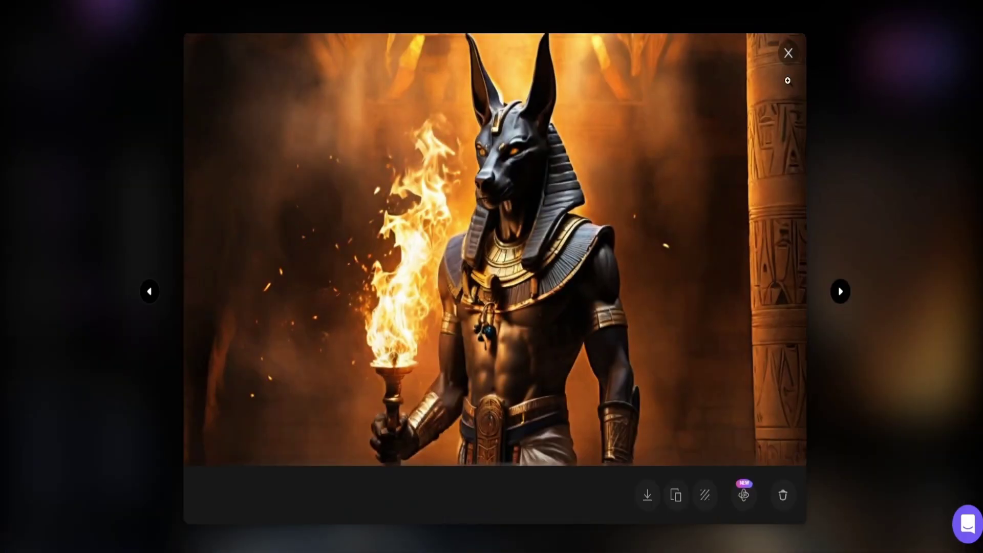
pyautogui.click(789, 54)
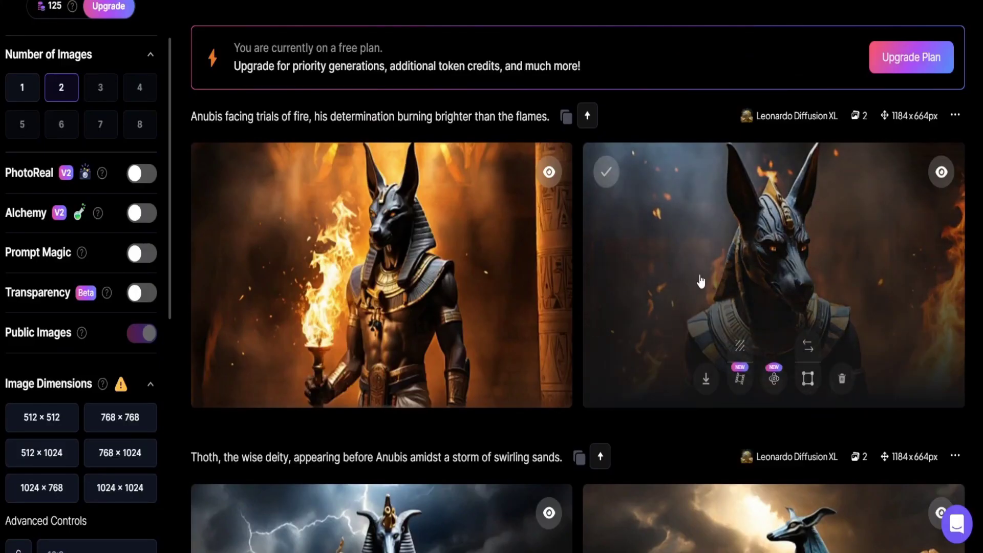
pyautogui.click(701, 279)
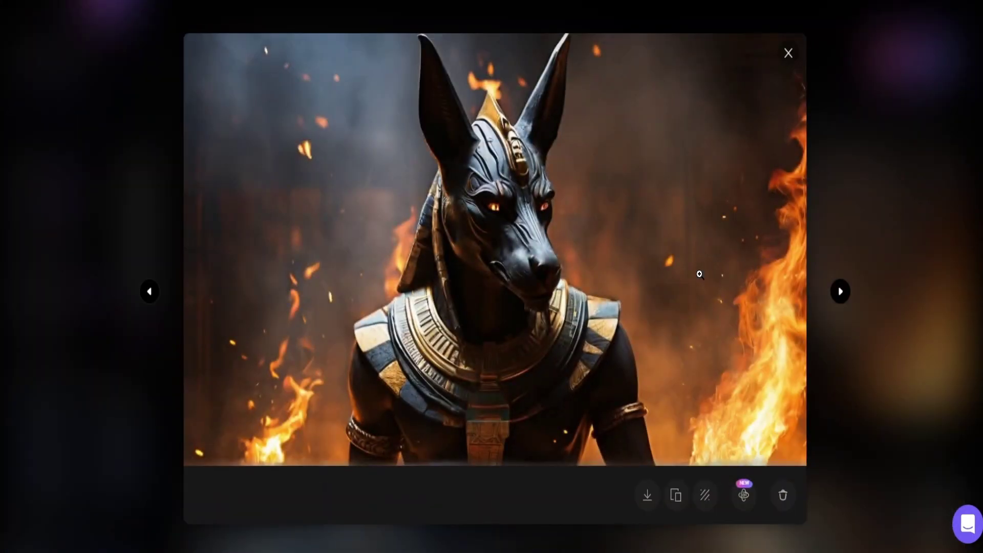
# Turn the torch-holding Anubis image into a 4-second Image2Motion clip at strength 5 and play it.
pyautogui.click(788, 56)
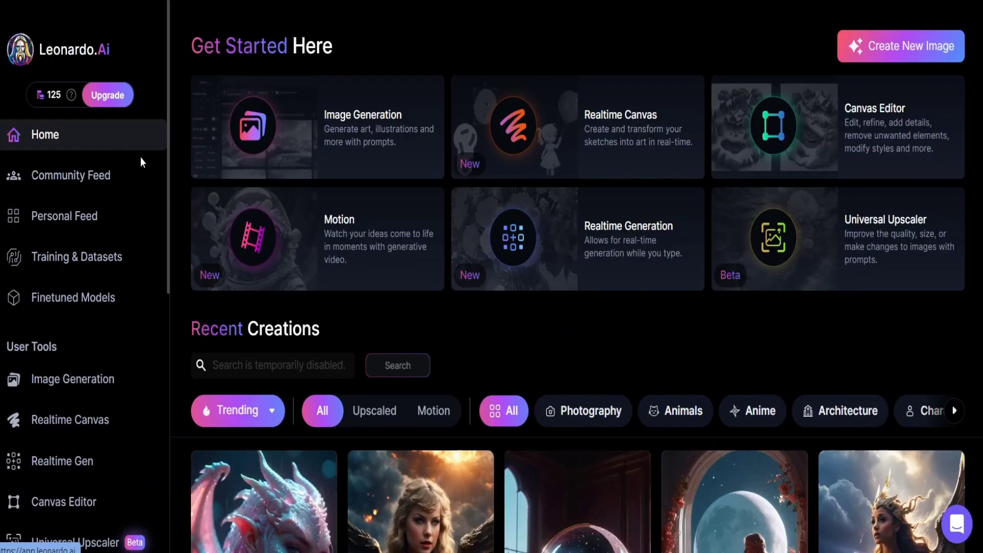
pyautogui.scroll(-2, 137, 164)
pyautogui.scroll(2, 136, 164)
pyautogui.click(67, 223)
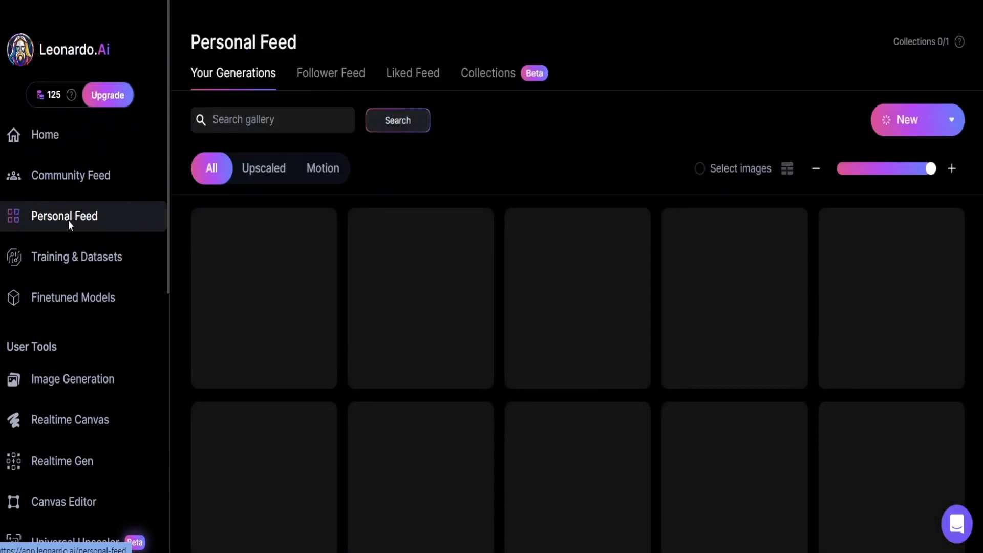
pyautogui.click(261, 270)
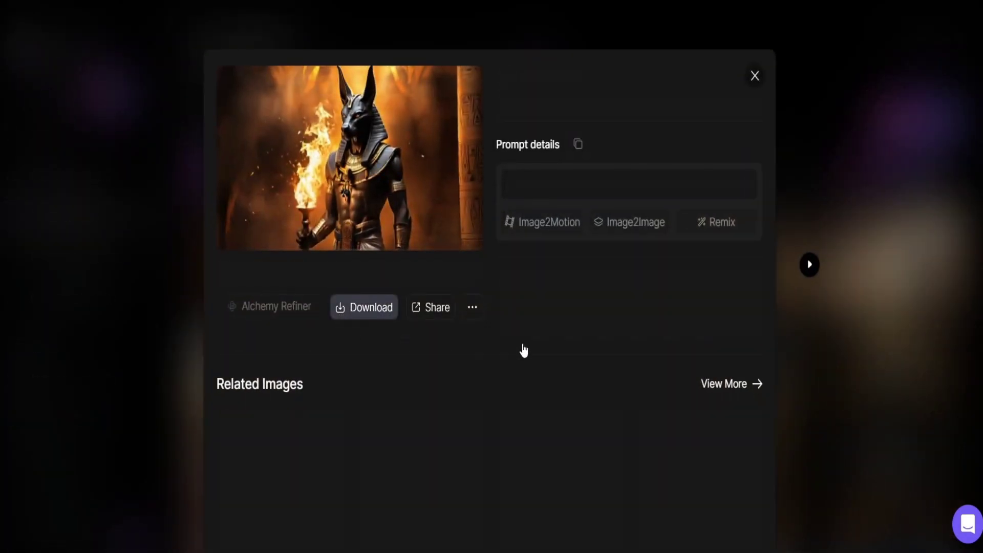
pyautogui.click(543, 237)
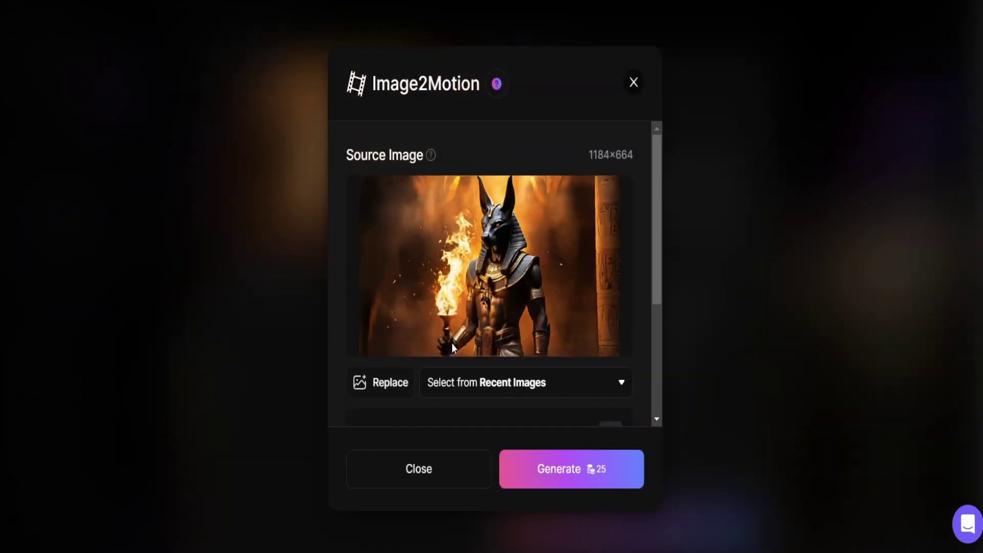
pyautogui.scroll(-4, 543, 260)
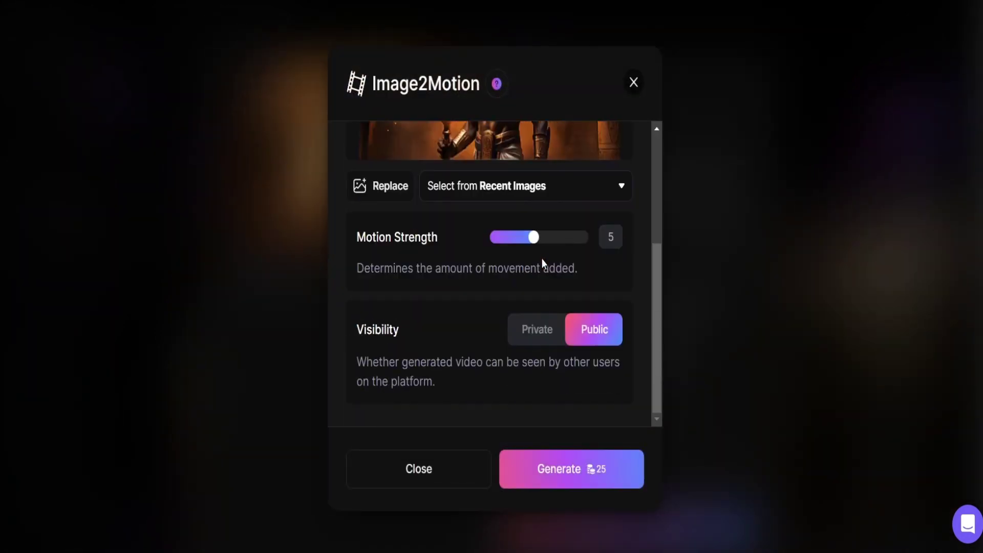
pyautogui.click(580, 470)
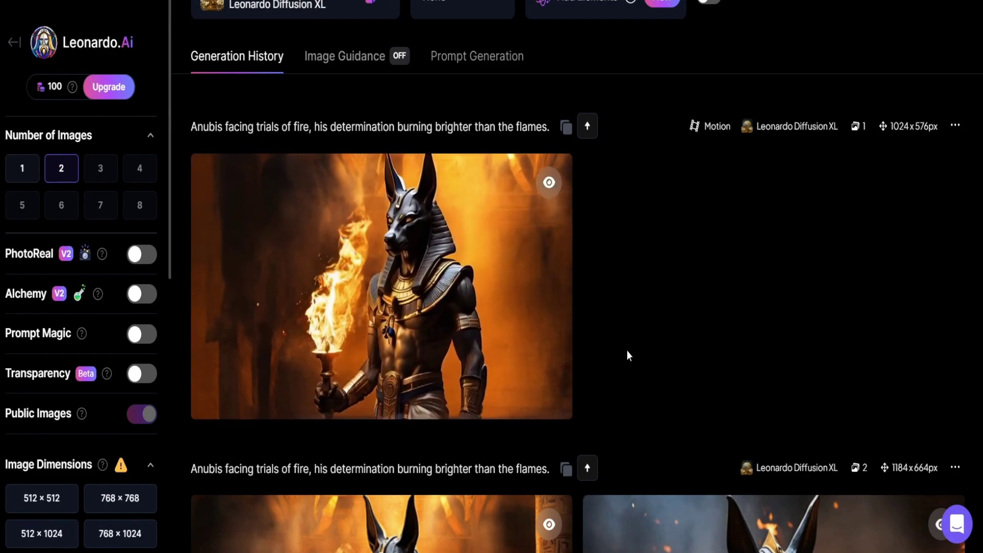
pyautogui.click(555, 354)
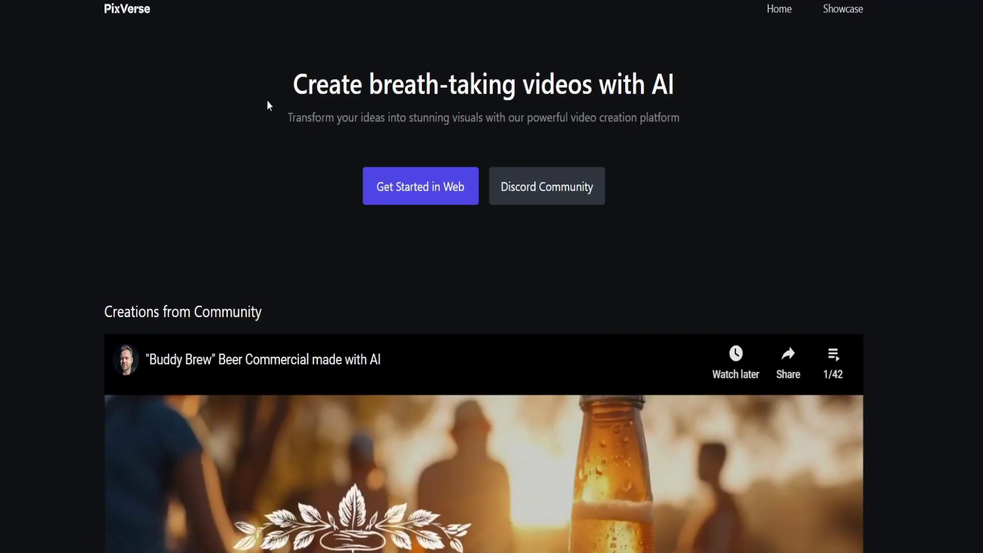
# Sign in to the PixVerse web app with Google and browse Popular Videos.
pyautogui.scroll(-3, 268, 105)
pyautogui.scroll(3, 267, 105)
pyautogui.click(406, 193)
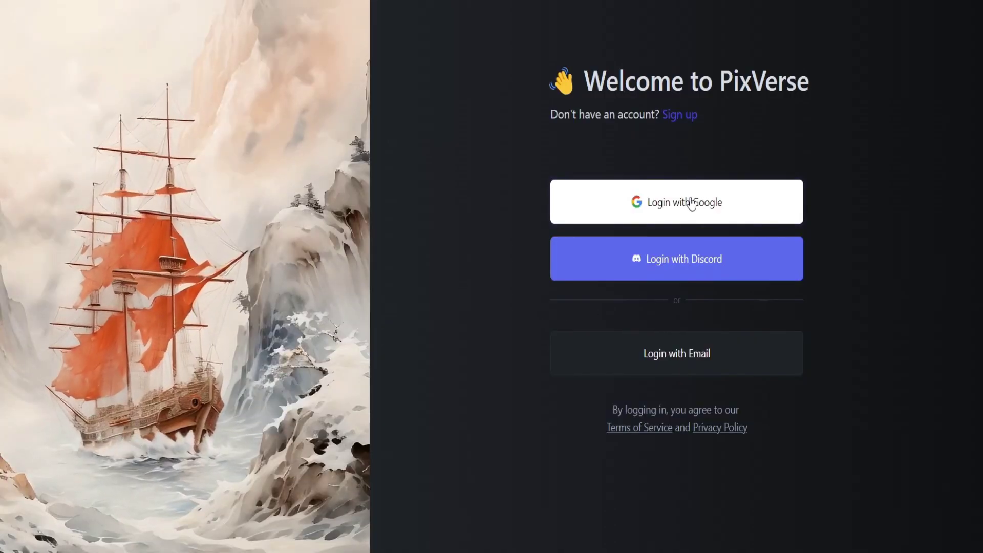
pyautogui.click(687, 200)
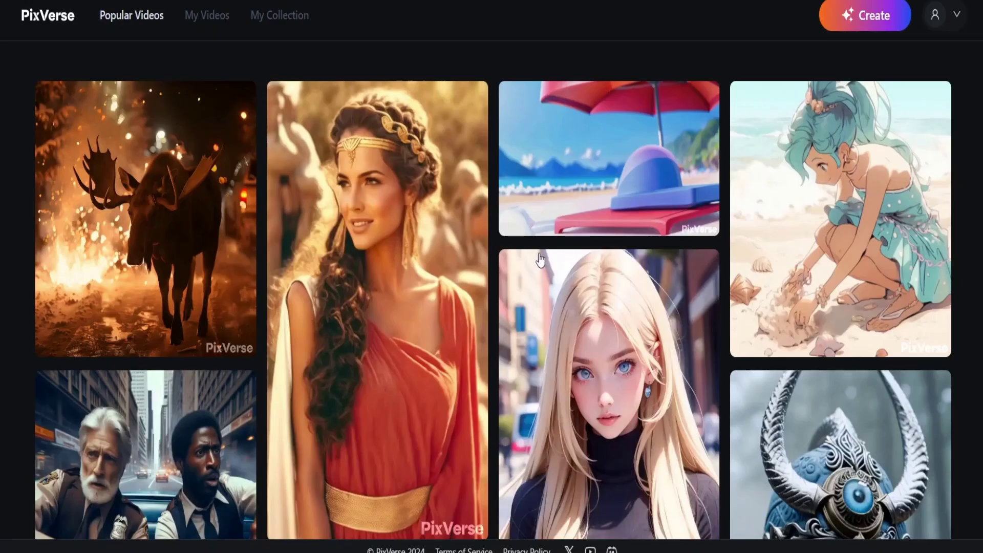
pyautogui.scroll(-7, 540, 260)
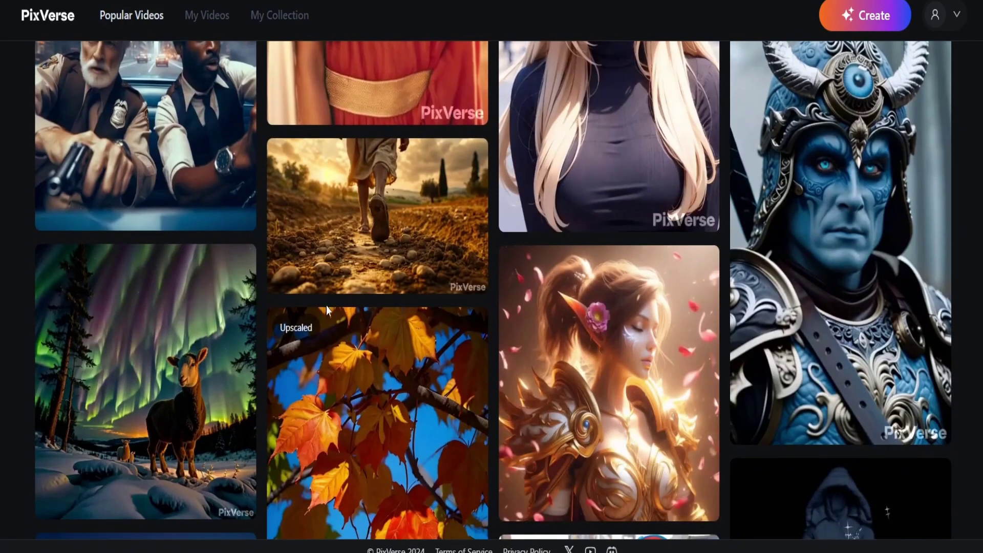
pyautogui.scroll(5, 342, 303)
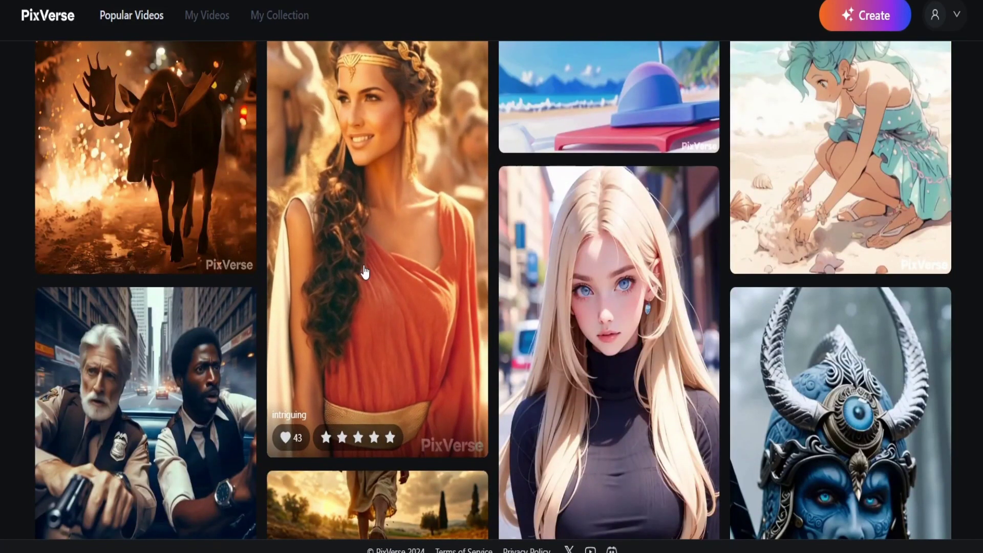
pyautogui.scroll(2, 365, 273)
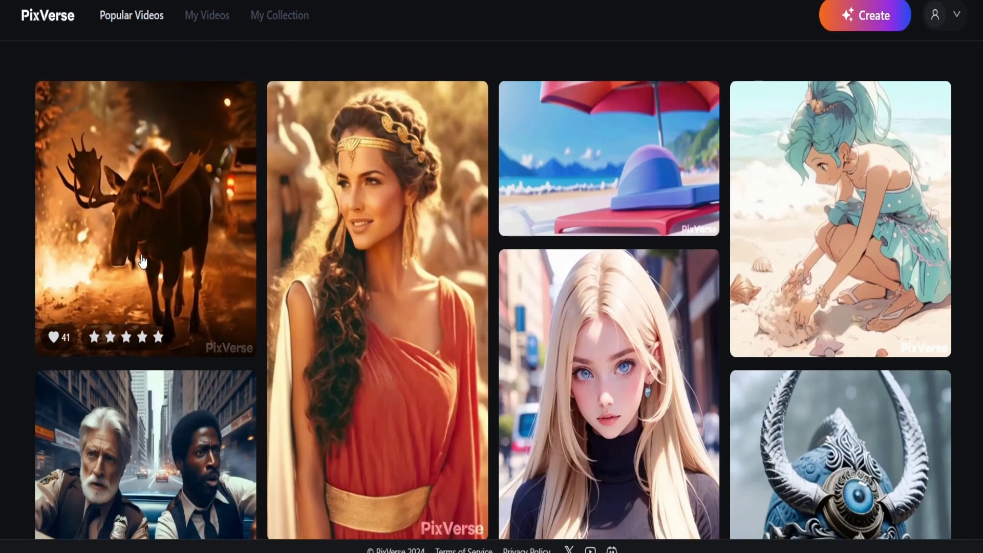
pyautogui.scroll(-10, 341, 377)
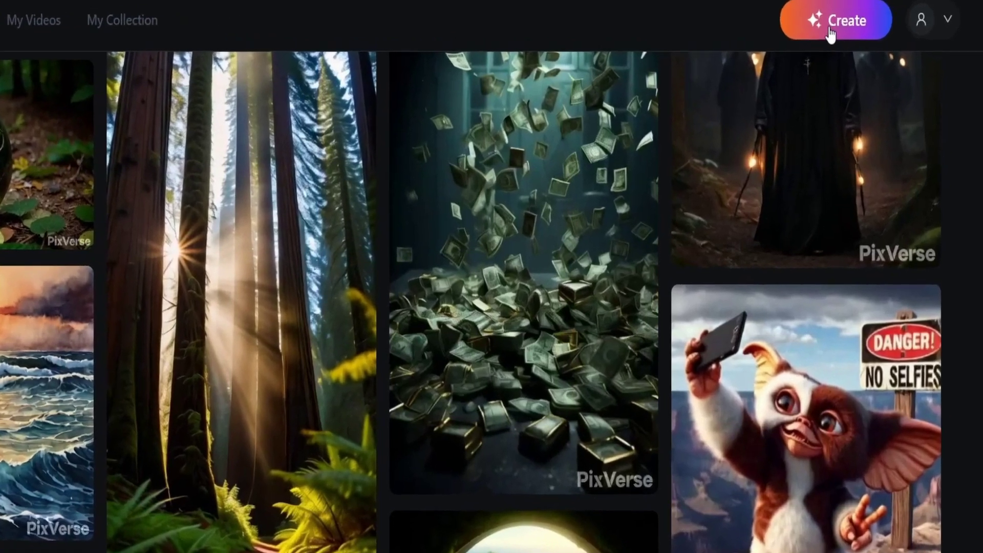
# Create an image-to-video from the Thoth image with motion strength 0.6 and seed 479178102.
pyautogui.click(830, 31)
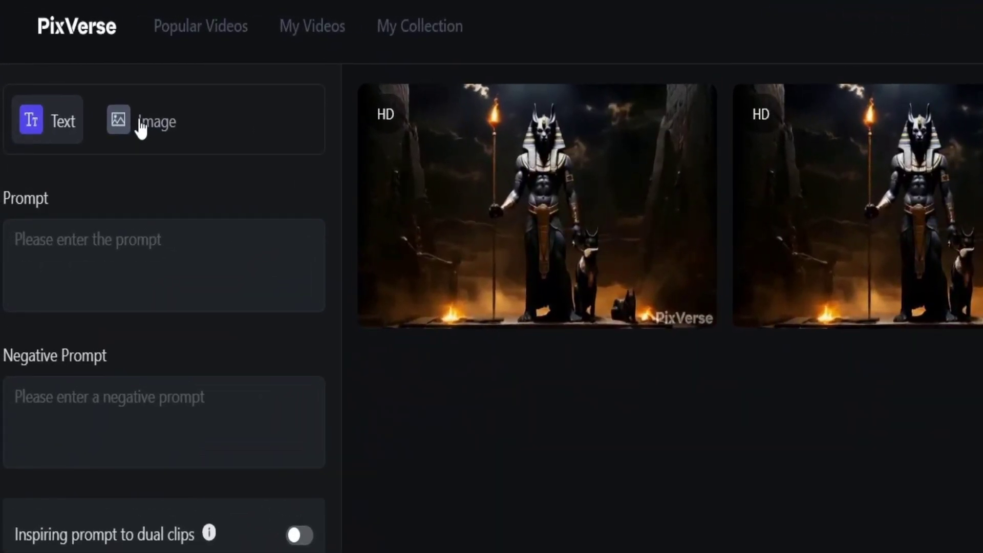
pyautogui.click(141, 129)
pyautogui.click(48, 256)
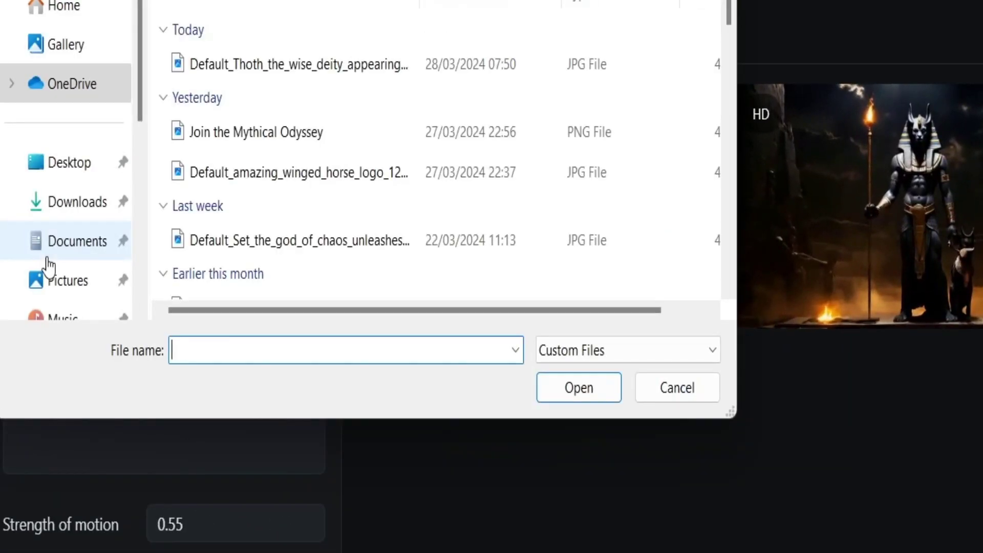
pyautogui.doubleClick(228, 77)
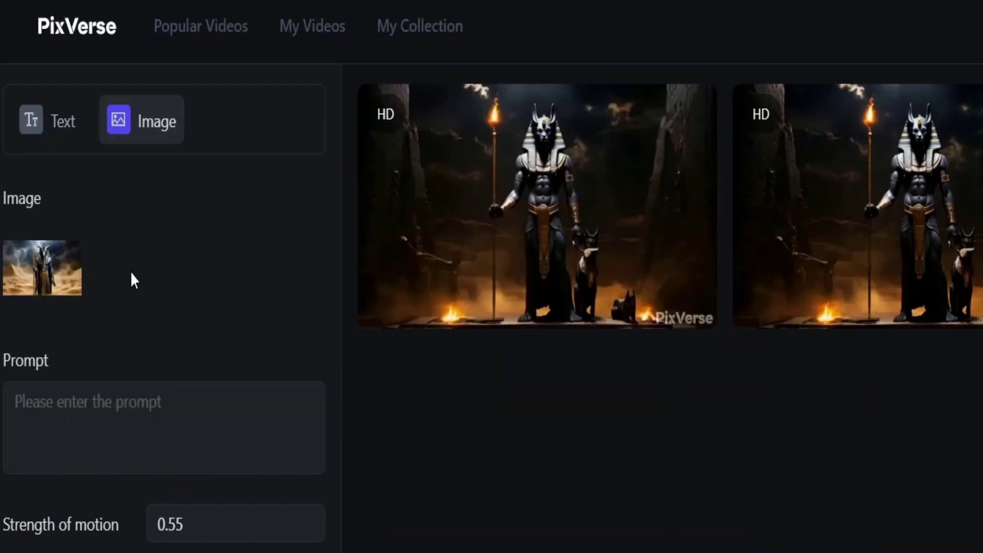
pyautogui.click(109, 434)
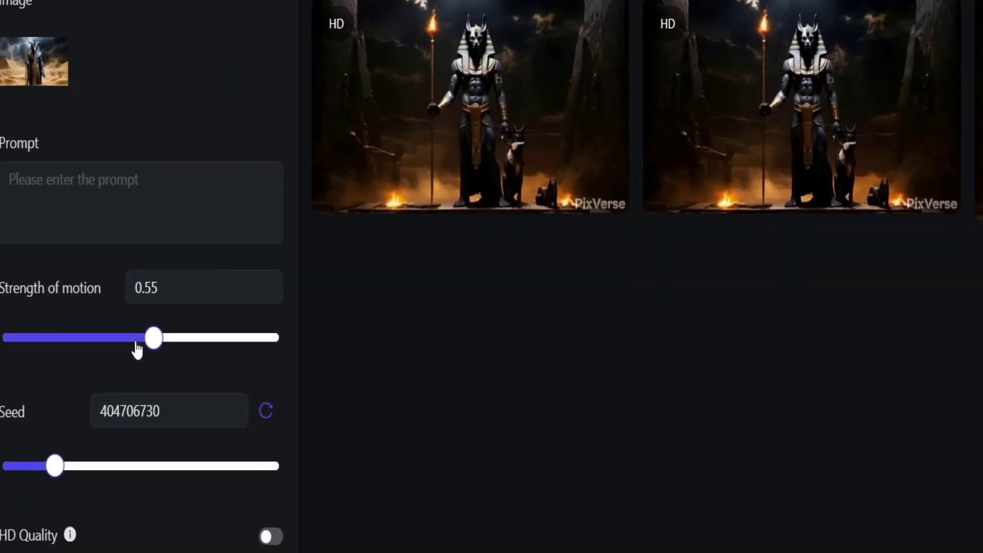
pyautogui.click(149, 272)
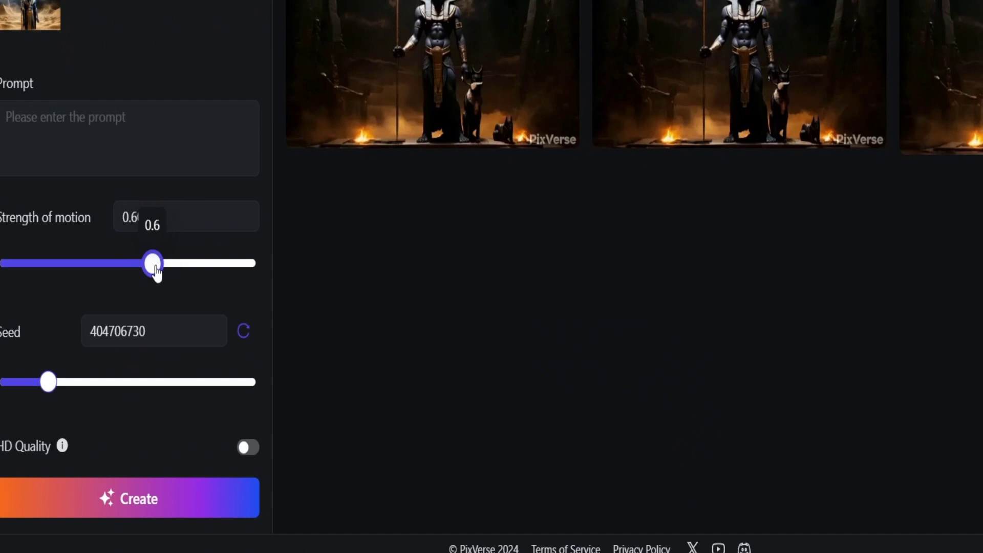
pyautogui.moveTo(51, 387); pyautogui.dragTo(61, 388)
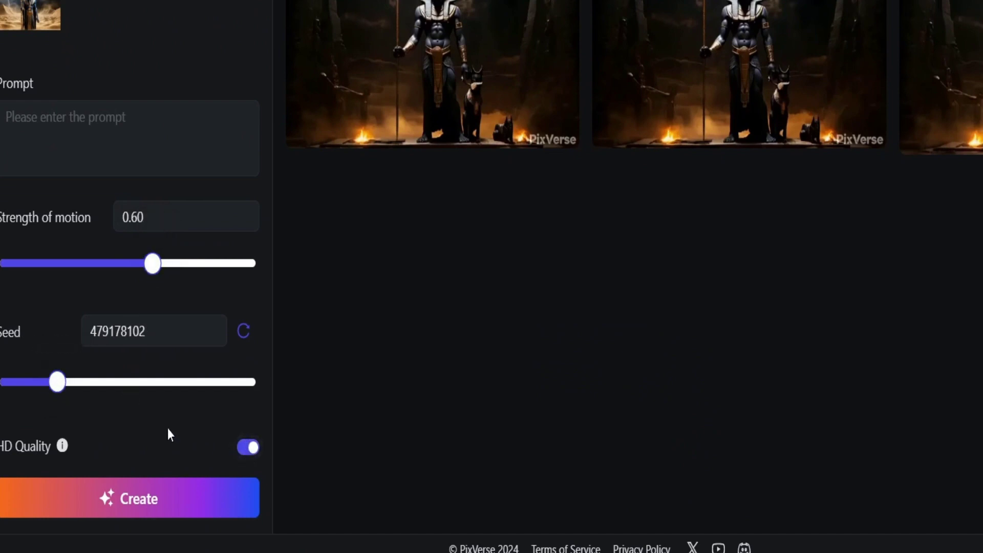
pyautogui.click(138, 502)
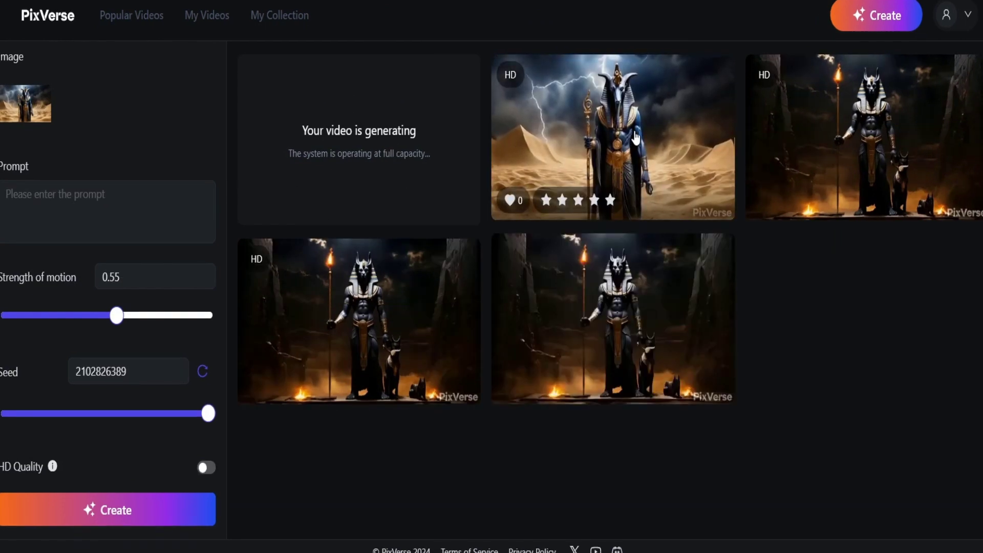
# Download the lightning-storm Anubis video and open the torch-lit clip's details.
pyautogui.click(635, 138)
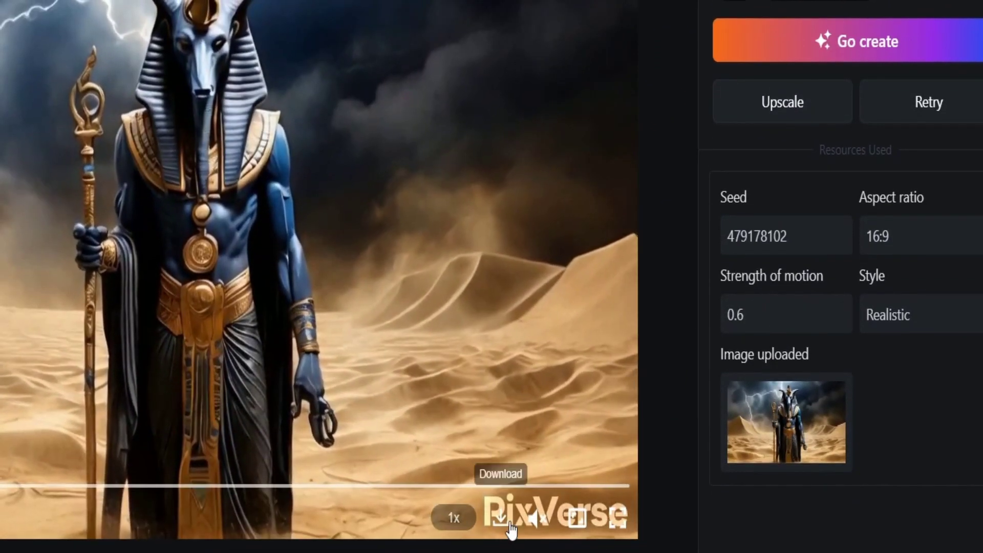
pyautogui.click(504, 521)
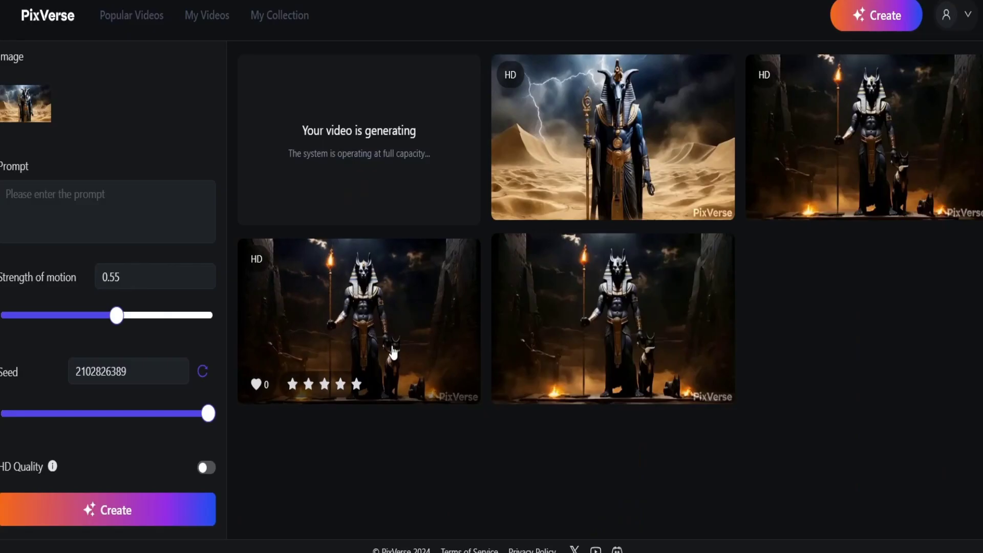
pyautogui.click(393, 351)
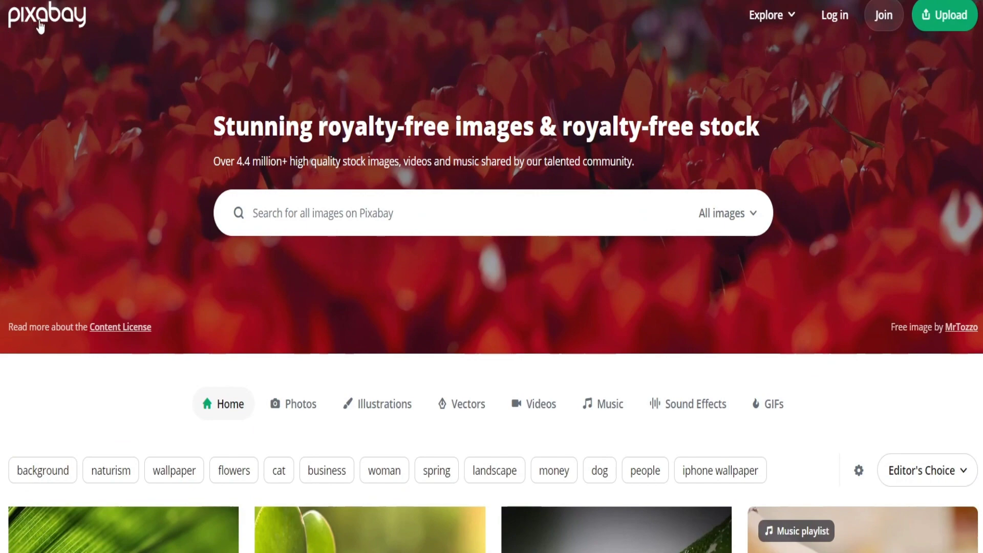
# Search Pixabay music for 'egipt', preview Egypt Jelly Dance and download it.
pyautogui.click(282, 210)
pyautogui.write('egipt')
pyautogui.press('Return')
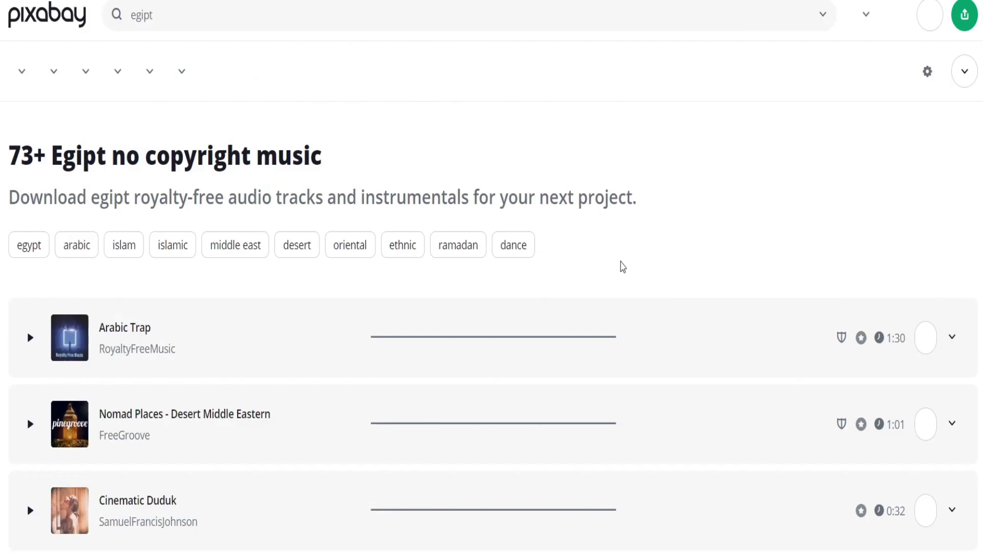
pyautogui.scroll(-10, 463, 384)
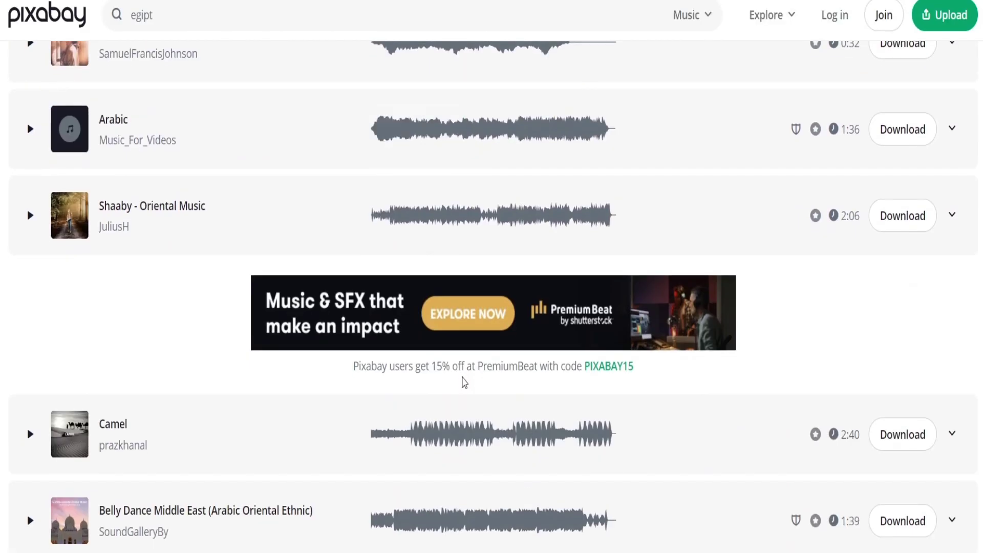
pyautogui.scroll(-11, 464, 383)
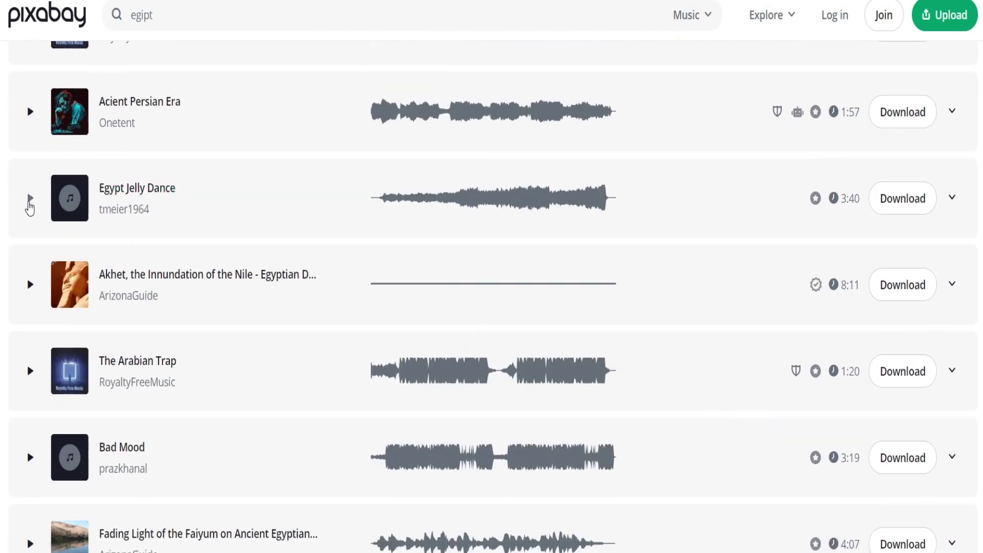
pyautogui.click(29, 199)
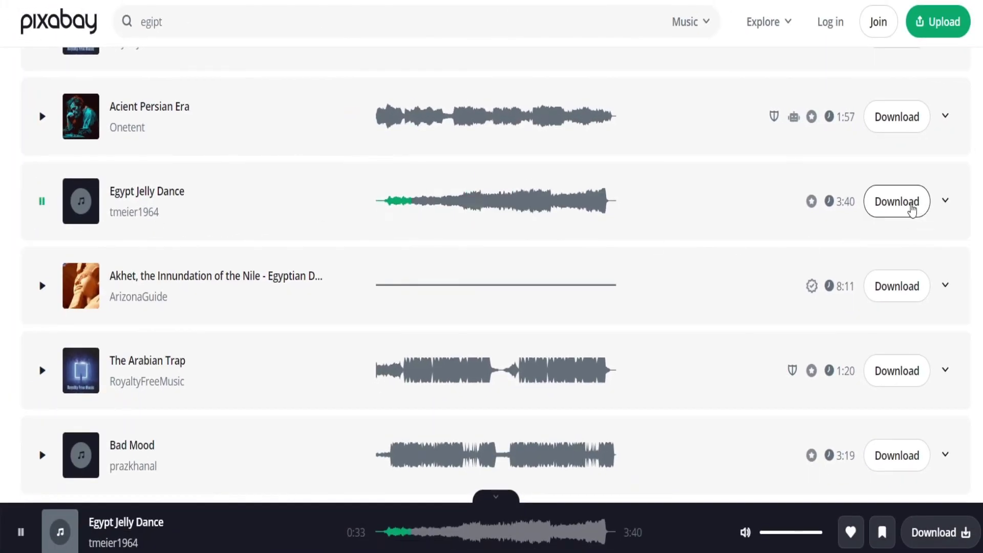
pyautogui.click(912, 209)
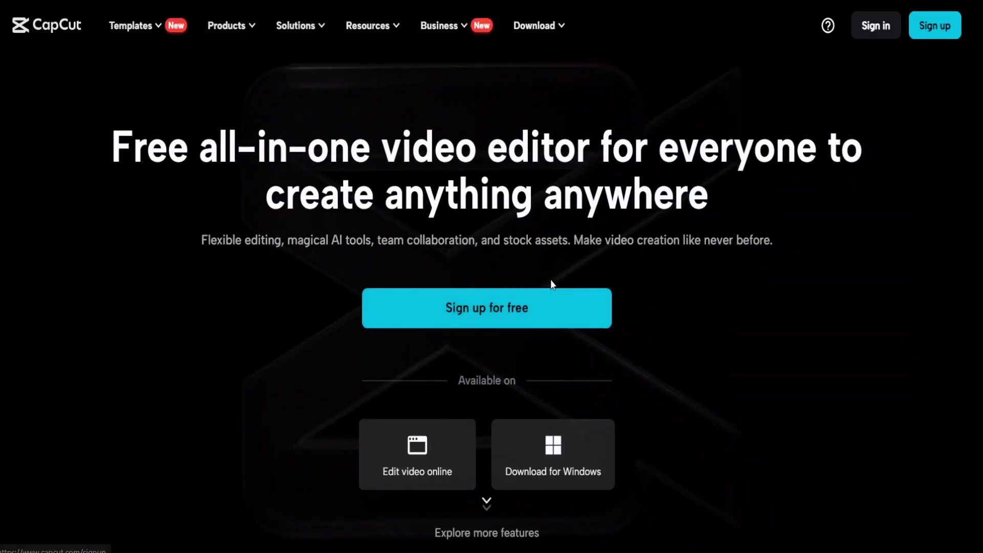
# Import all nine files from the anubis folder into CapCut's Media.
pyautogui.scroll(-7, 700, 128)
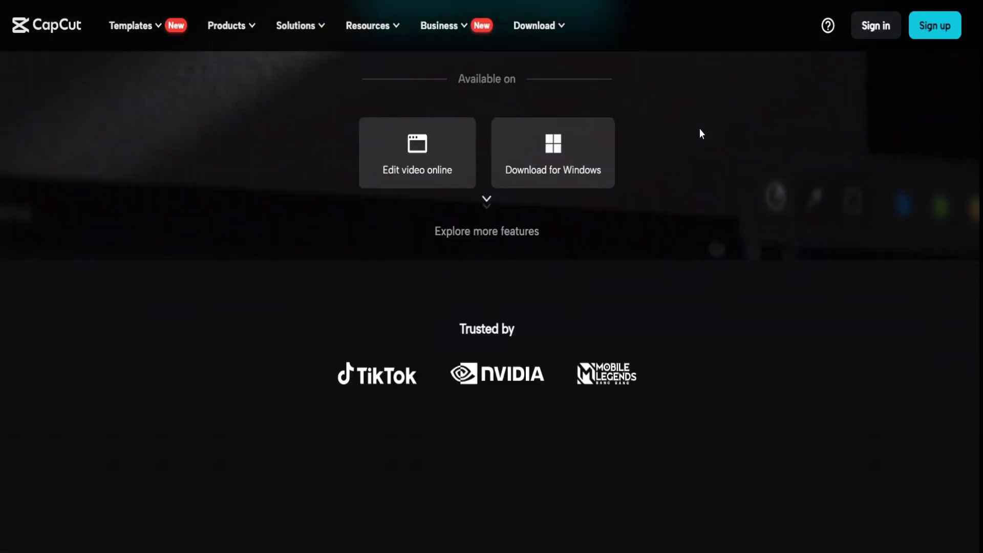
pyautogui.scroll(7, 689, 152)
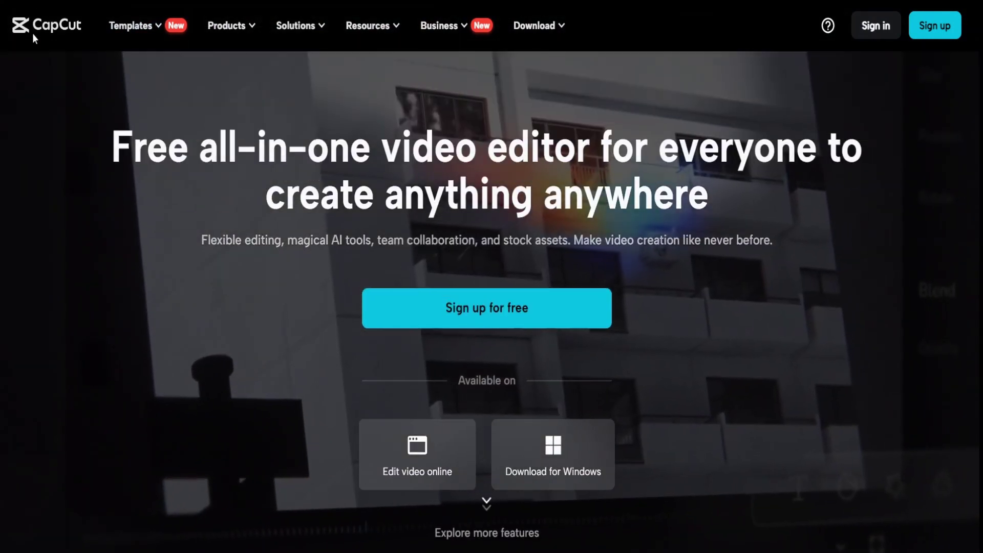
pyautogui.scroll(-3, 680, 264)
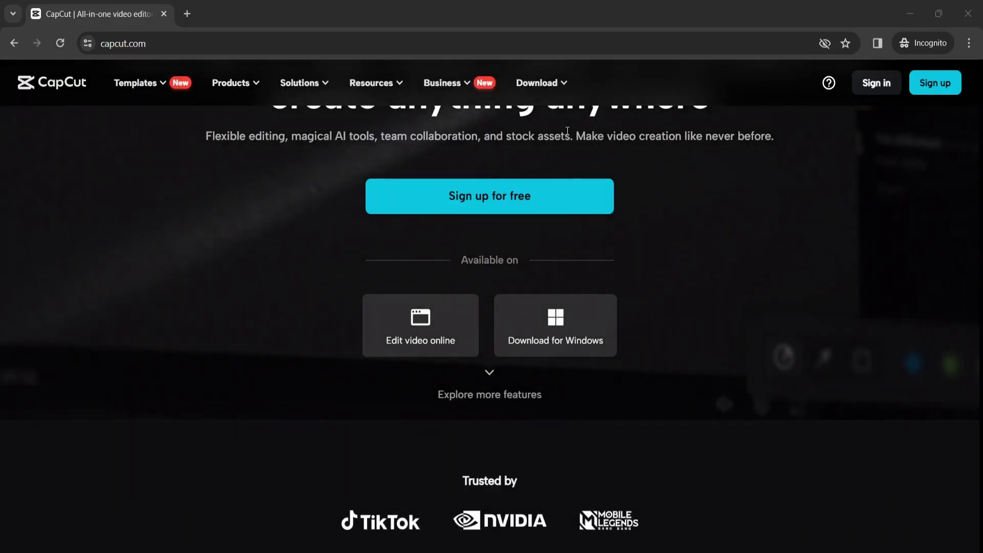
pyautogui.moveTo(337, 336); pyautogui.dragTo(860, 202)
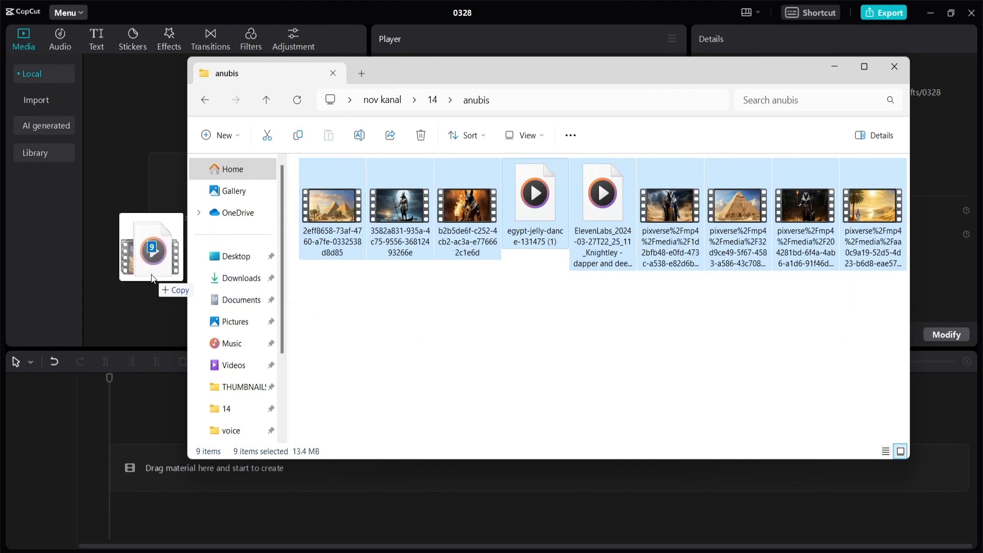
pyautogui.moveTo(146, 277); pyautogui.dragTo(145, 275)
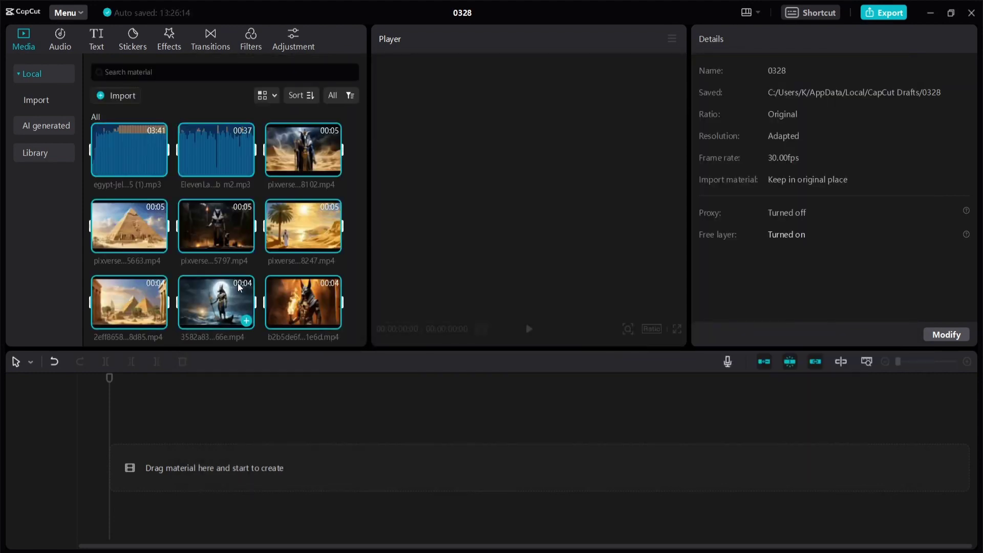
# Place the two pyramid clips on the video track and the ElevenLabs narration on audio.
pyautogui.moveTo(129, 225); pyautogui.dragTo(117, 478)
pyautogui.moveTo(129, 302); pyautogui.dragTo(287, 461)
pyautogui.moveTo(217, 150); pyautogui.dragTo(107, 520)
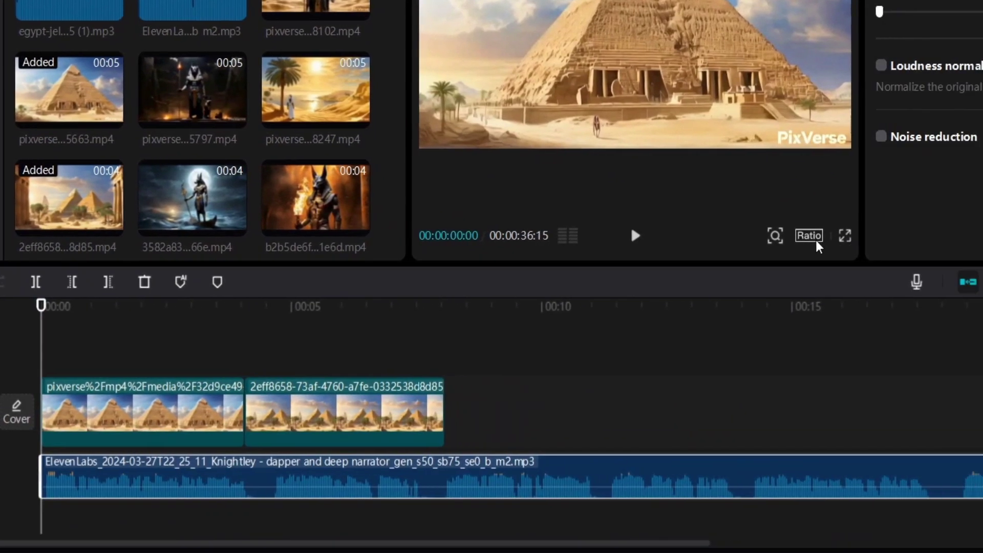
# Set the ratio to 16:9 and append the desert, lightning, fiery, torch-lit and moonlit clips.
pyautogui.click(923, 236)
pyautogui.click(700, 312)
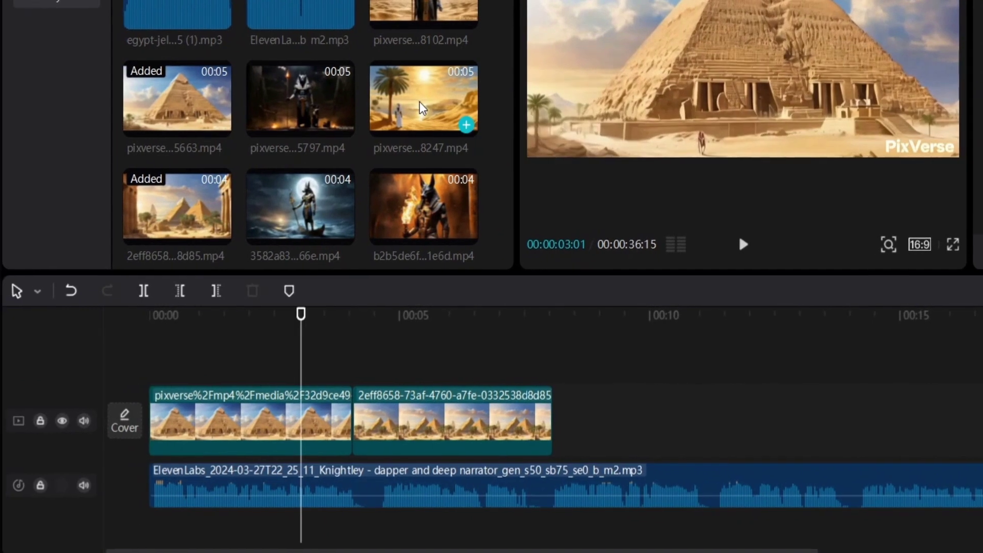
pyautogui.moveTo(164, 90); pyautogui.dragTo(295, 415)
pyautogui.moveTo(562, 423); pyautogui.dragTo(562, 423)
pyautogui.hotkey('ctrl', '-')
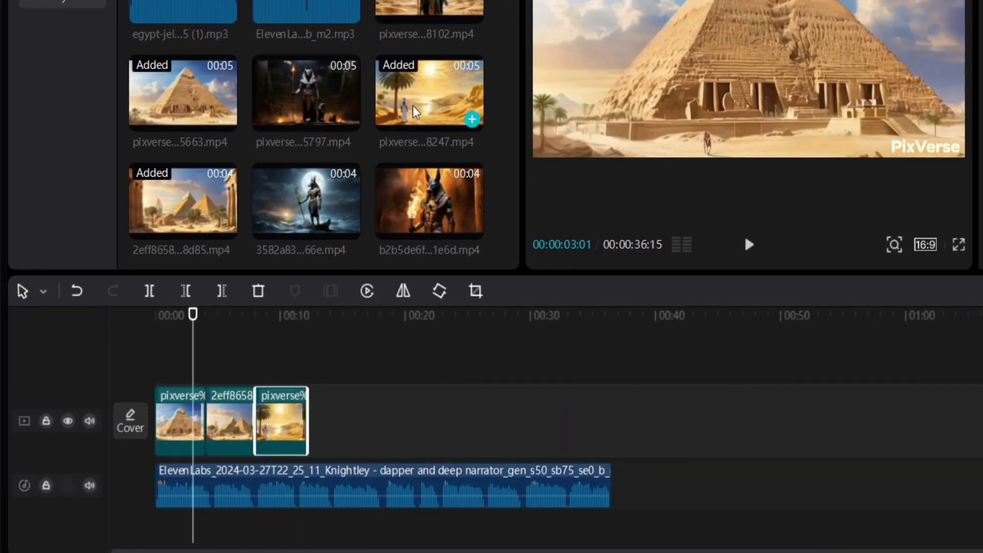
pyautogui.moveTo(418, 3); pyautogui.dragTo(314, 440)
pyautogui.moveTo(432, 207); pyautogui.dragTo(370, 432)
pyautogui.moveTo(320, 108); pyautogui.dragTo(403, 406)
pyautogui.moveTo(315, 228); pyautogui.dragTo(464, 442)
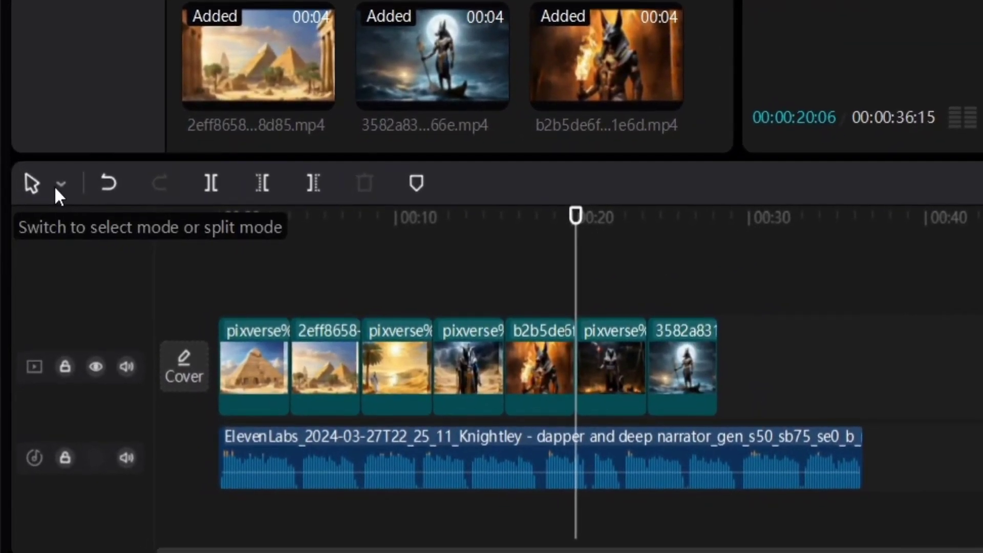
# Switch the timeline to Split mode and cut the narration audio.
pyautogui.click(45, 253)
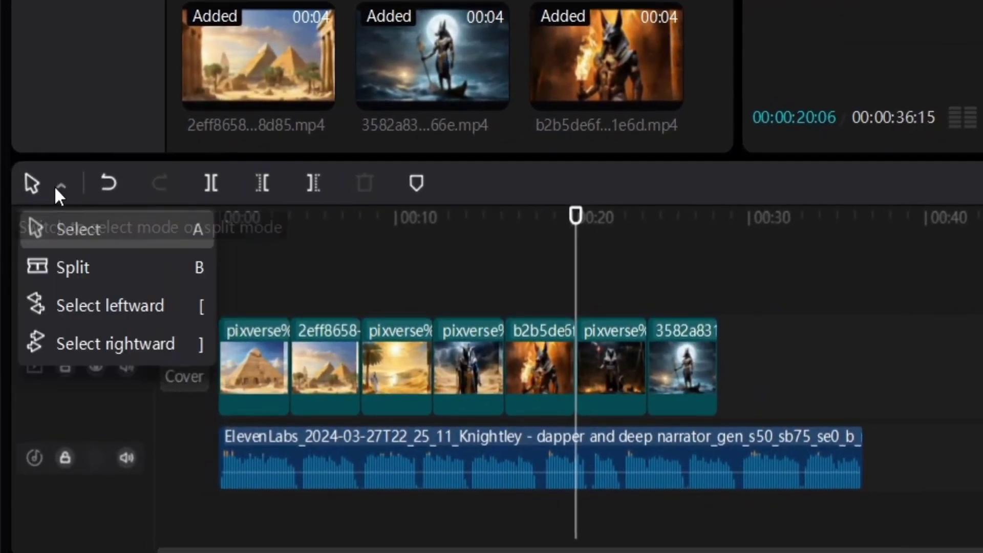
pyautogui.click(87, 265)
pyautogui.scroll(3, 90, 270)
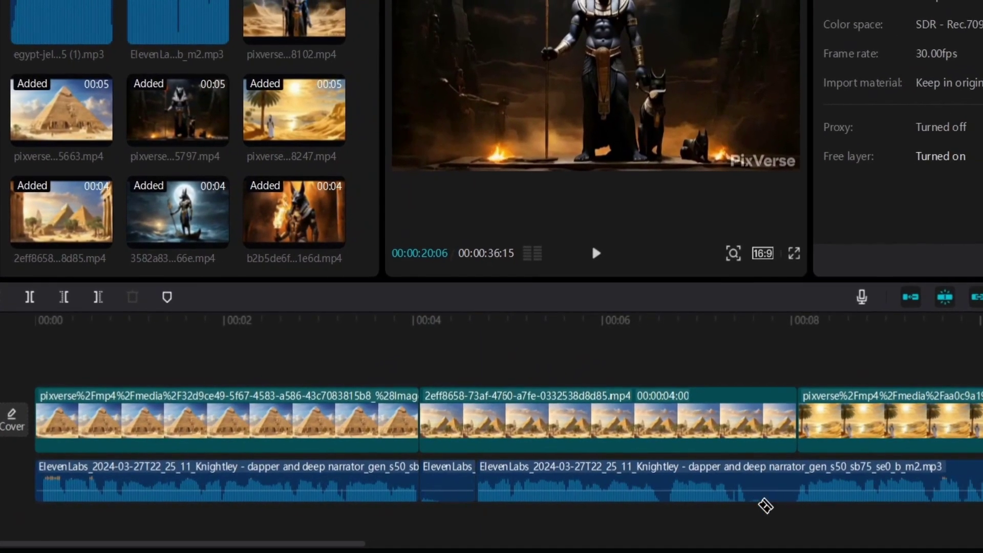
pyautogui.click(747, 486)
# Delete the short narration pieces, leaving four narration parts.
pyautogui.click(447, 482)
pyautogui.press('Delete')
pyautogui.rightClick(763, 482)
pyautogui.click(788, 360)
pyautogui.scroll(-5, 423, 331)
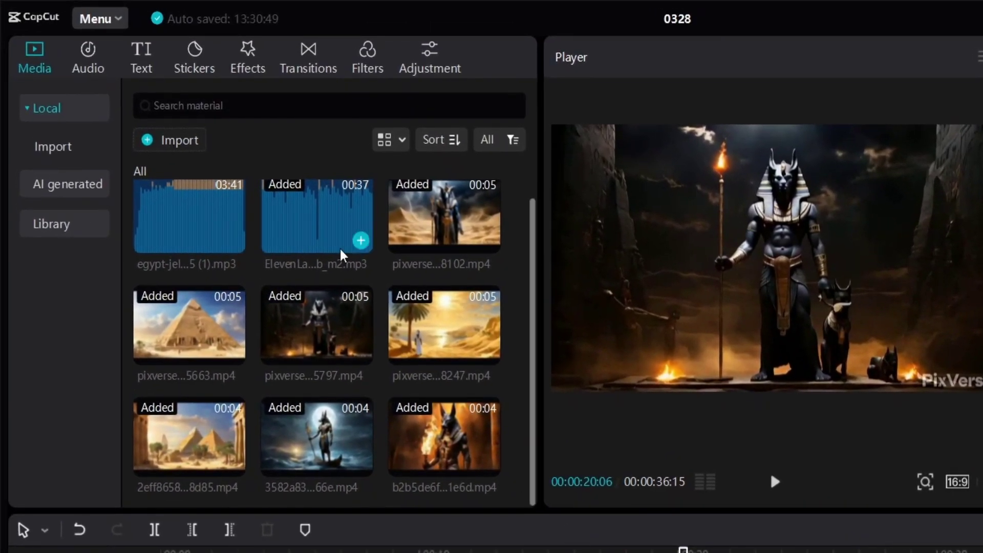
pyautogui.click(322, 75)
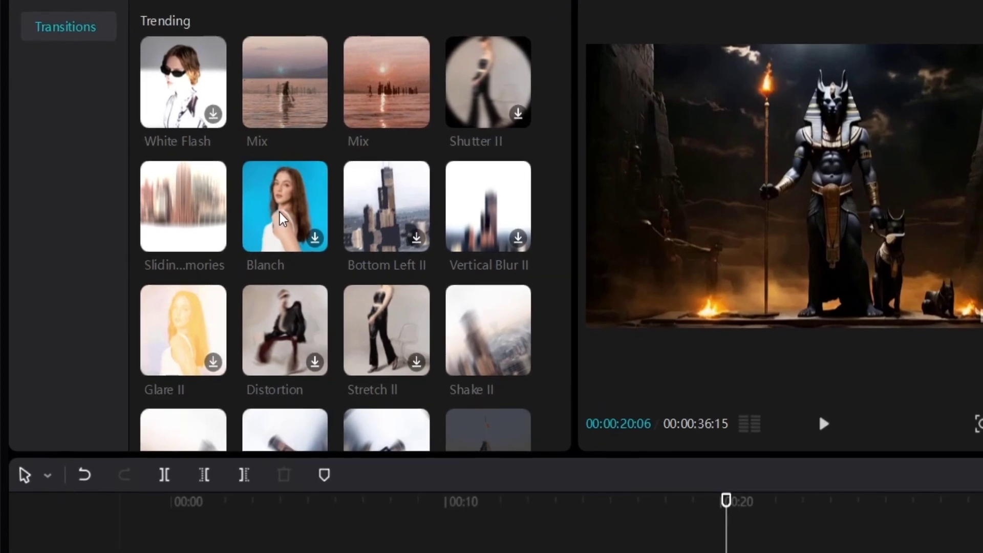
# Place Blanch transitions between clips 1/2, 2/3, 3/4 and 4/5.
pyautogui.moveTo(255, 287); pyautogui.dragTo(273, 306)
pyautogui.moveTo(354, 44); pyautogui.dragTo(318, 498)
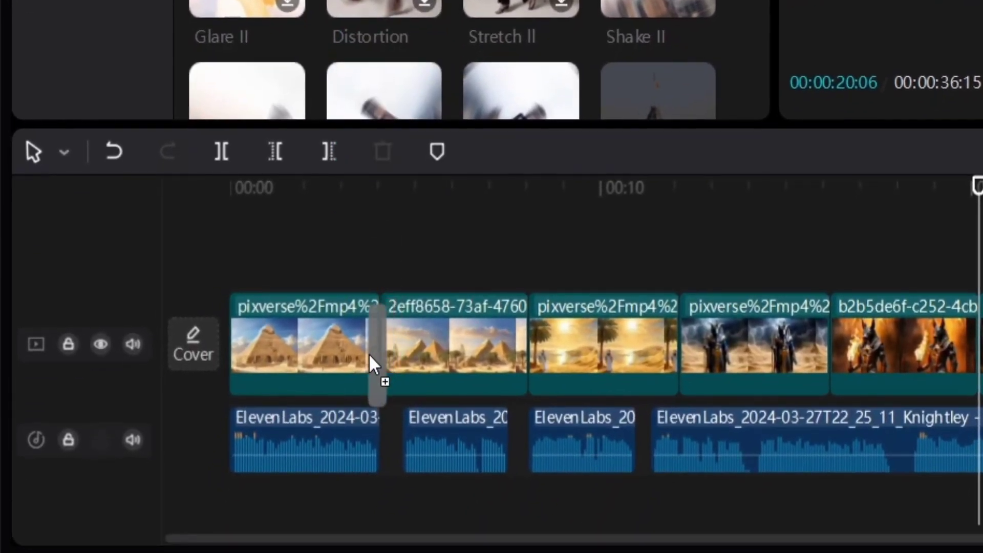
pyautogui.moveTo(369, 353); pyautogui.dragTo(509, 267)
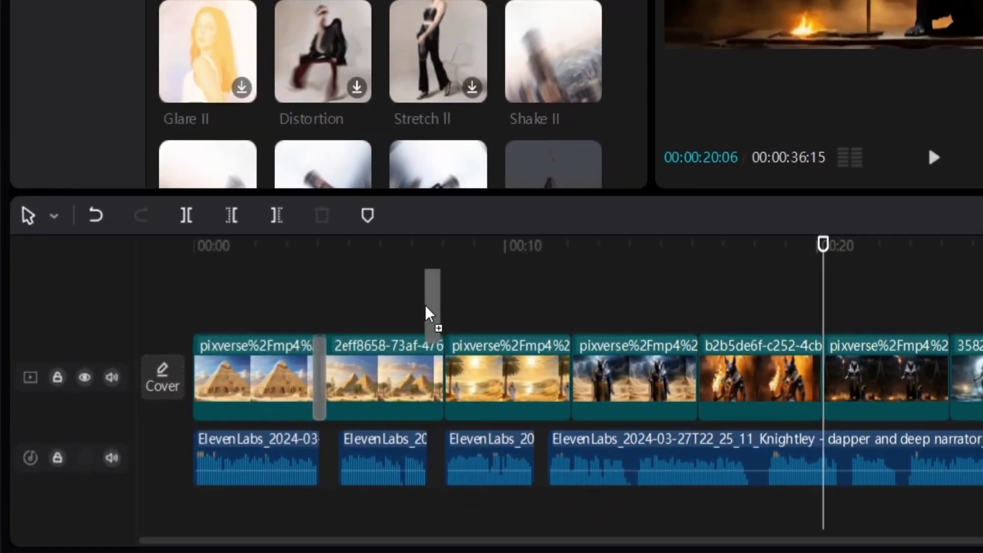
pyautogui.moveTo(429, 312); pyautogui.dragTo(433, 333)
pyautogui.moveTo(553, 3); pyautogui.dragTo(570, 381)
pyautogui.moveTo(208, 51); pyautogui.dragTo(707, 395)
pyautogui.moveTo(457, 451); pyautogui.dragTo(457, 450)
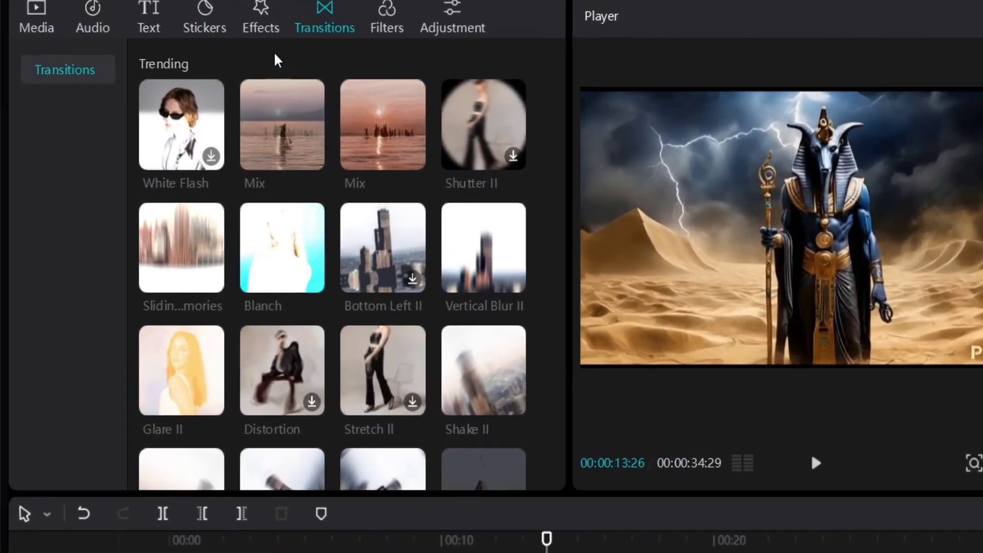
# Add a Noise 1 effect stretched to about 27 seconds with speed 30.
pyautogui.click(270, 28)
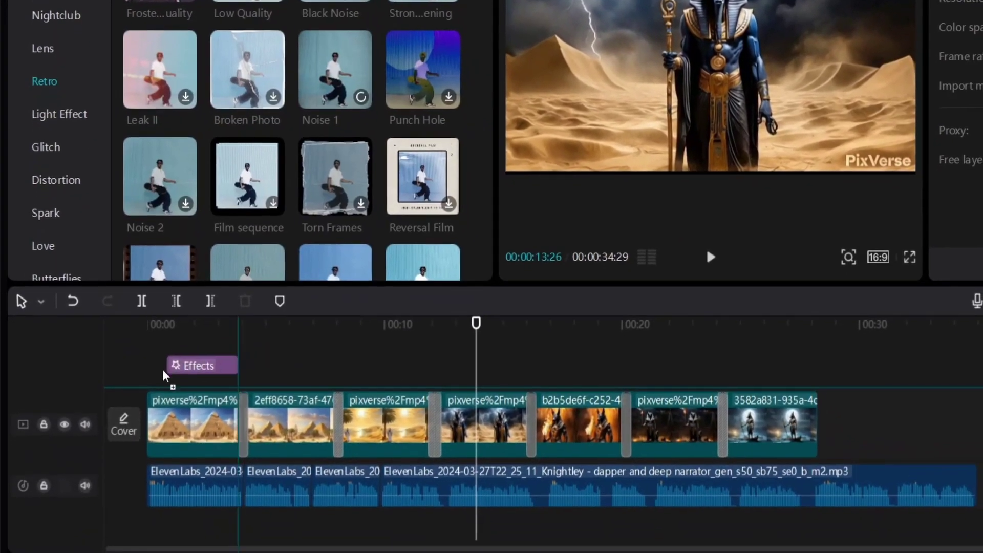
pyautogui.moveTo(164, 376); pyautogui.dragTo(154, 372)
pyautogui.moveTo(220, 365); pyautogui.dragTo(779, 365)
pyautogui.moveTo(686, 184); pyautogui.dragTo(677, 184)
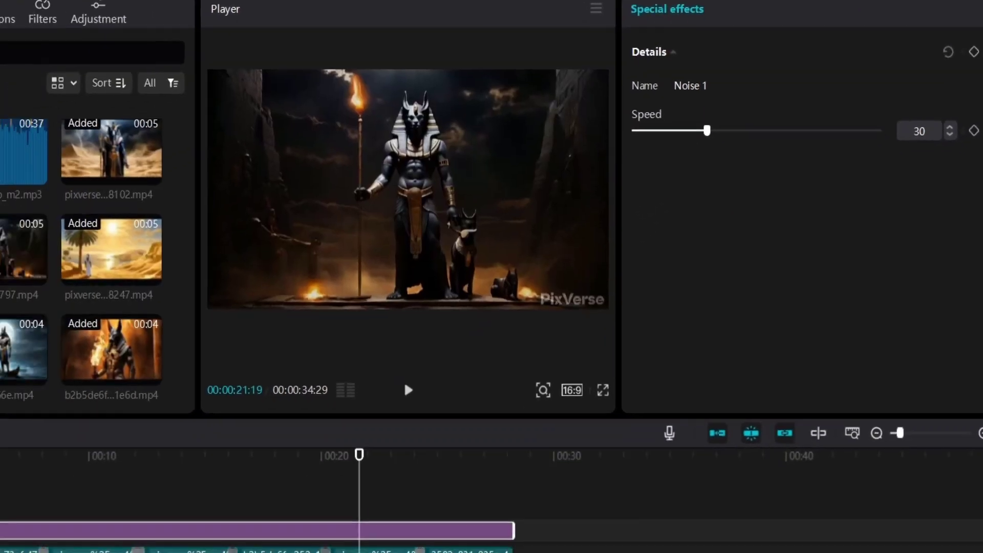
# Place the Egypt Jelly Dance music at the timeline start below the narration.
pyautogui.moveTo(0, 150); pyautogui.dragTo(0, 552)
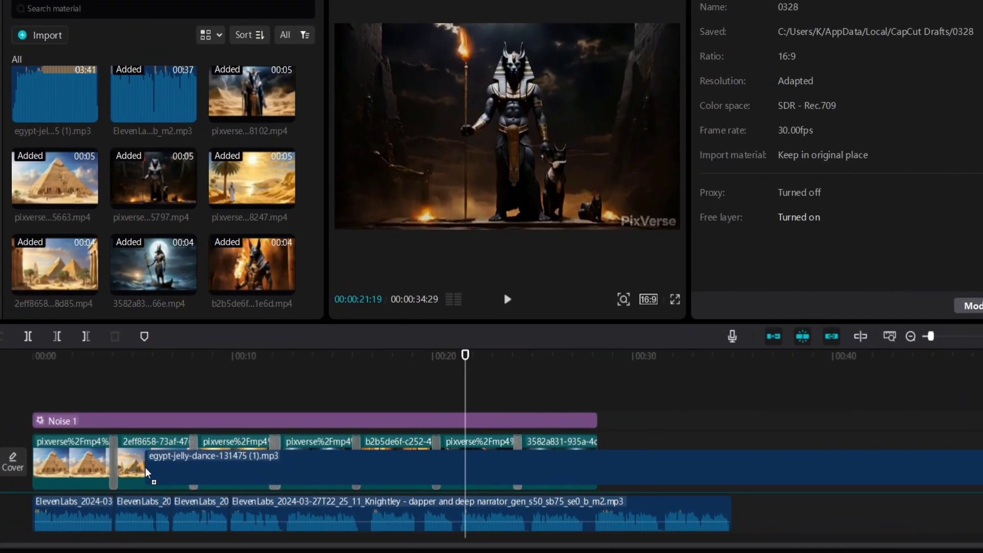
pyautogui.moveTo(147, 472); pyautogui.dragTo(38, 532)
pyautogui.scroll(-3, 329, 483)
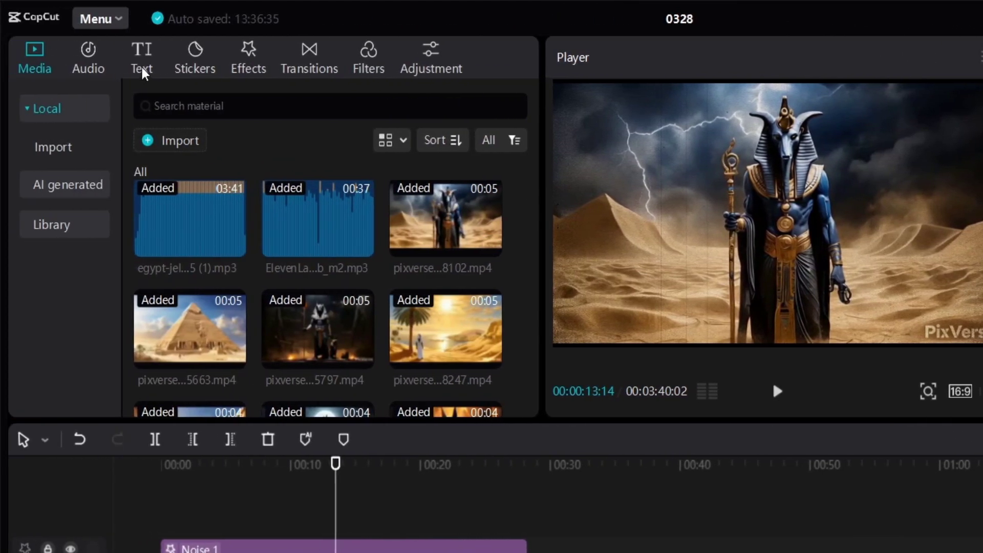
# Generate English auto captions from the narration and preview them.
pyautogui.click(142, 61)
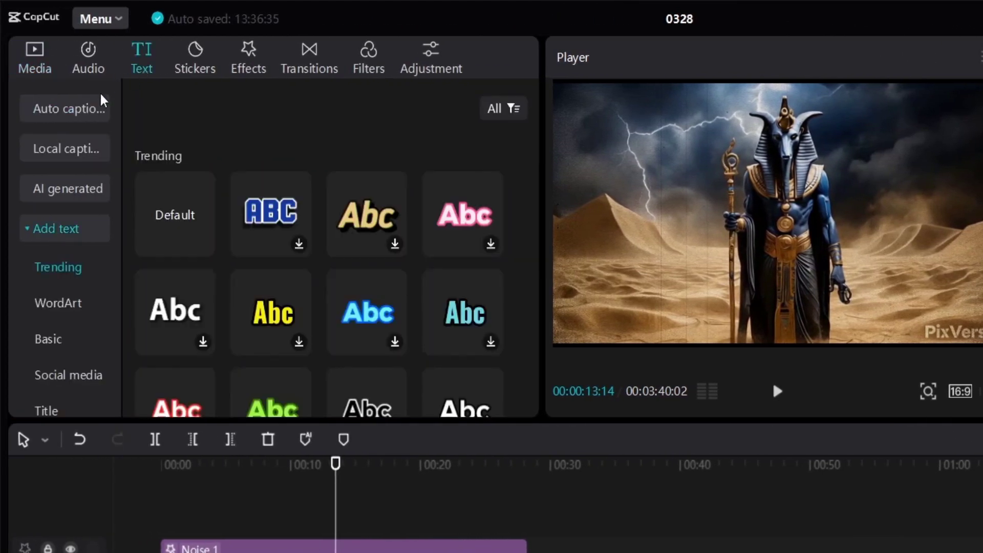
pyautogui.click(81, 114)
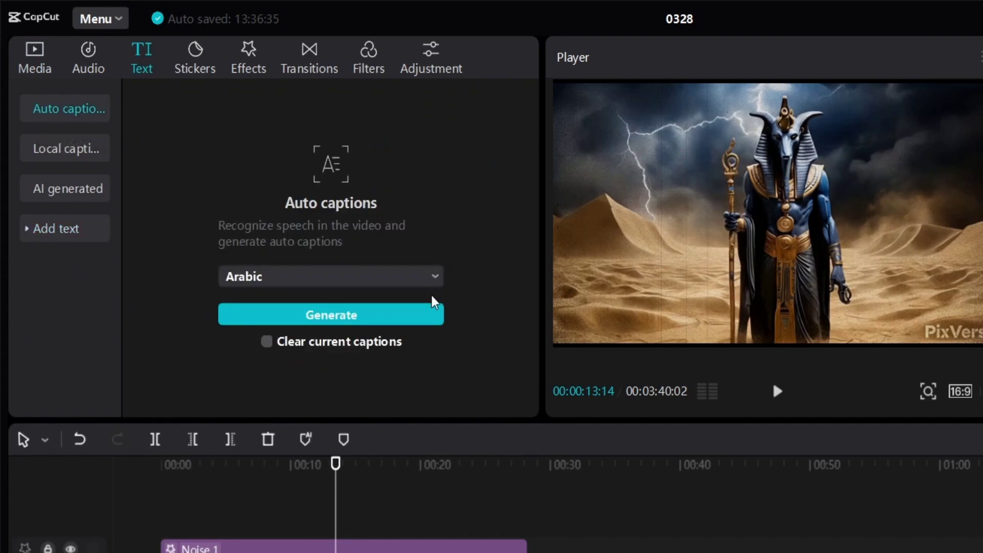
pyautogui.click(434, 278)
pyautogui.click(287, 468)
pyautogui.click(311, 314)
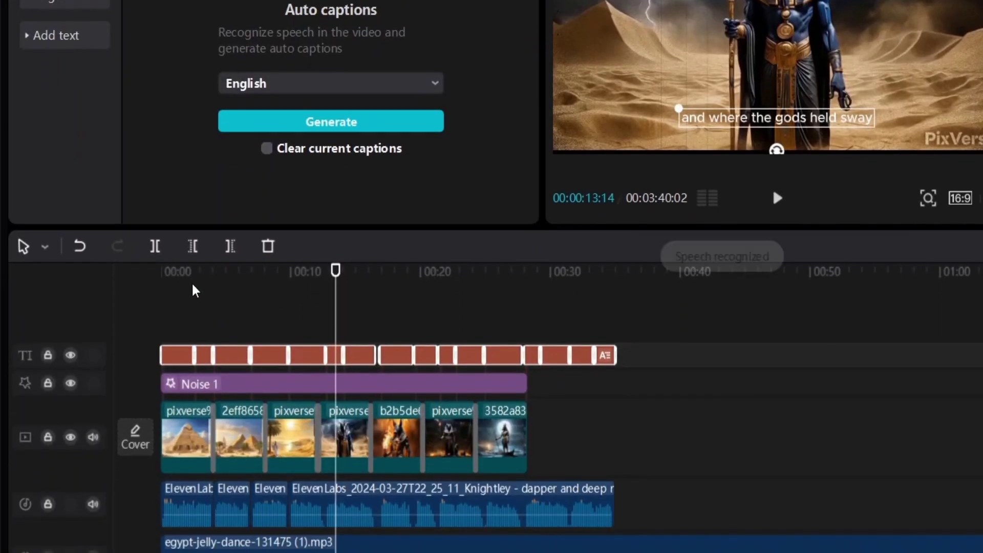
pyautogui.click(180, 264)
pyautogui.moveTo(180, 263)
pyautogui.mouseDown()
pyautogui.moveTo(198, 263)
pyautogui.moveTo(185, 264)
pyautogui.mouseUp()
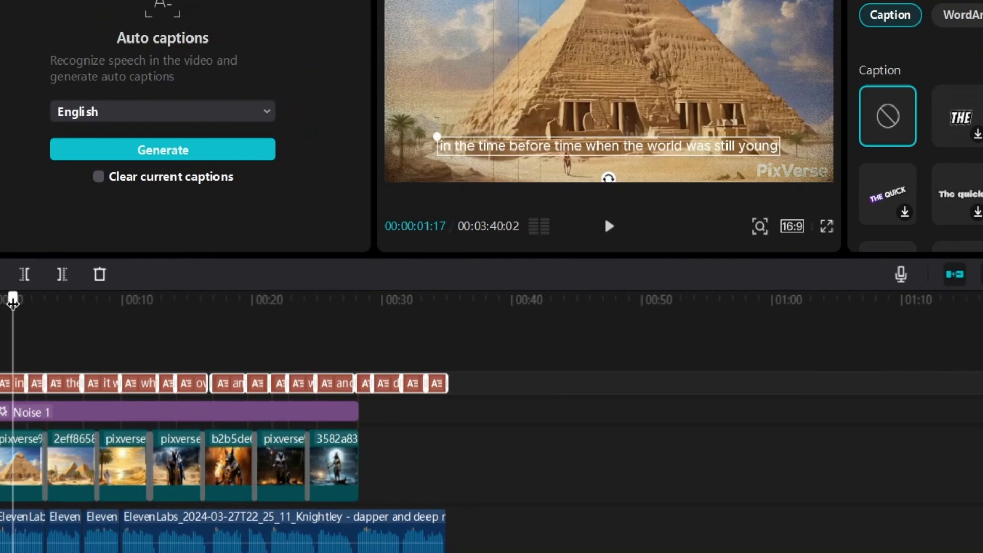
# Apply the red caption style template to the captions.
pyautogui.click(637, 74)
pyautogui.click(750, 104)
pyautogui.scroll(-2, 742, 307)
pyautogui.click(742, 334)
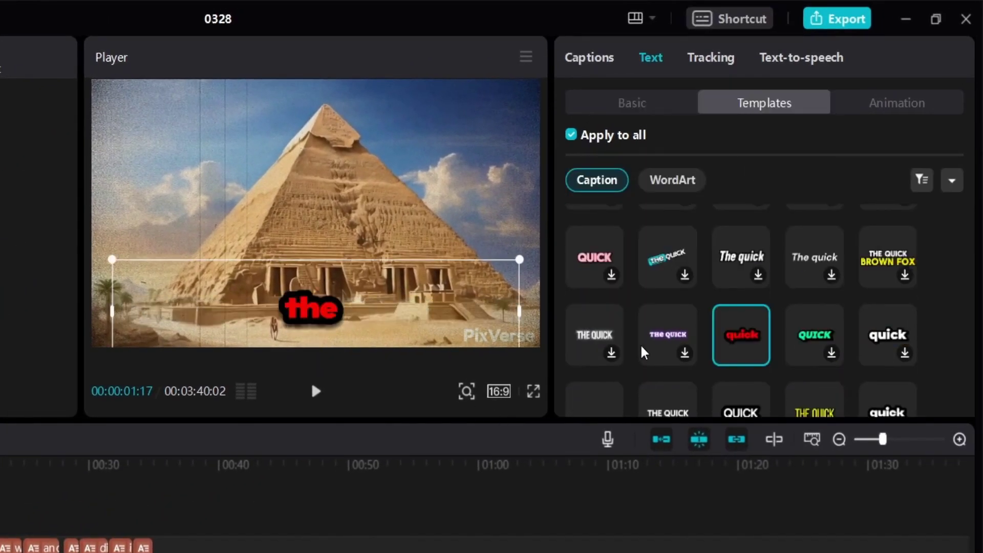
pyautogui.scroll(-3, 647, 352)
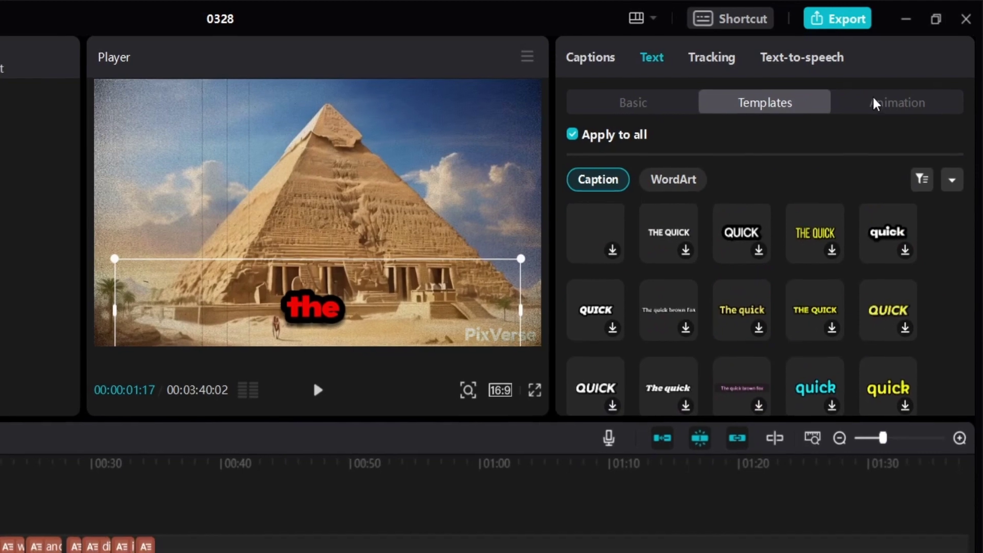
pyautogui.click(878, 103)
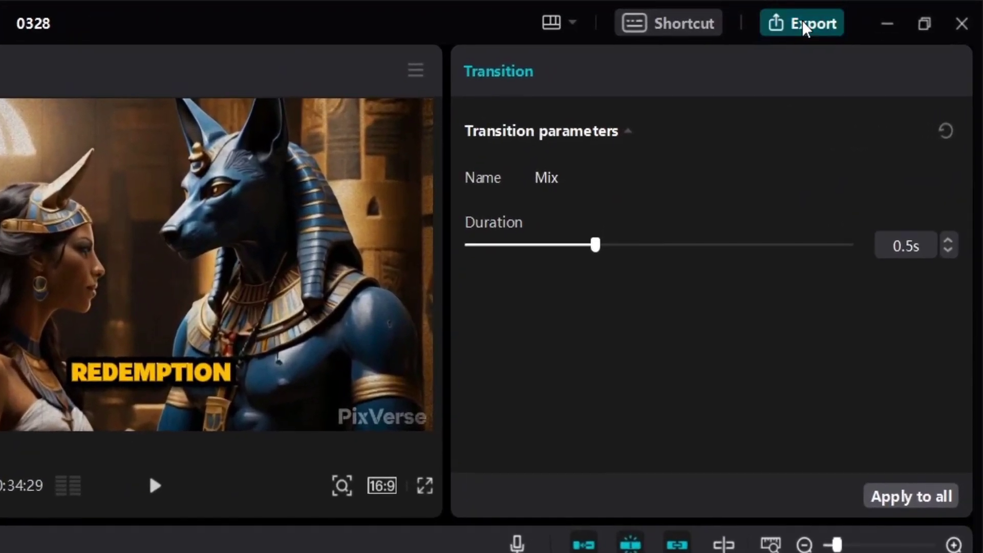
# Export project 0328 as a 1080P H.264 mp4 and upload it to YouTube Studio.
pyautogui.click(803, 20)
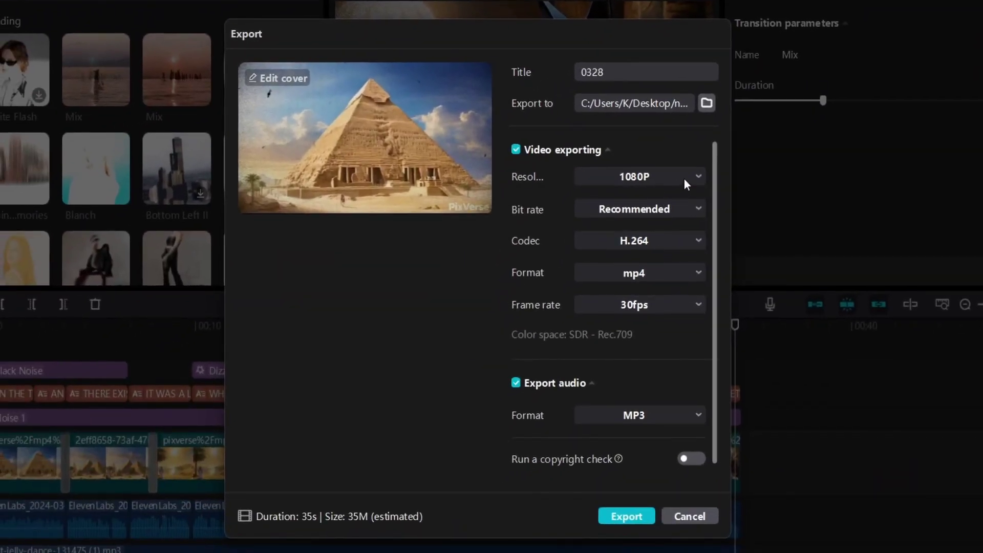
pyautogui.click(637, 518)
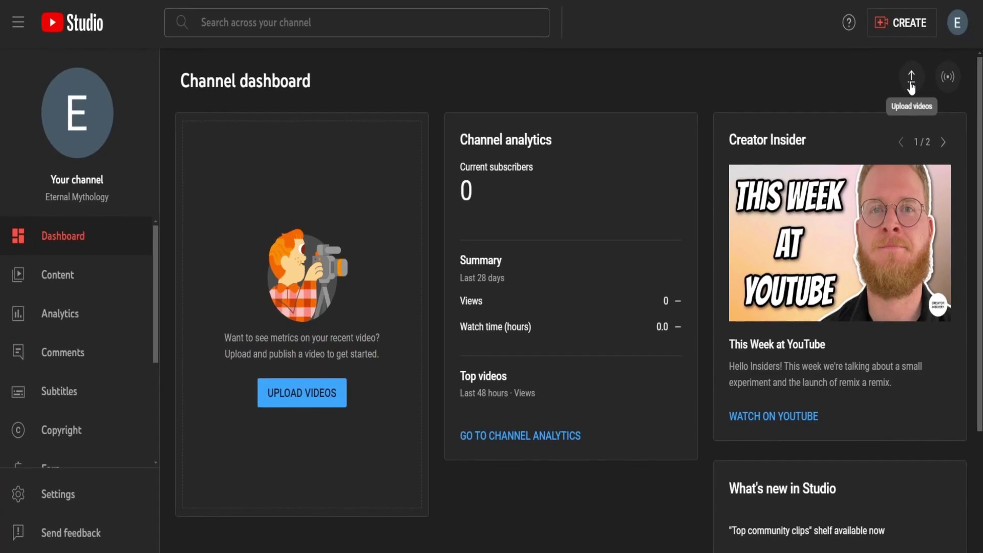
pyautogui.click(911, 78)
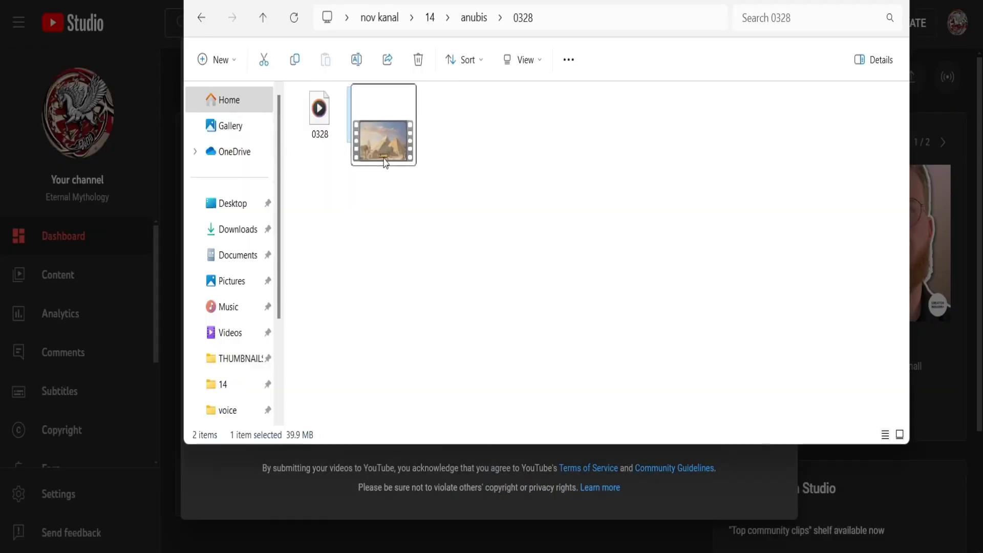
pyautogui.moveTo(386, 162); pyautogui.dragTo(493, 274)
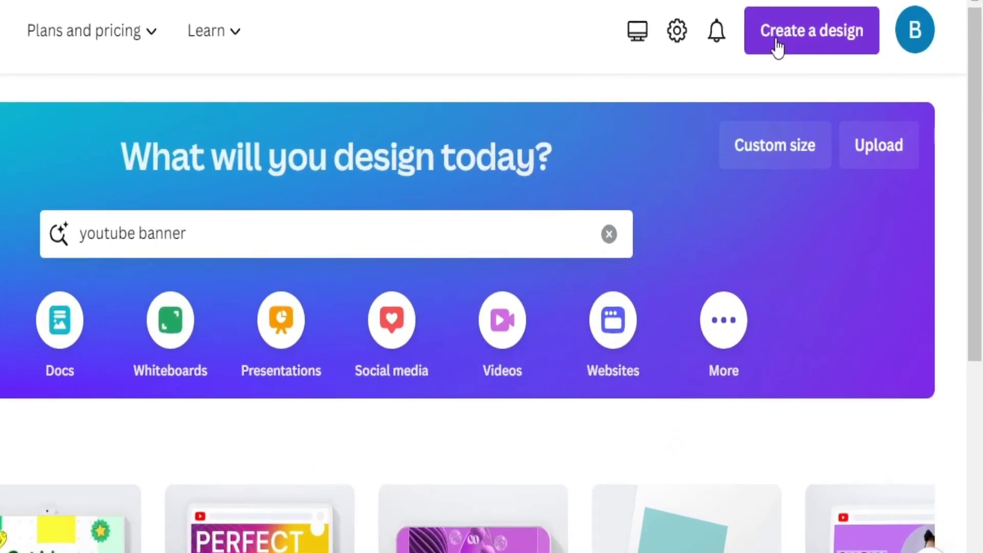
# Create a YouTube Thumbnail design with the uploaded Anubis image filling the page.
pyautogui.click(821, 35)
pyautogui.write('youtube t')
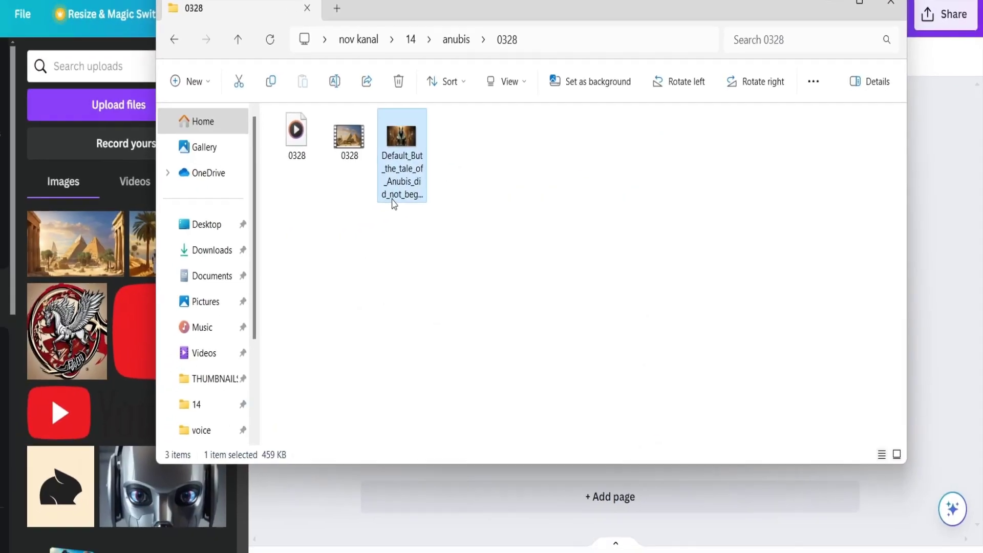
pyautogui.moveTo(393, 203); pyautogui.dragTo(77, 294)
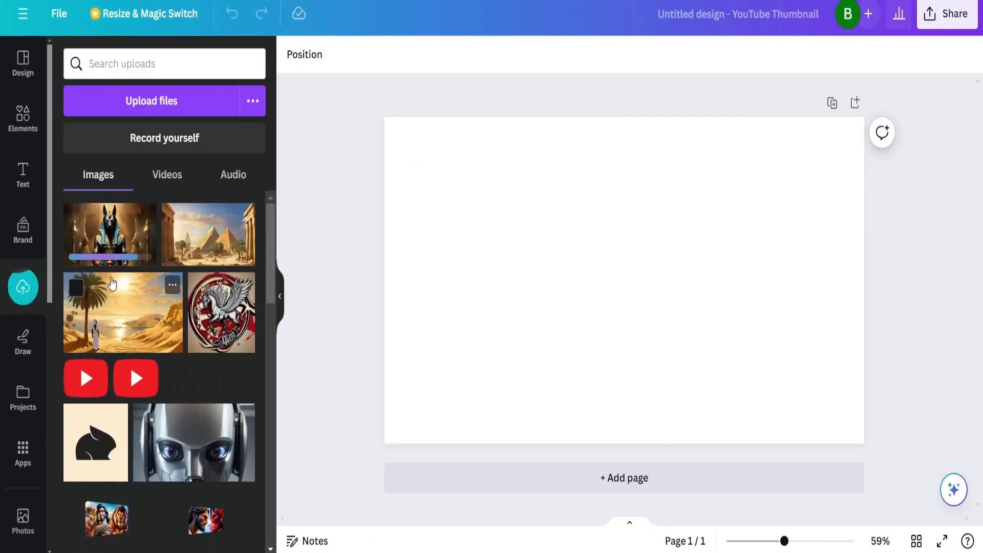
pyautogui.click(110, 234)
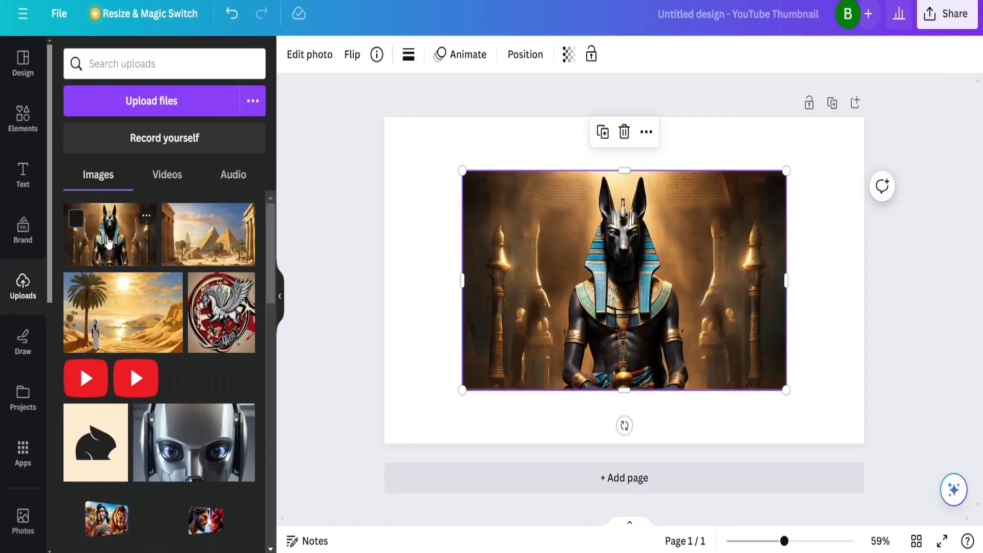
pyautogui.moveTo(785, 388); pyautogui.dragTo(865, 443)
# Add a 'STORY OF' / 'ANUBIS' heading, with ANUBIS in Impact.
pyautogui.click(22, 176)
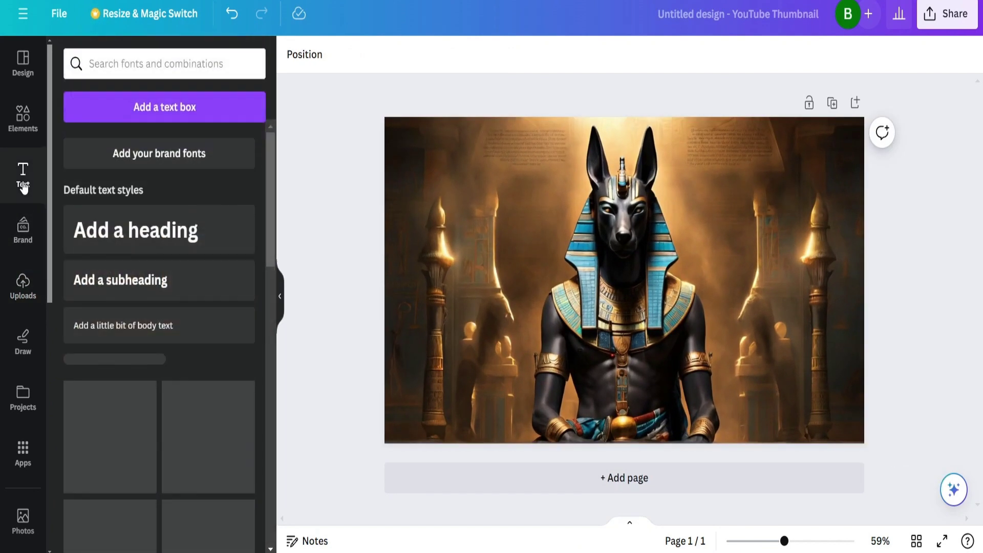
pyautogui.click(80, 229)
pyautogui.write('STORY OF')
pyautogui.moveTo(589, 280); pyautogui.dragTo(470, 199)
pyautogui.press('Return')
pyautogui.write('ANUBIS')
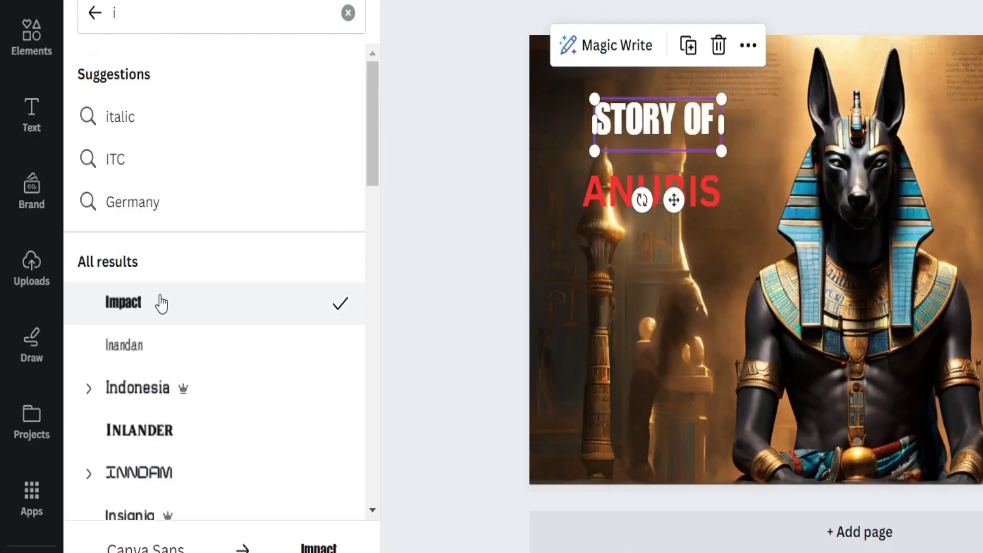
pyautogui.moveTo(723, 200); pyautogui.dragTo(466, 93)
pyautogui.click(155, 303)
# Move STORY OF to the top-left and enlarge ANUBIS fully onto the page.
pyautogui.moveTo(564, 194); pyautogui.dragTo(534, 171)
pyautogui.click(478, 226)
pyautogui.moveTo(439, 249); pyautogui.dragTo(340, 306)
pyautogui.moveTo(405, 260); pyautogui.dragTo(460, 242)
# Give STORY OF an Outline effect and download the thumbnail as a PNG.
pyautogui.click(486, 164)
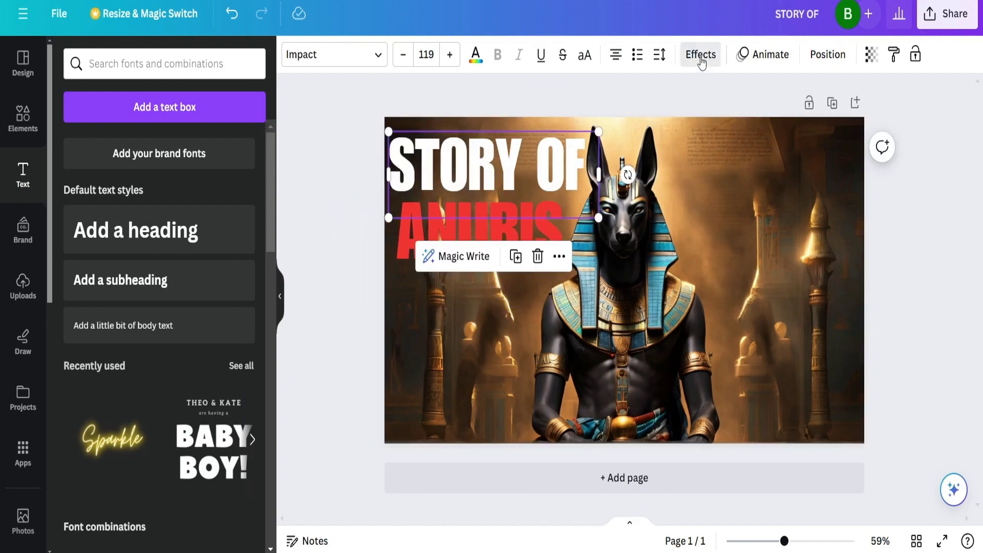
pyautogui.click(701, 54)
pyautogui.click(208, 275)
pyautogui.click(248, 380)
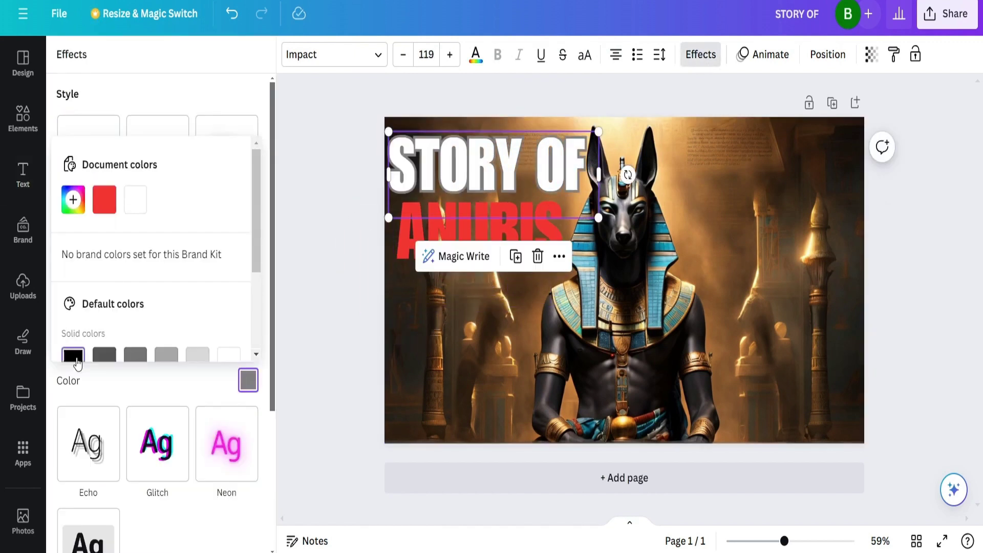
pyautogui.click(641, 266)
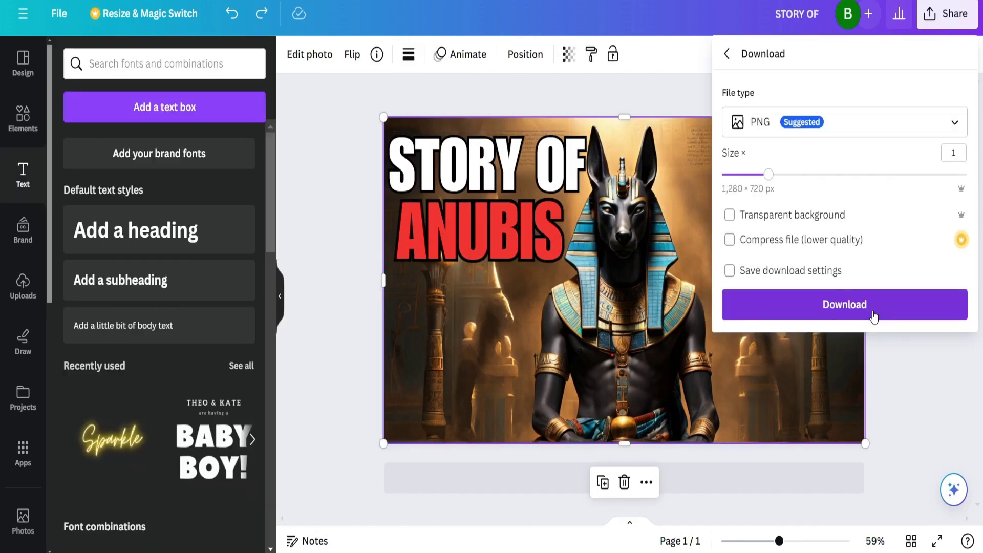
pyautogui.click(873, 310)
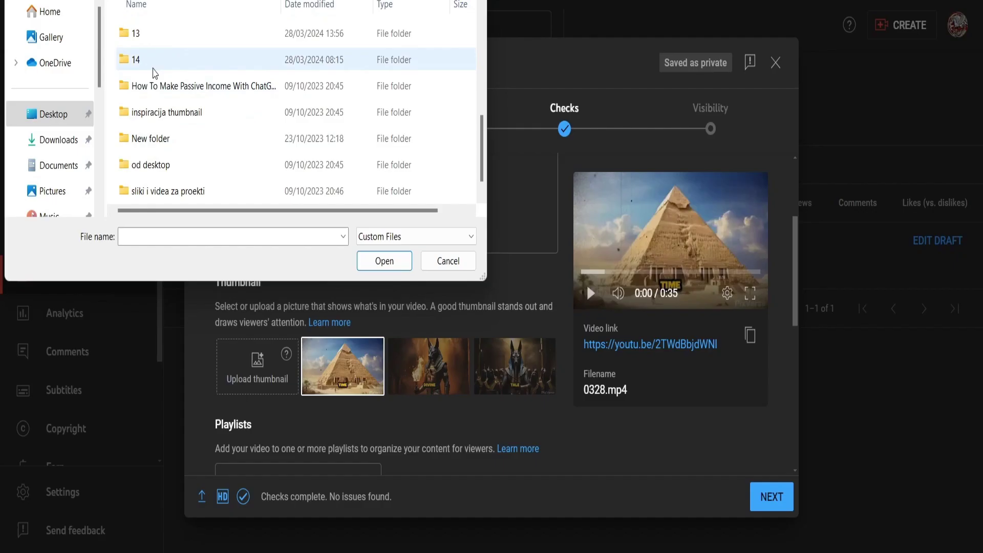
# Choose the STORY OF image from the 0328 folder as the video thumbnail.
pyautogui.doubleClick(153, 69)
pyautogui.doubleClick(154, 33)
pyautogui.doubleClick(154, 33)
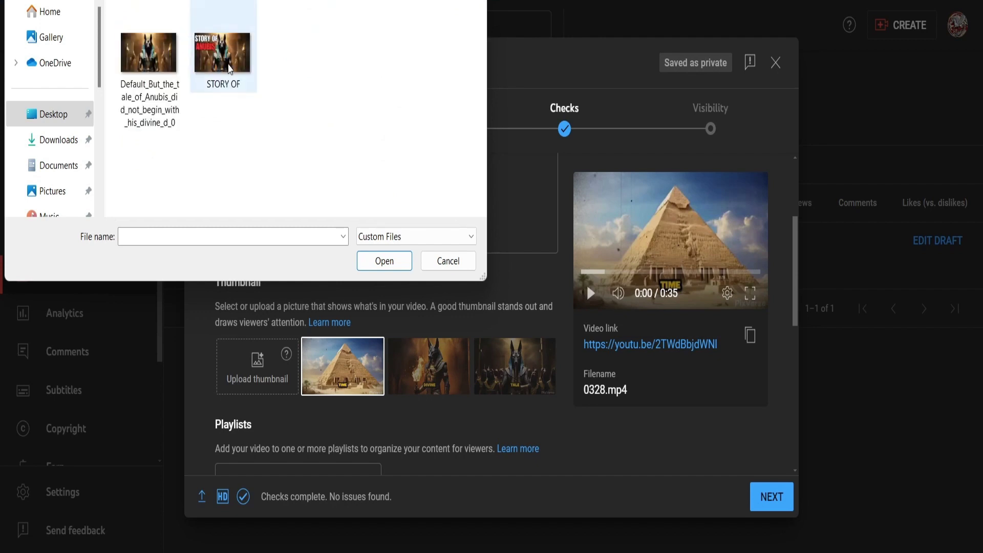
pyautogui.click(223, 57)
pyautogui.click(392, 260)
# Start editing the video's title and description fields.
pyautogui.scroll(3, 393, 263)
pyautogui.click(279, 225)
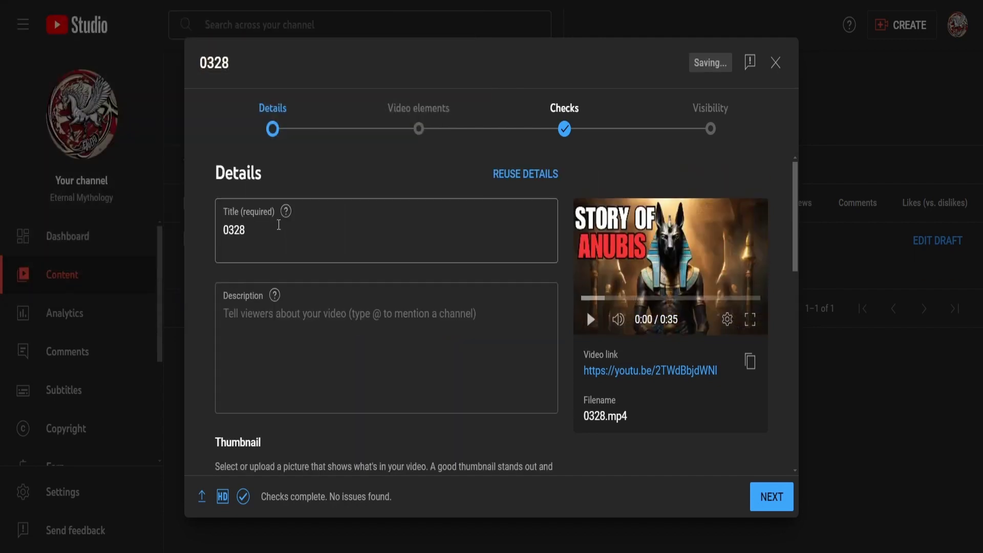
pyautogui.click(285, 313)
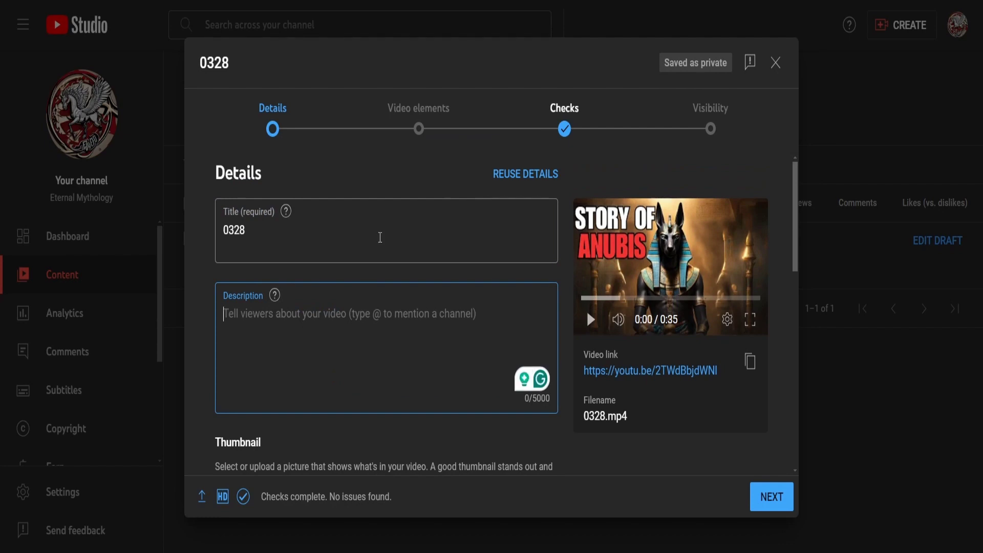
pyautogui.scroll(-10, 380, 237)
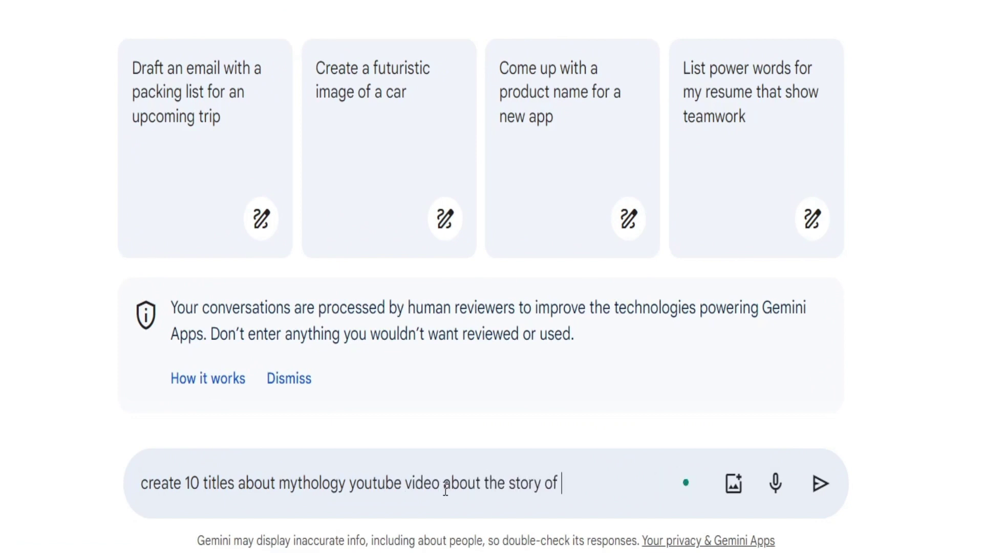
# Ask Gemini for Anubis mythology video titles and select 'The Egyptian God of the Dead & the Underworld'.
pyautogui.write('youtube video about the story of Anubis - Egyptian myt')
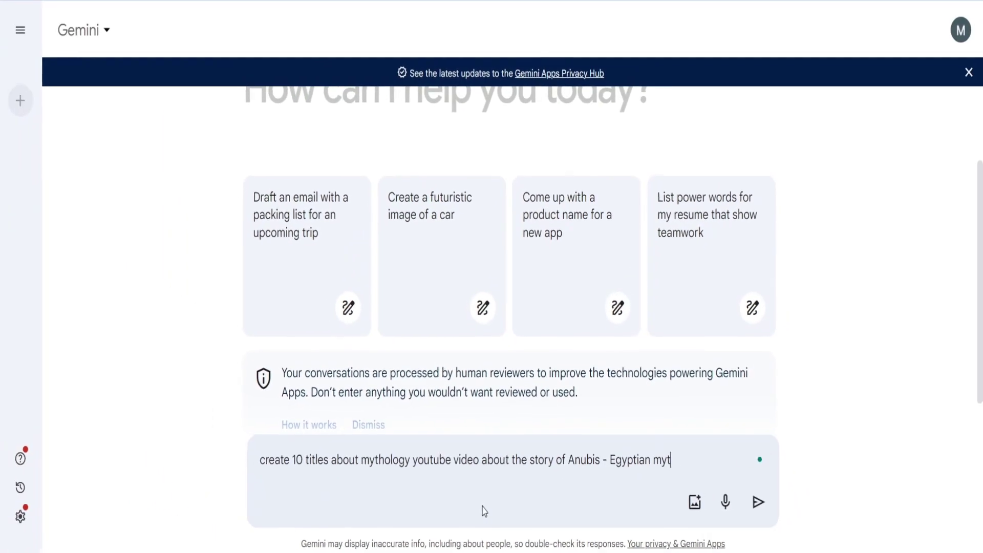
pyautogui.write('hology')
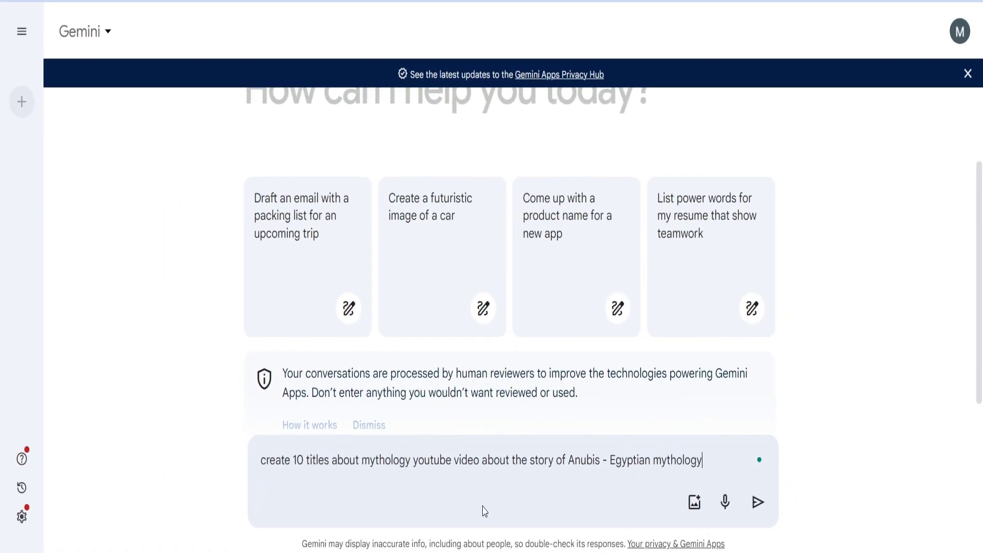
pyautogui.press('Return')
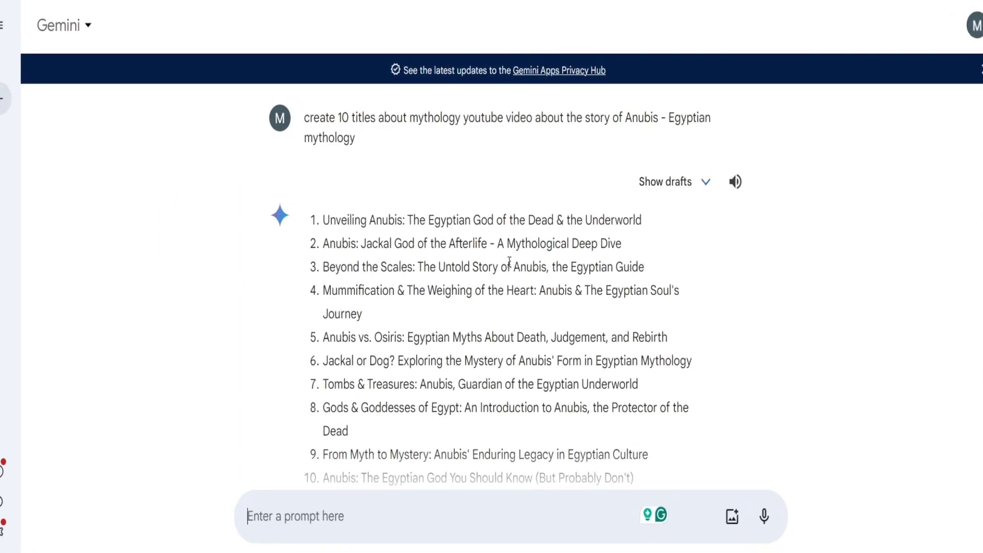
pyautogui.moveTo(414, 218); pyautogui.dragTo(630, 237)
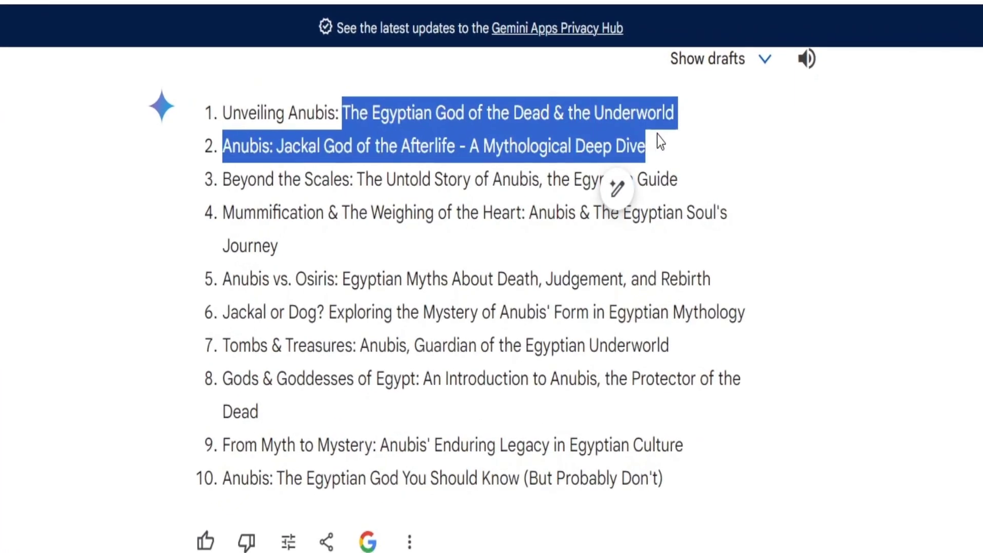
pyautogui.moveTo(342, 113); pyautogui.dragTo(671, 130)
pyautogui.hotkey('ctrl', 'c')
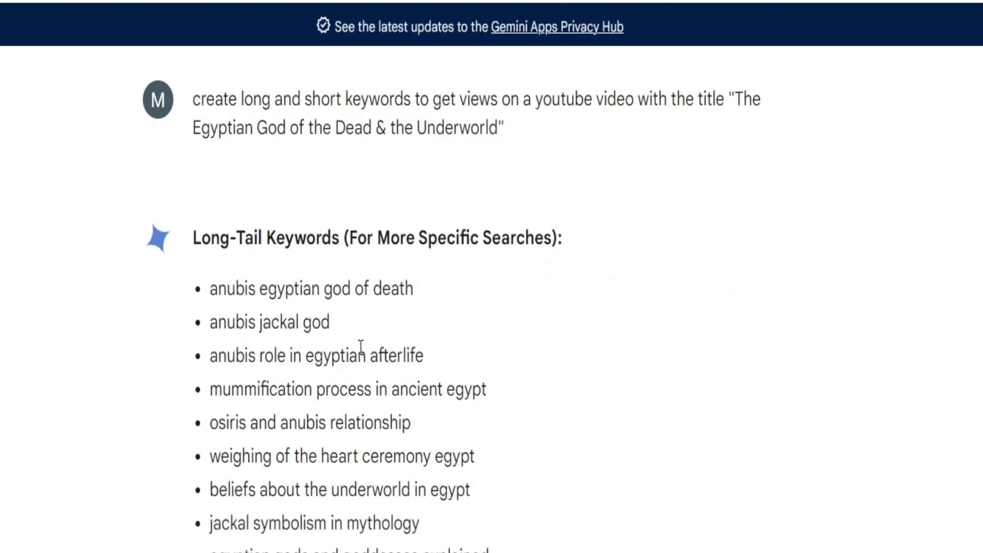
pyautogui.scroll(-2, 361, 347)
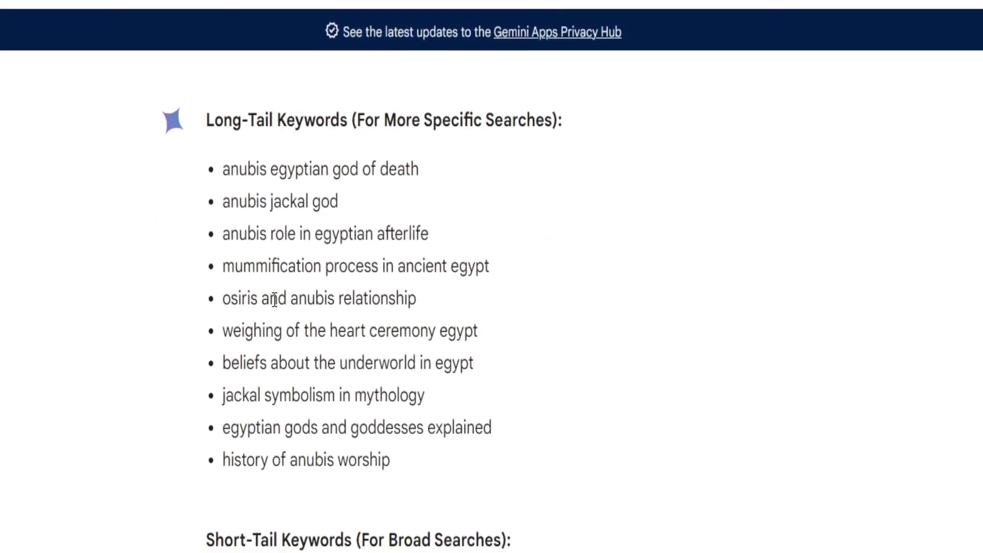
pyautogui.scroll(-2, 314, 328)
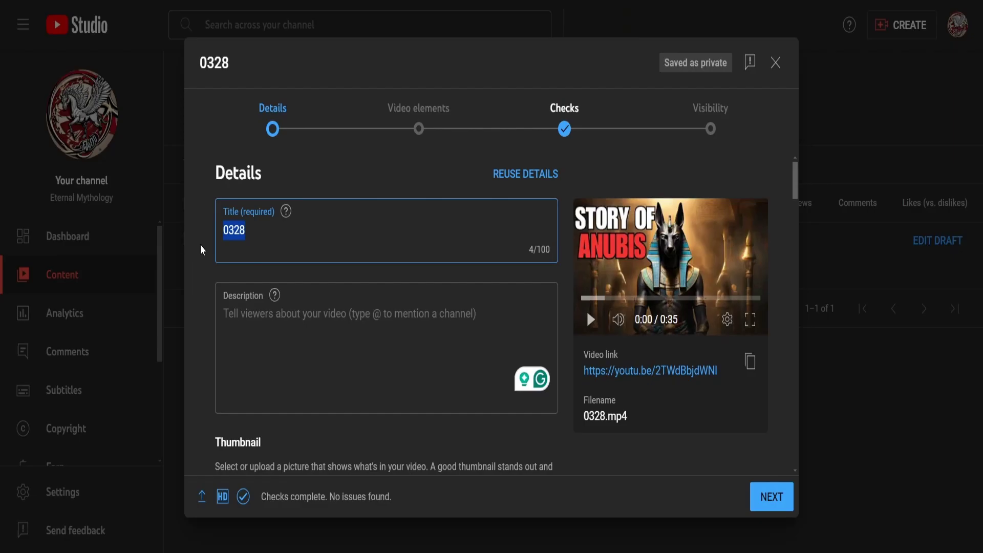
# Paste the copied Anubis title and publish the video as Public.
pyautogui.hotkey('ctrl', 'v')
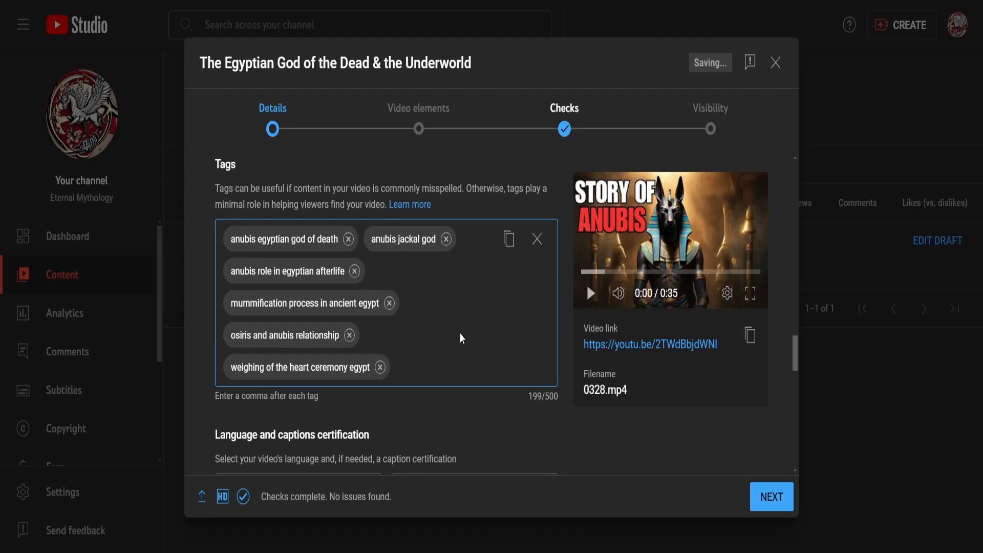
pyautogui.scroll(-5, 462, 338)
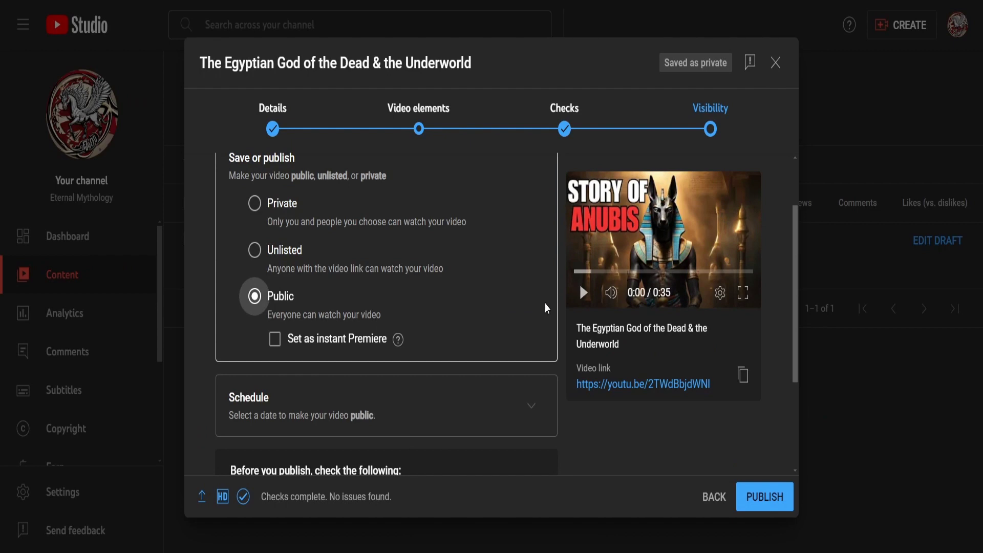
pyautogui.click(765, 497)
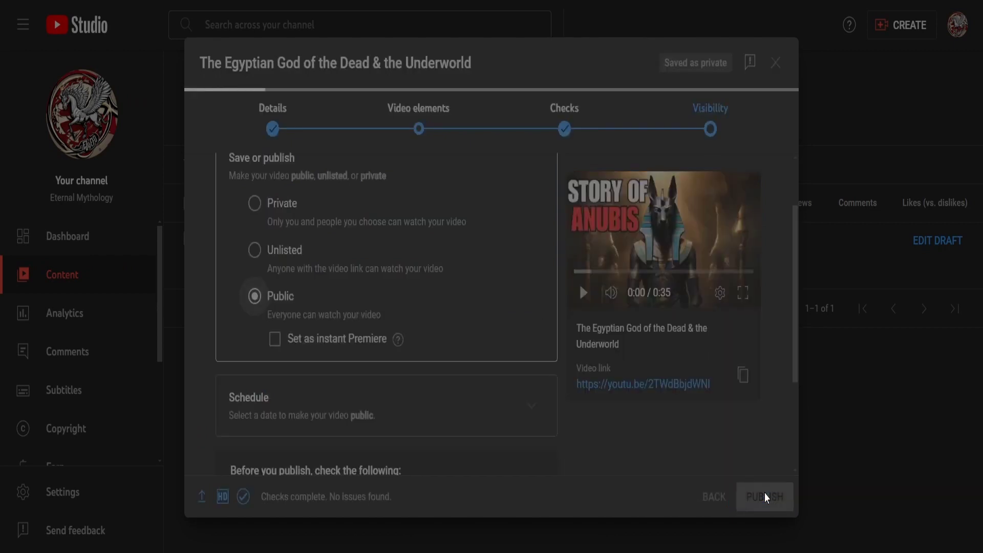